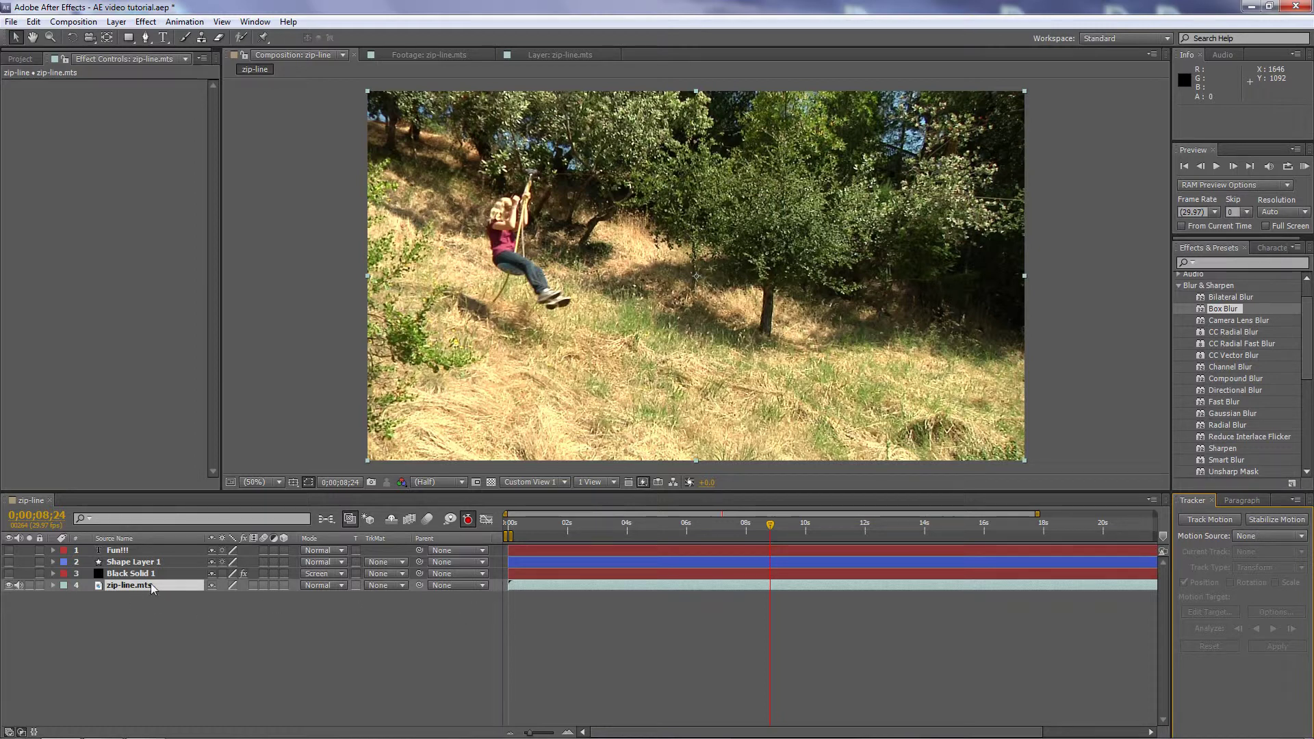
Inspect zip-line.mts's existing tracker track point data, then collapse the layer.
click(53, 585)
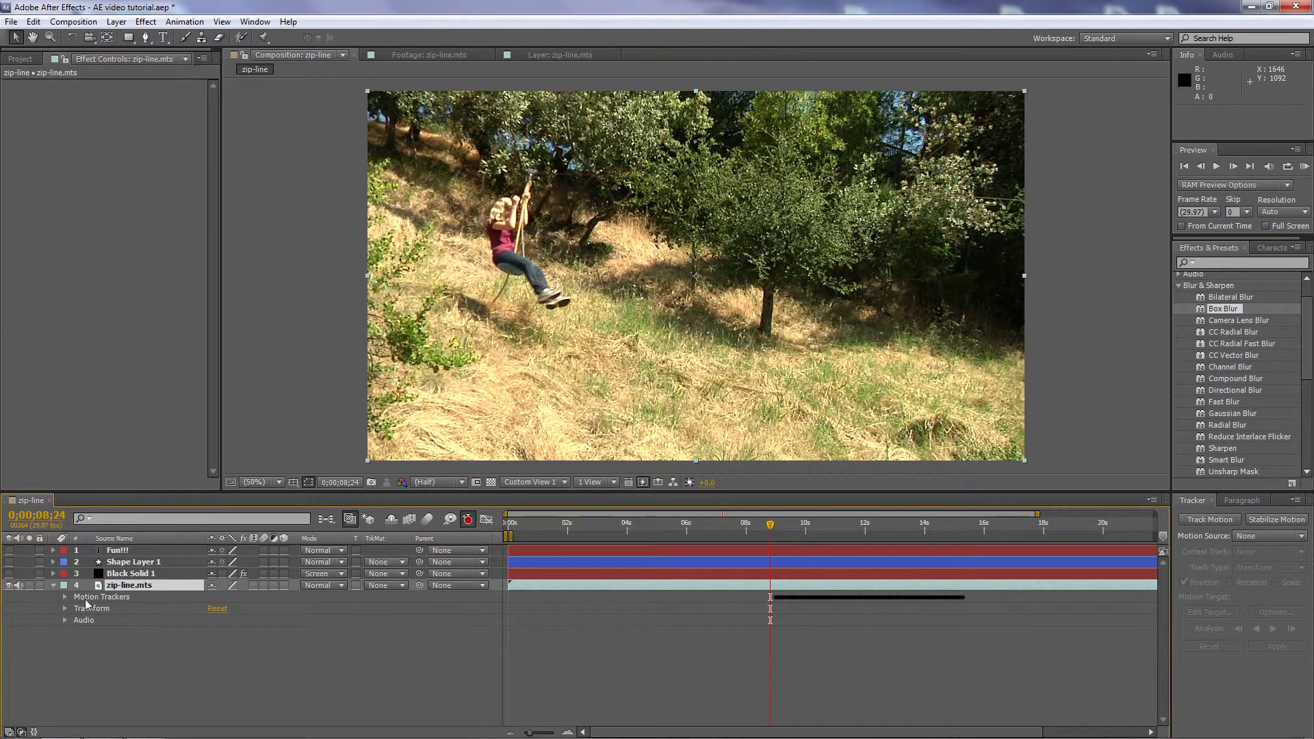
click(66, 597)
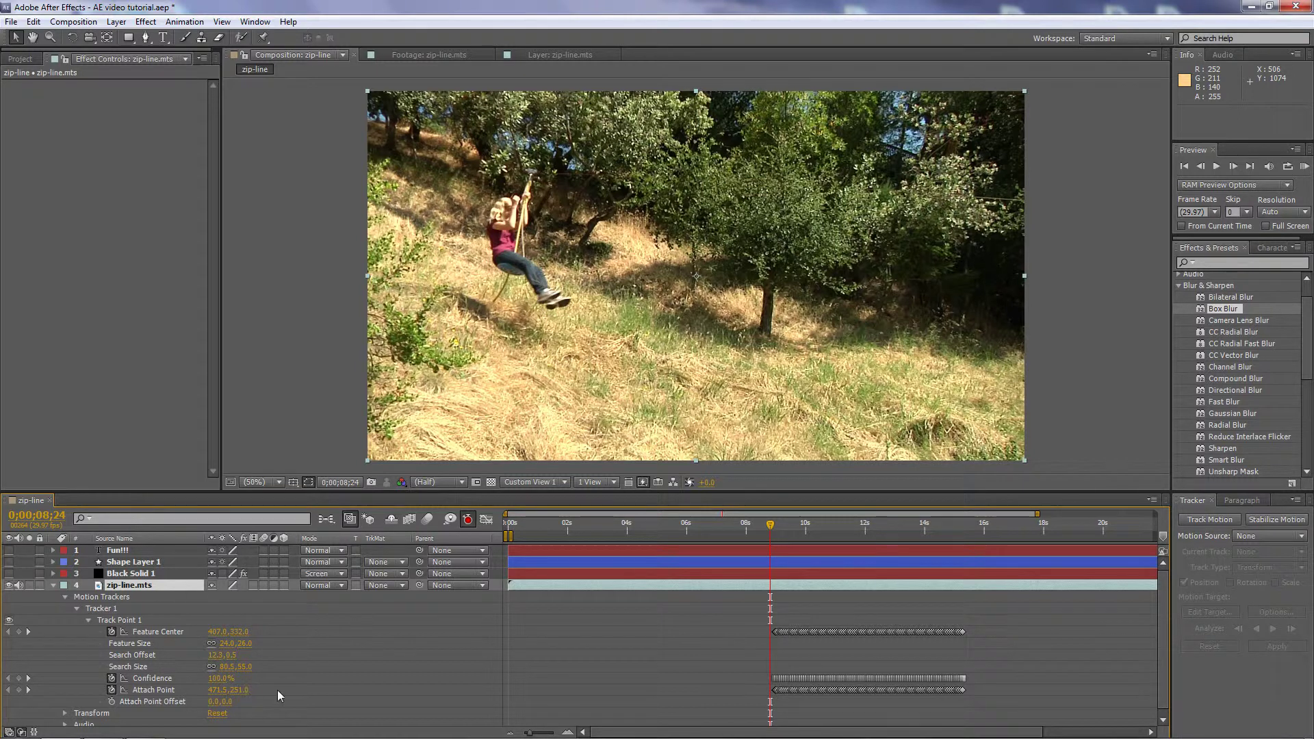
click(1210, 611)
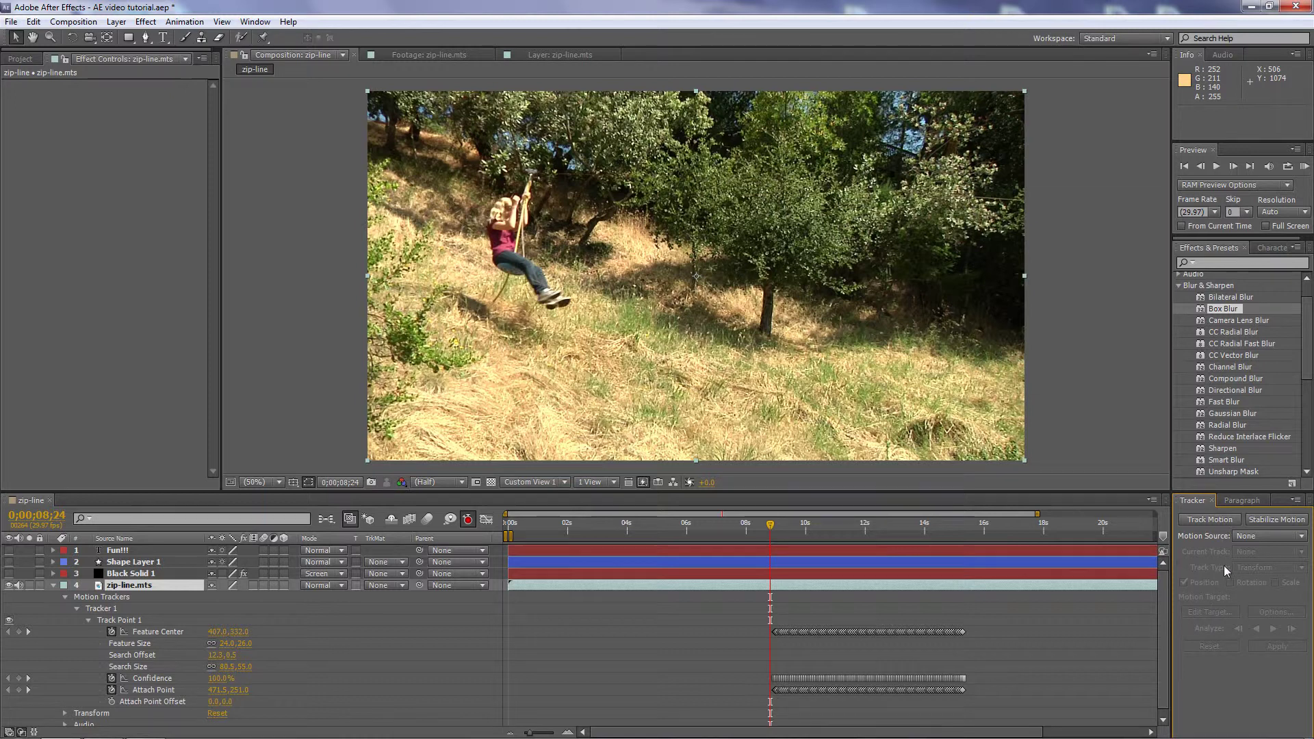
click(54, 585)
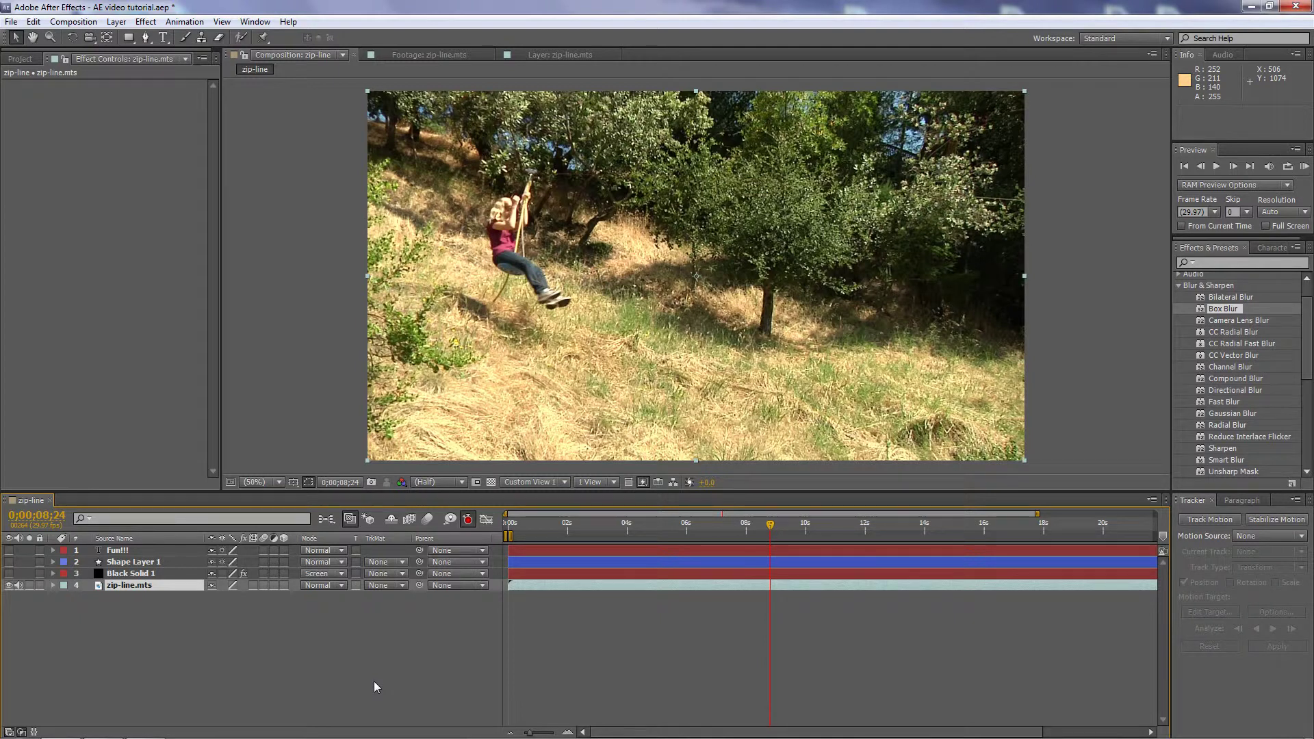
Search Effects & Presets for 'lens' and apply Lens Flare to the zip-line footage.
click(1215, 262)
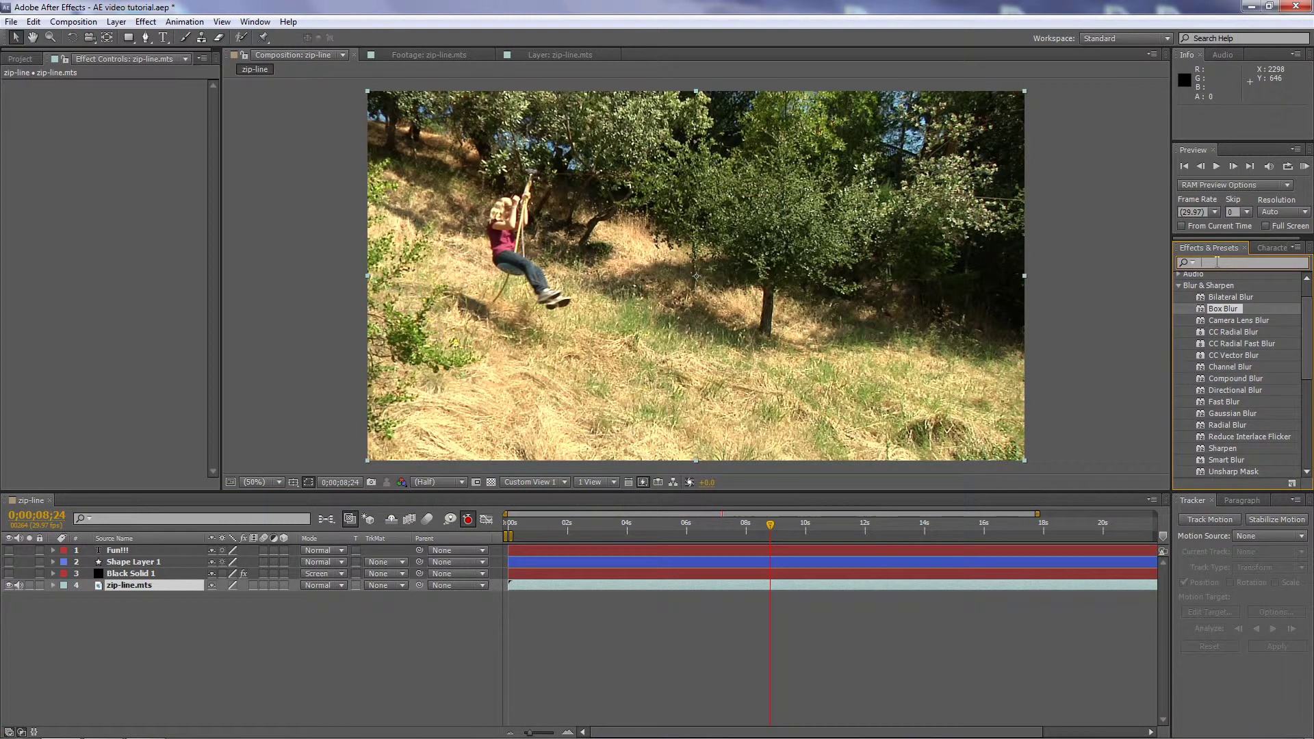
text(lens)
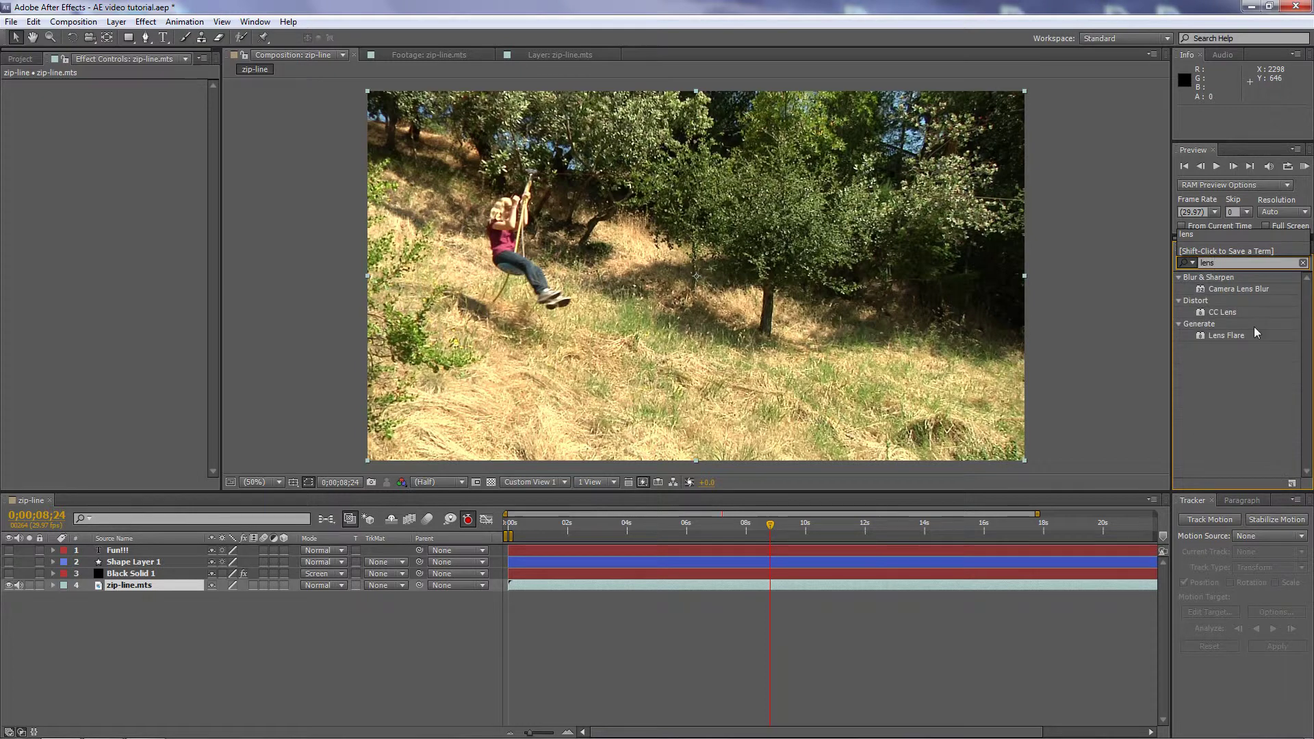
drag(1202, 340, 688, 249)
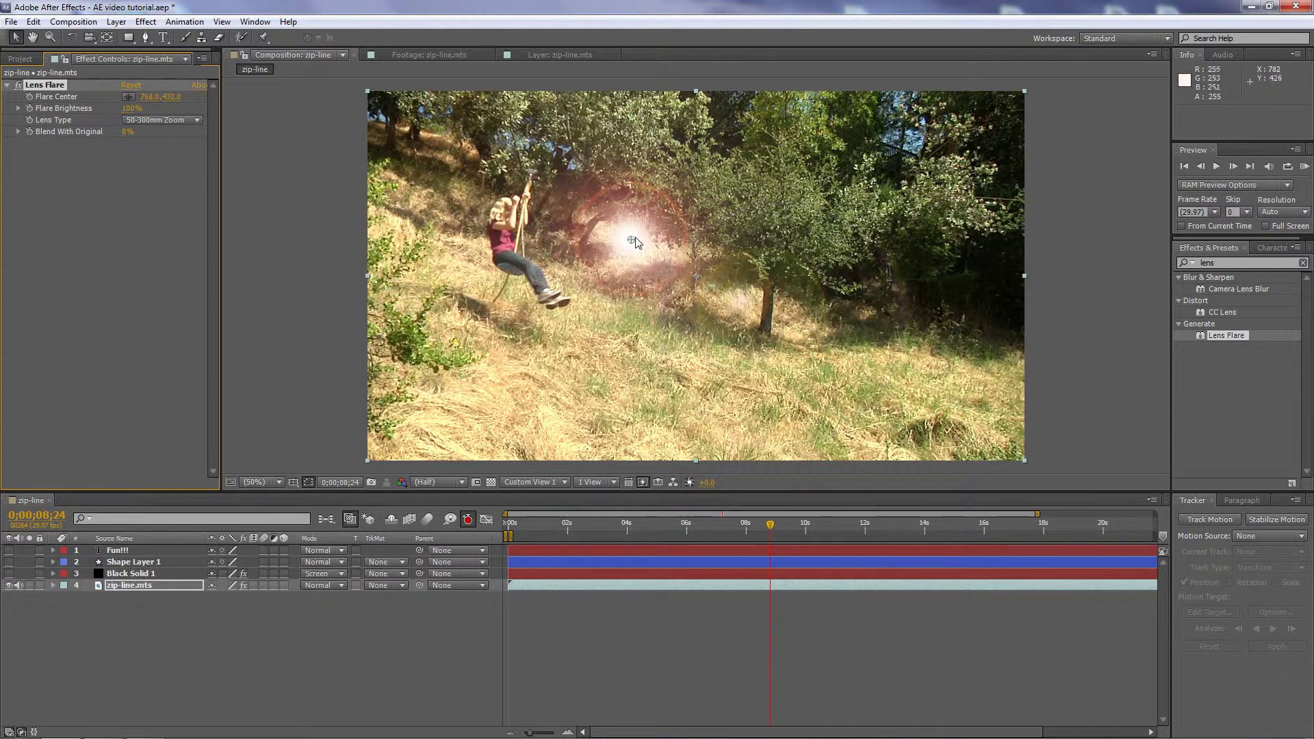
click(53, 586)
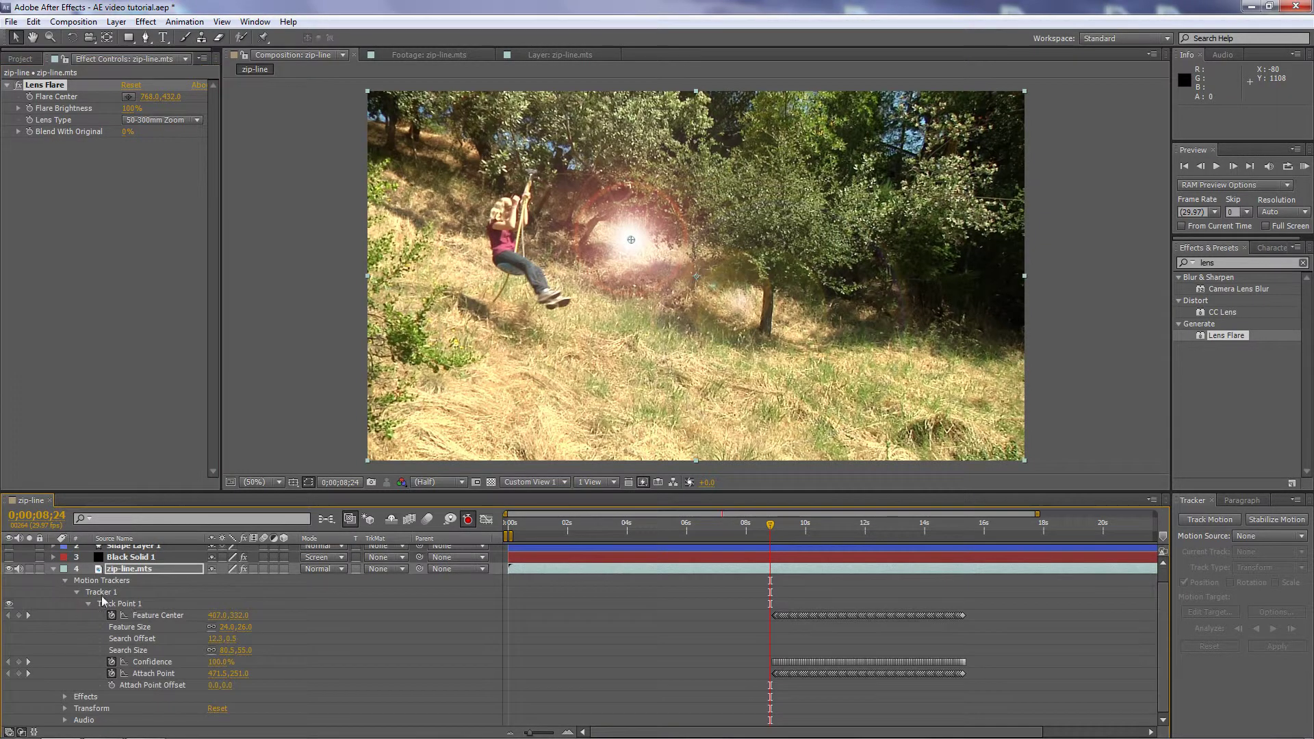
click(65, 580)
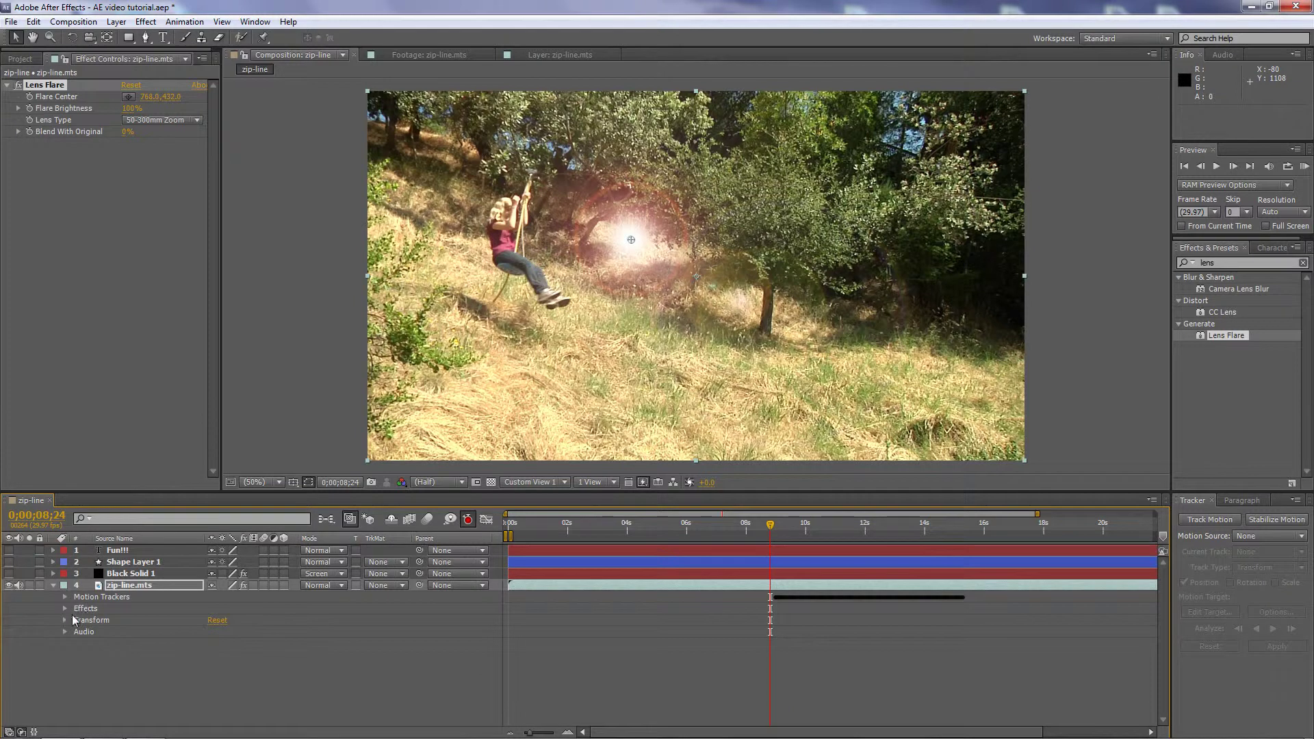
click(65, 608)
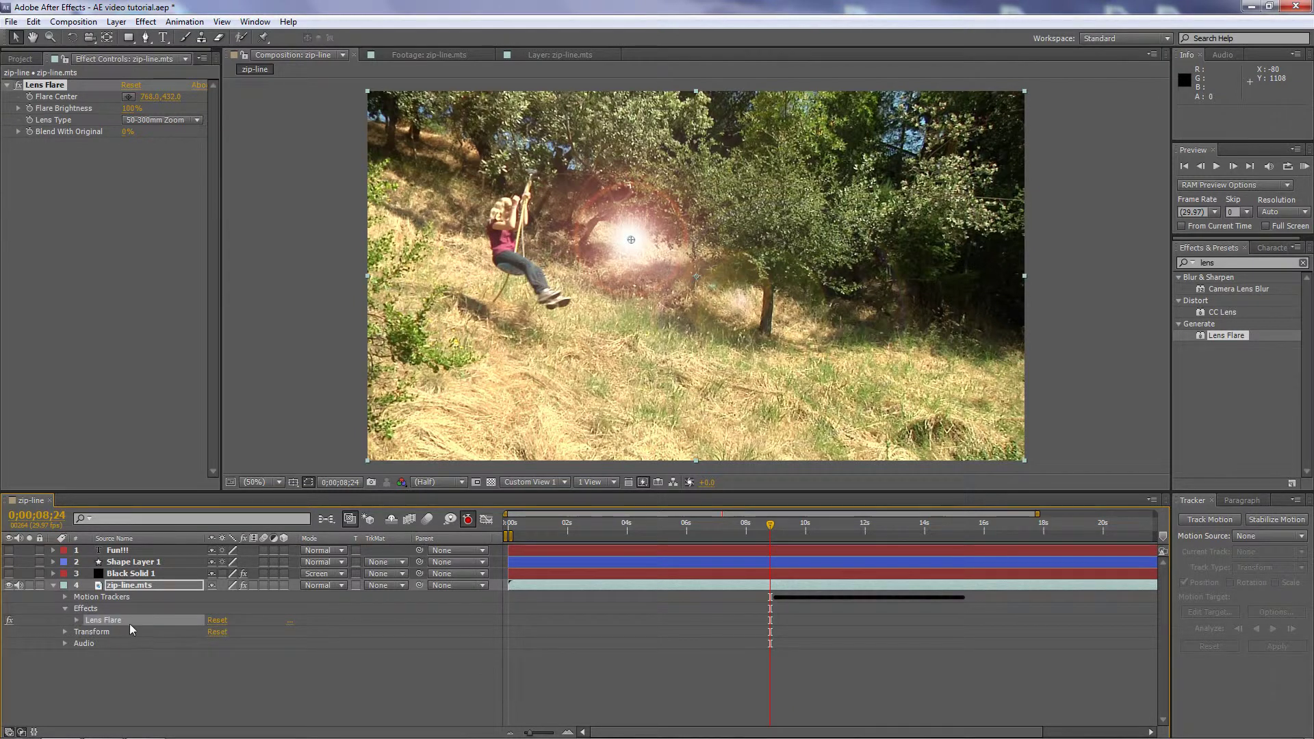
click(76, 620)
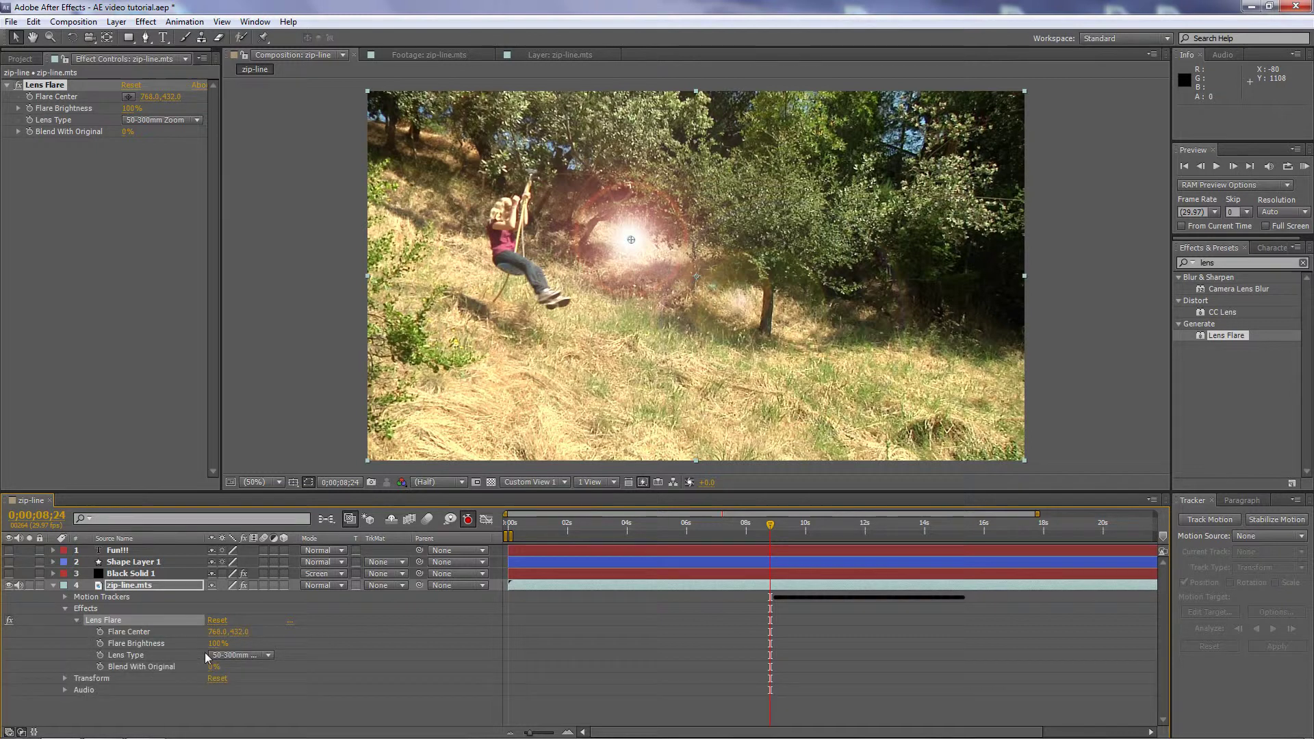
click(65, 609)
click(52, 585)
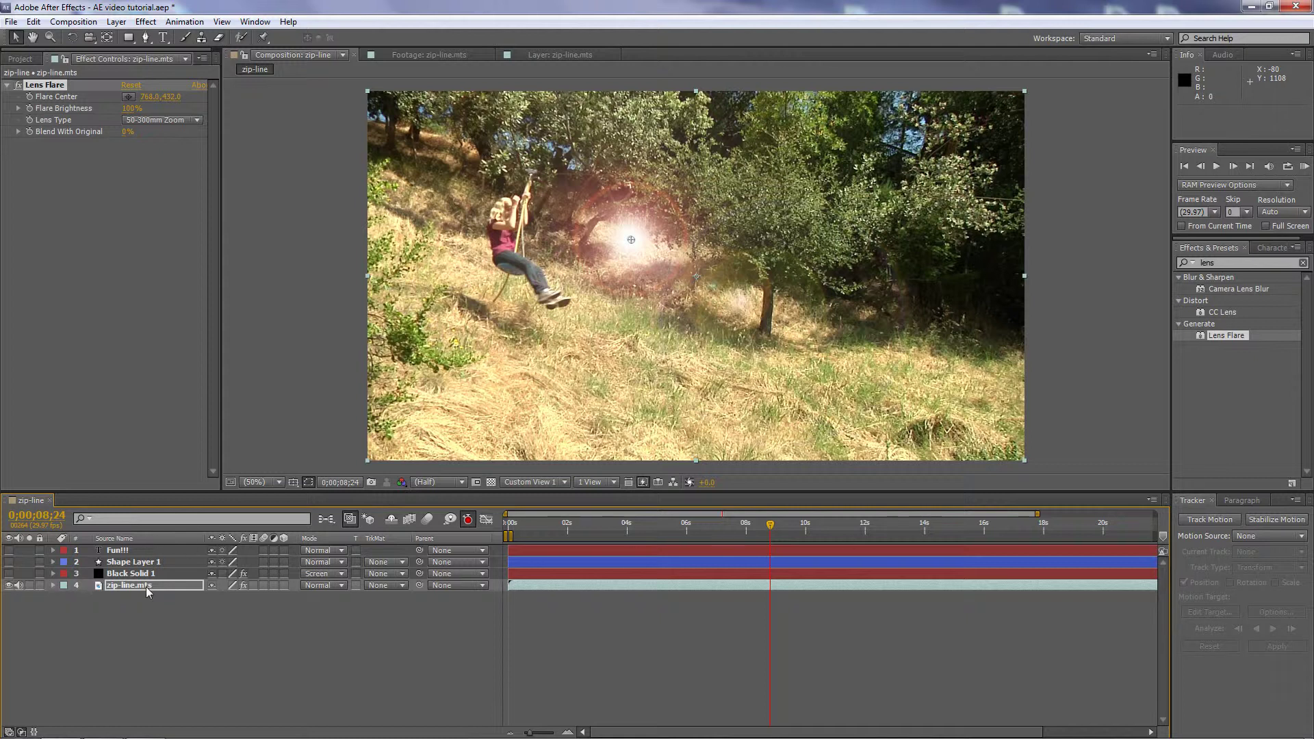
Set the Tracker's Motion Source to zip-line.mts and Current Track to Tracker 1.
click(1303, 536)
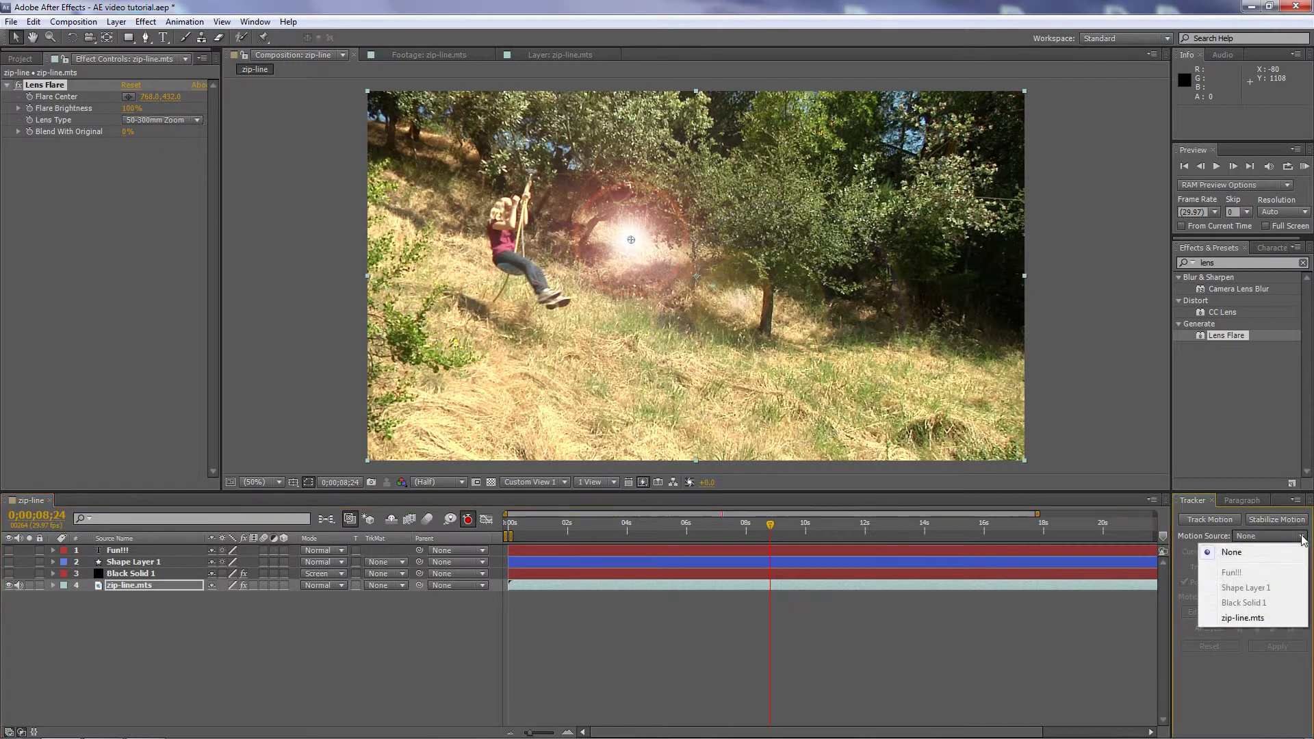
click(1248, 618)
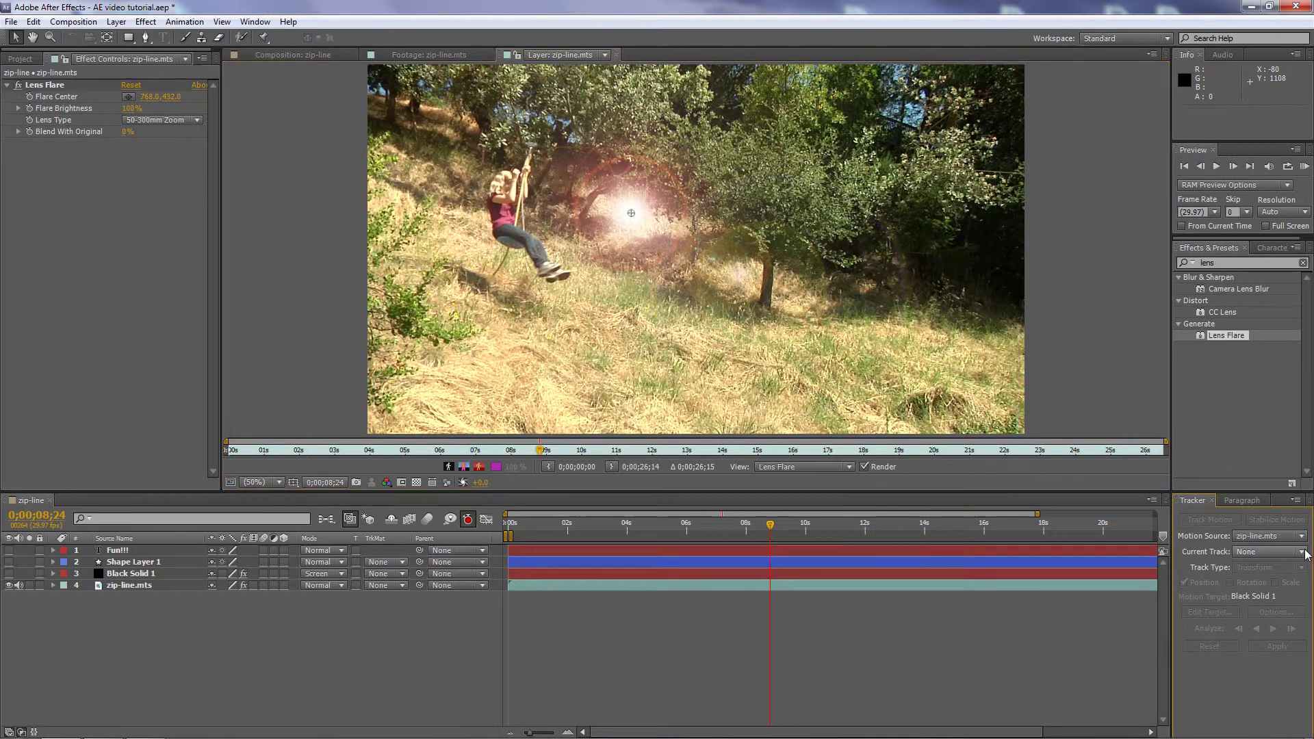
click(1275, 551)
click(1259, 588)
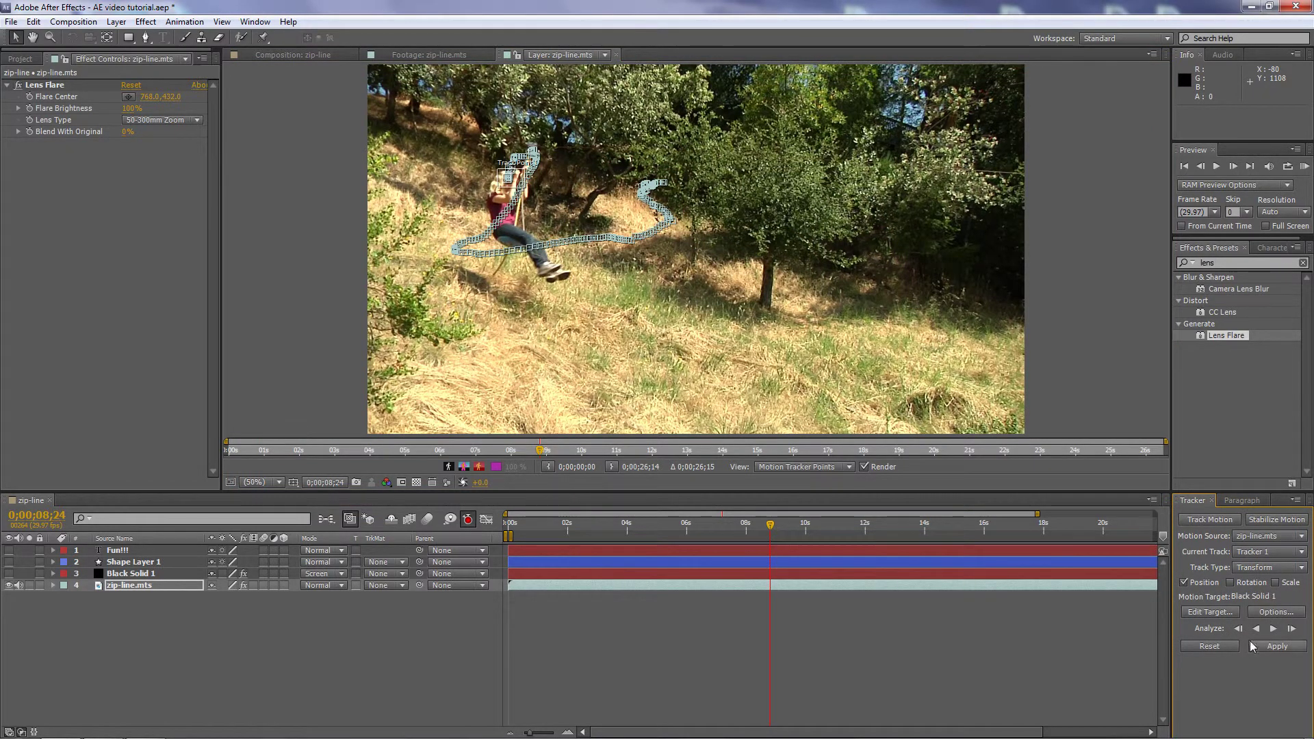
Change the motion target from Black Solid 1 to the Lens Flare/Flare Center effect point.
click(1213, 615)
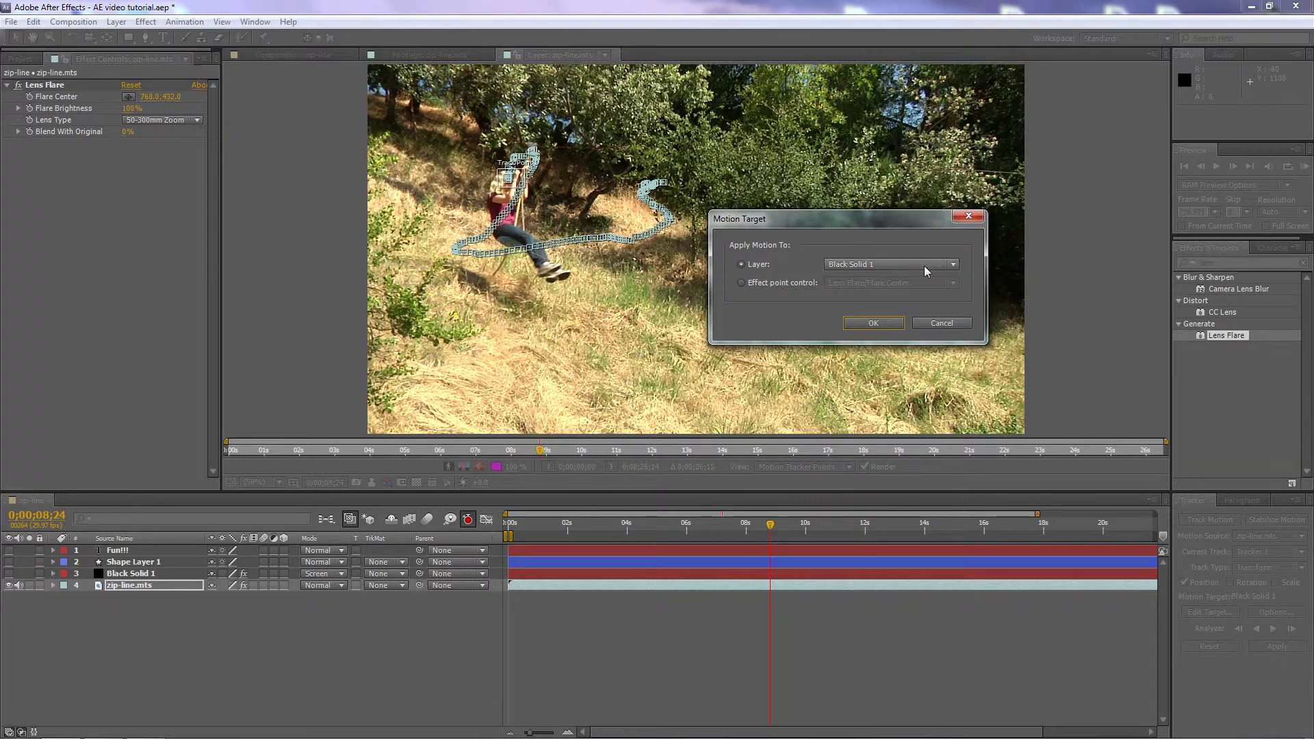
click(952, 266)
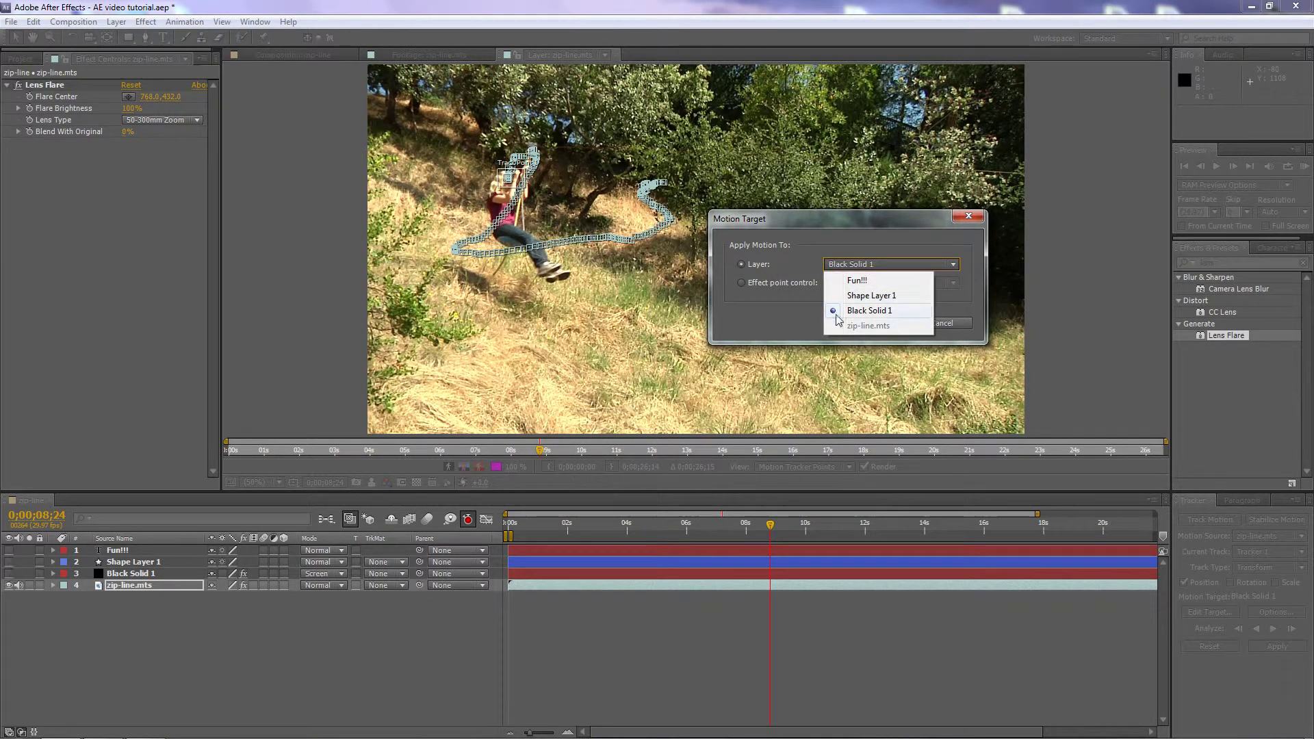
click(865, 236)
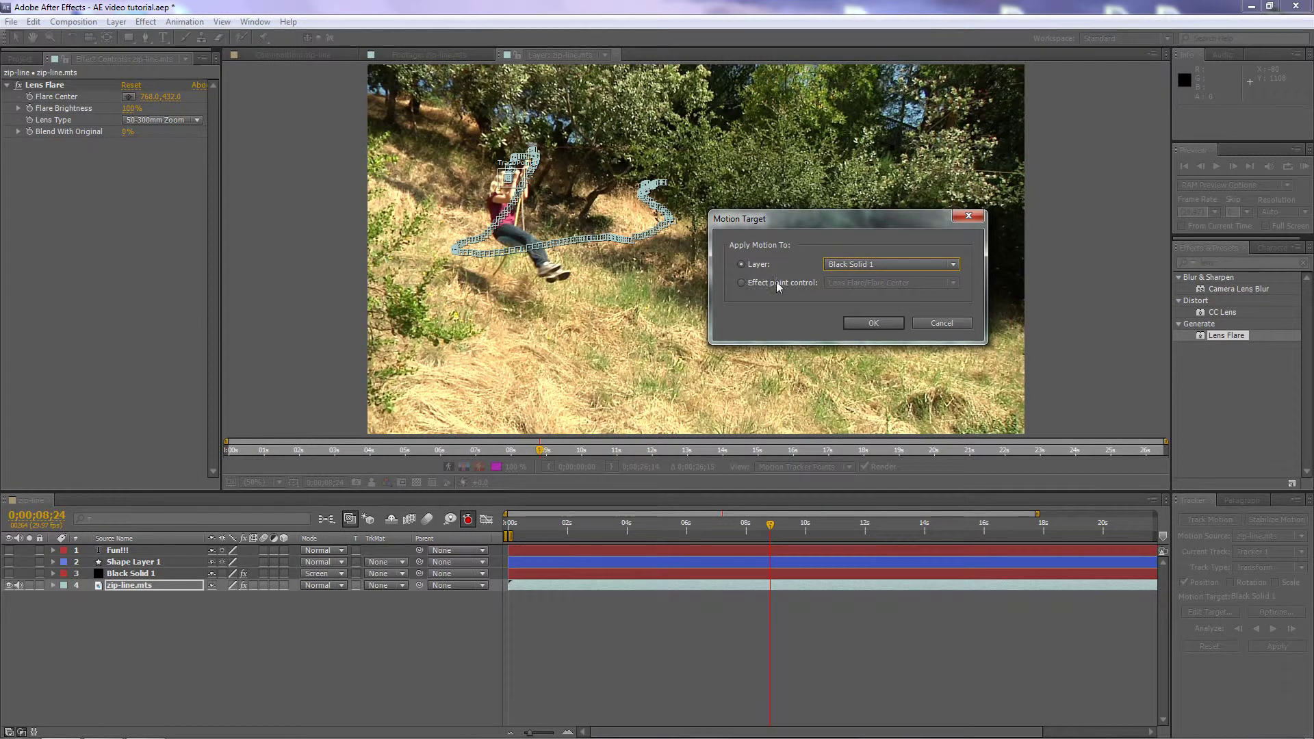
click(741, 283)
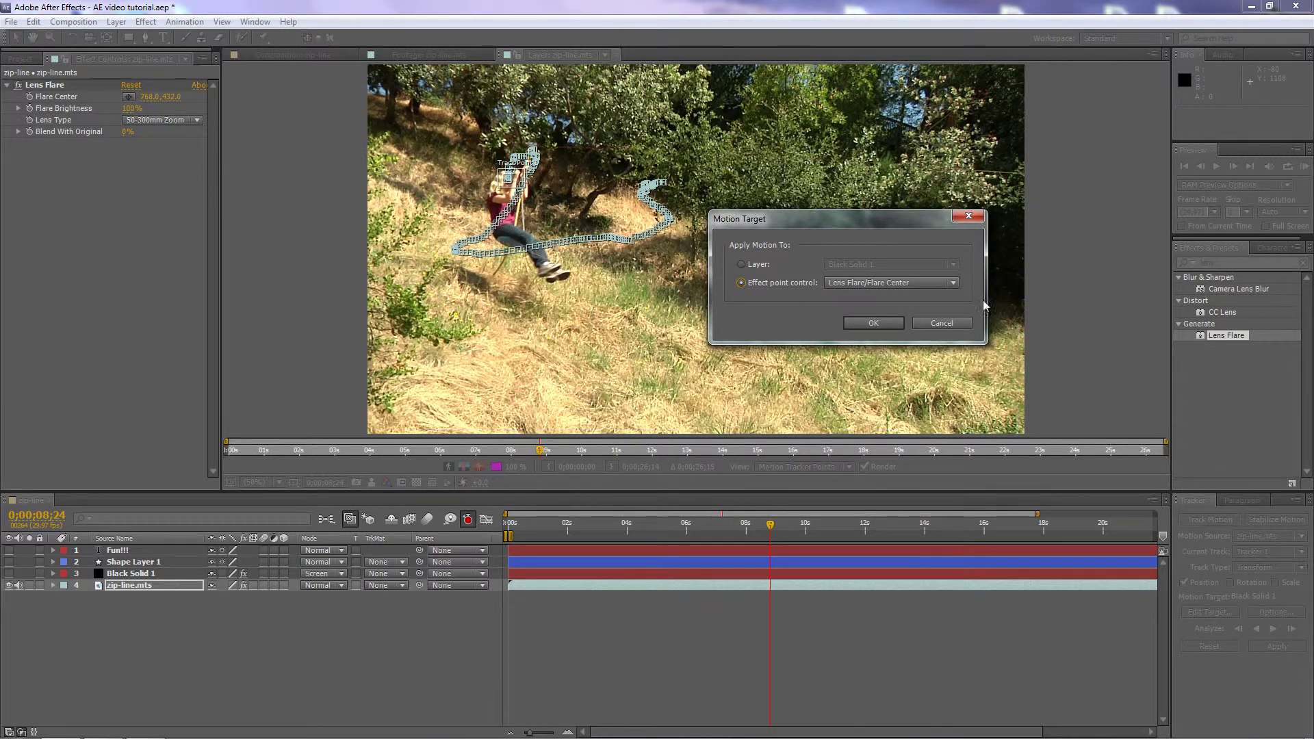
click(952, 285)
click(880, 301)
click(869, 323)
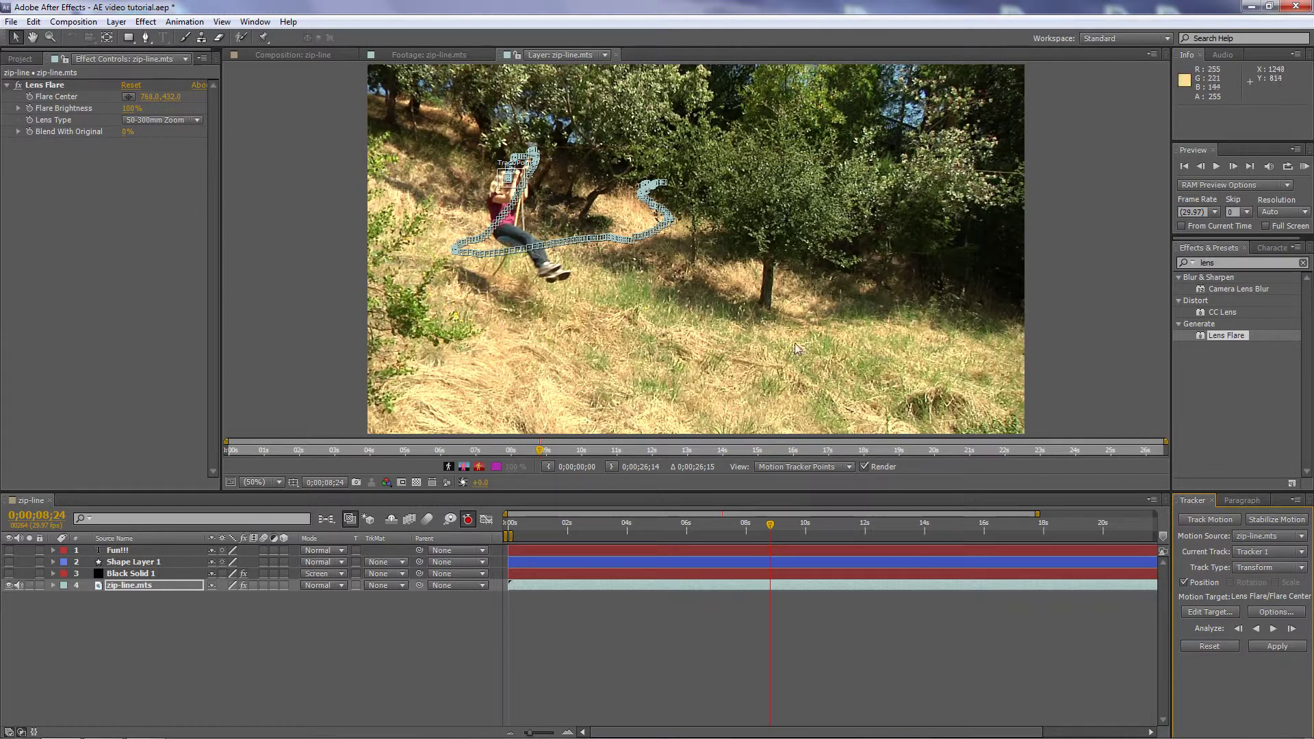
click(293, 55)
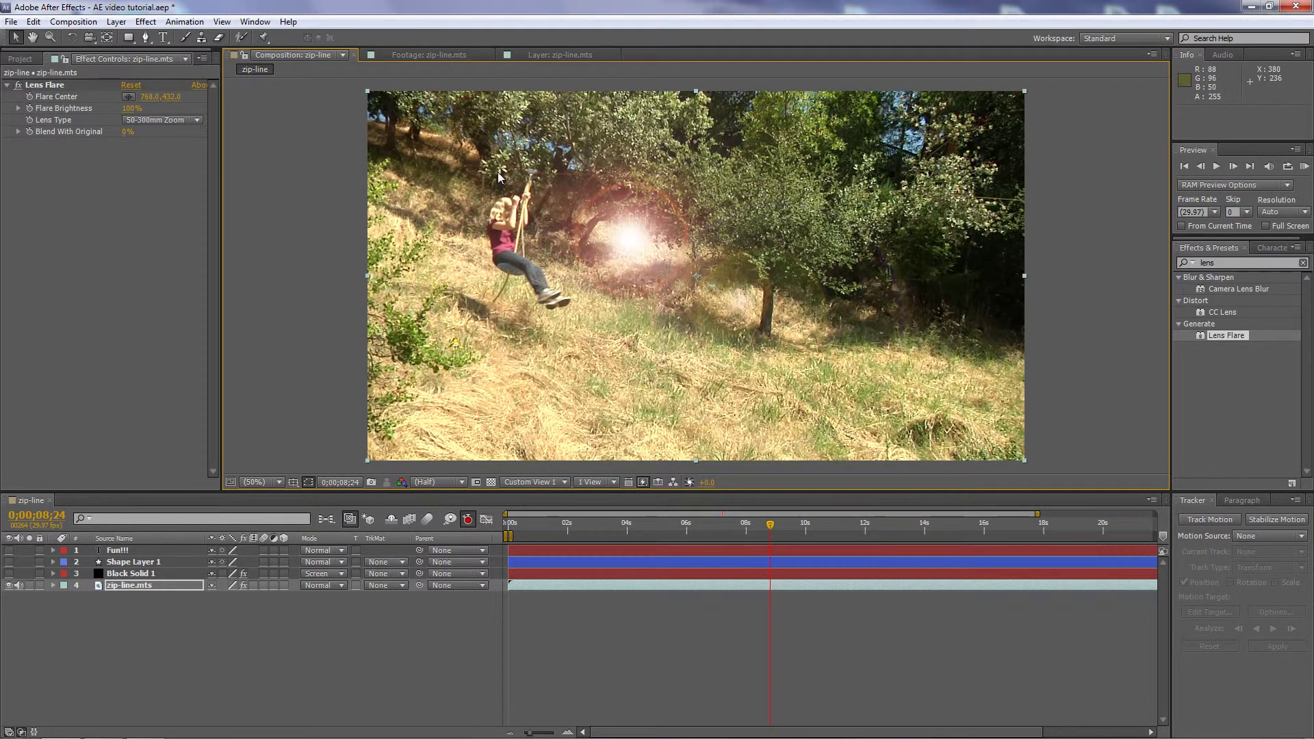
Scrub the zip-line timeline forward to 0;00;11;00 to preview the flare.
click(702, 524)
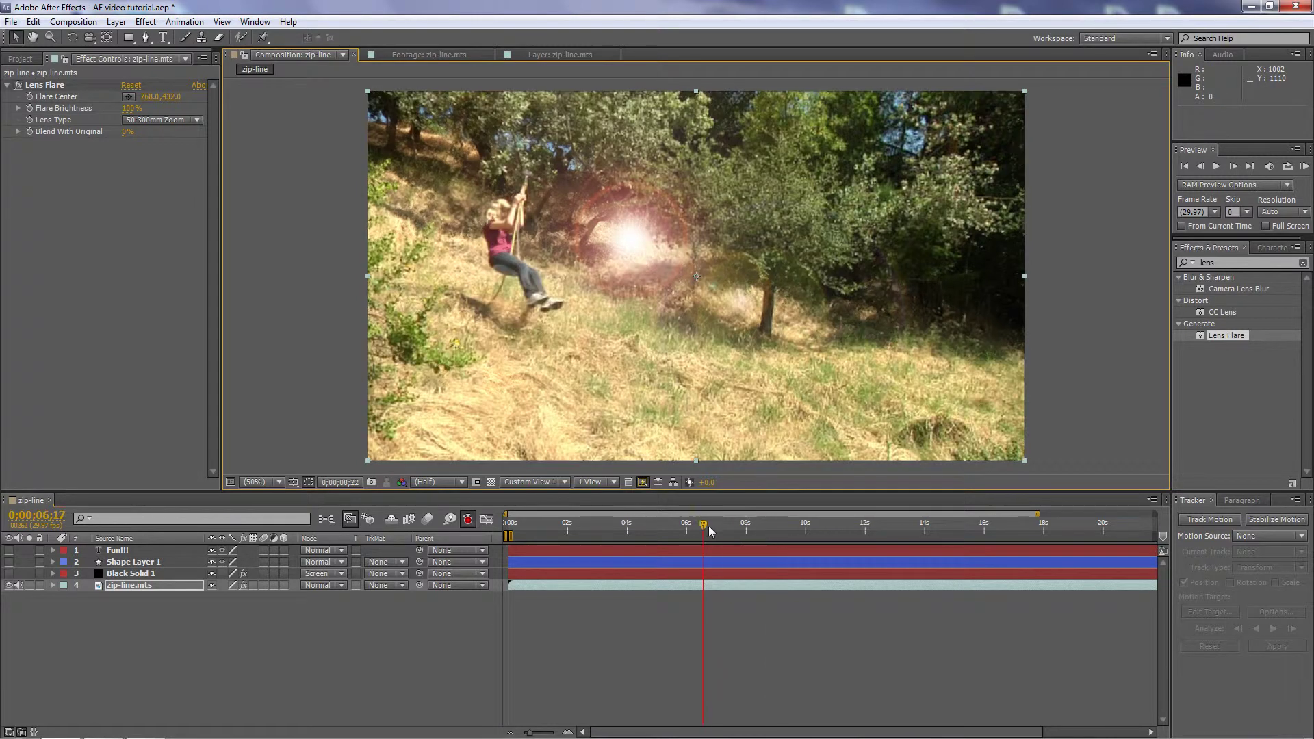
drag(727, 534, 837, 536)
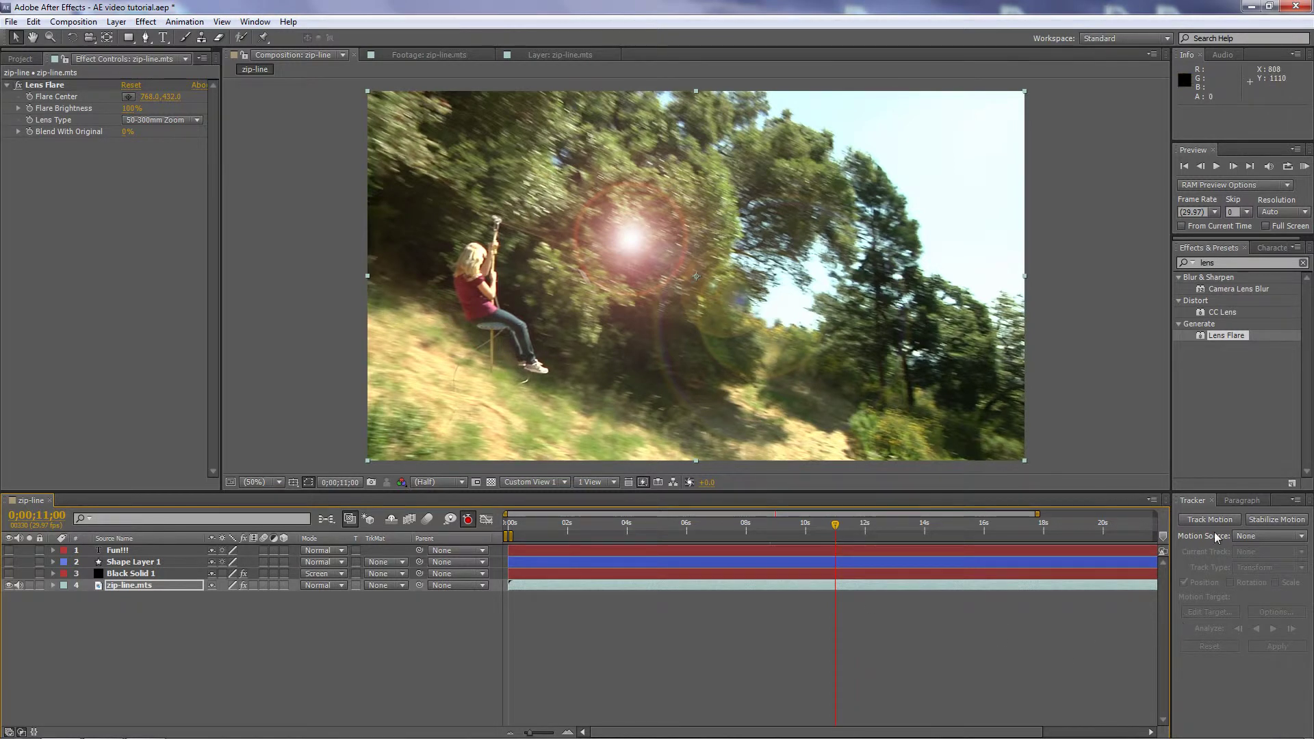
Reselect zip-line.mts as source and apply Tracker 1 to the Flare Center in X and Y.
click(1300, 537)
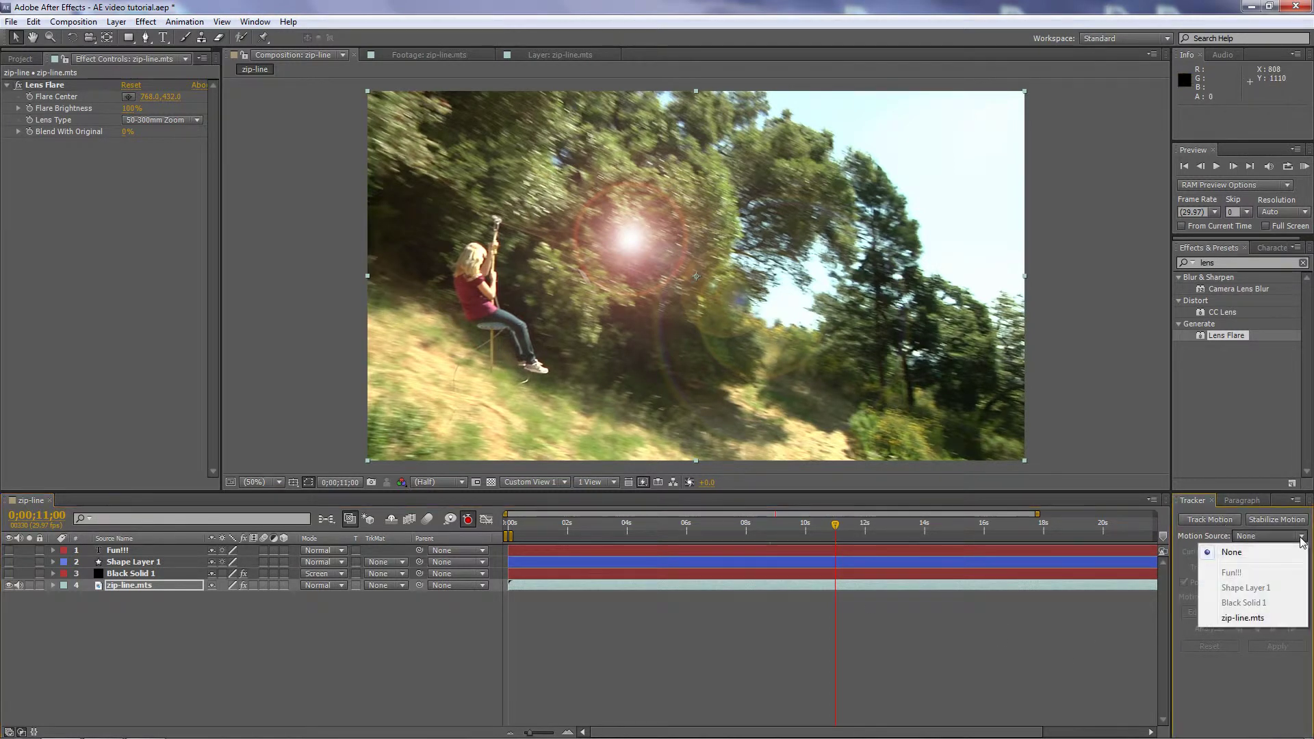
click(1243, 619)
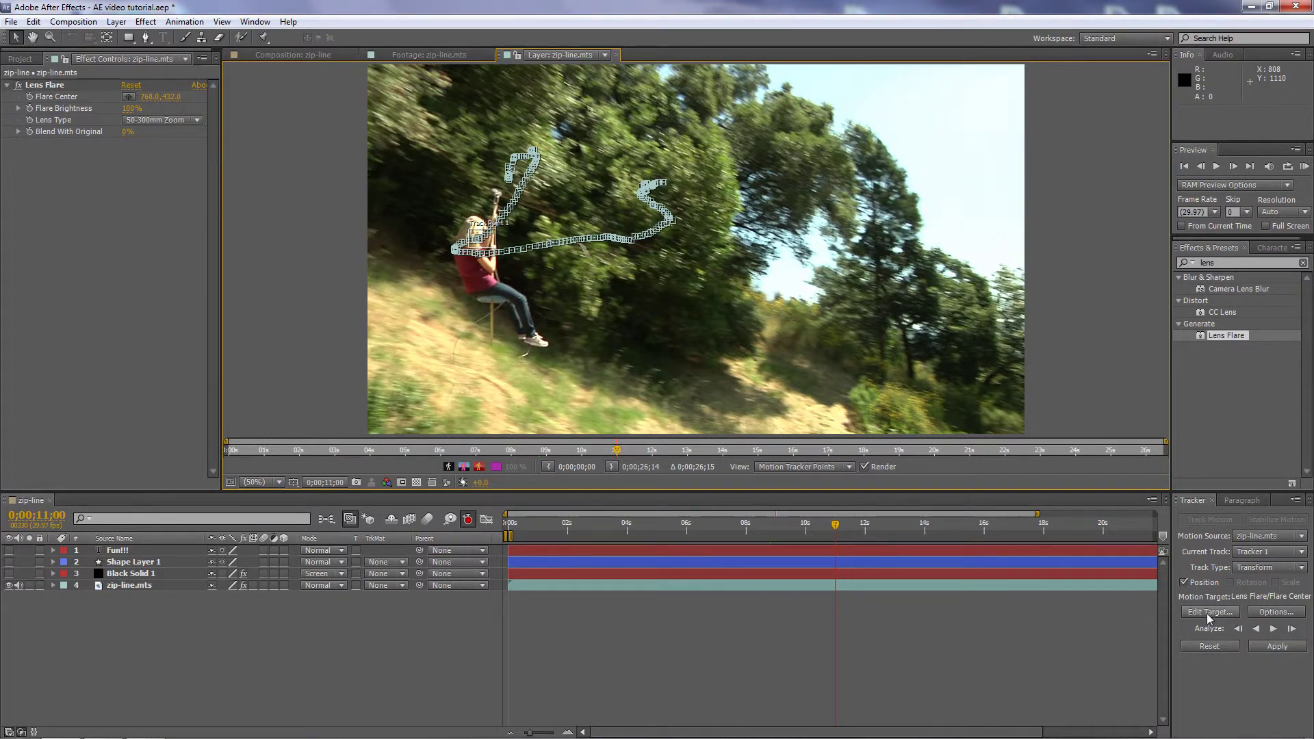
click(1282, 651)
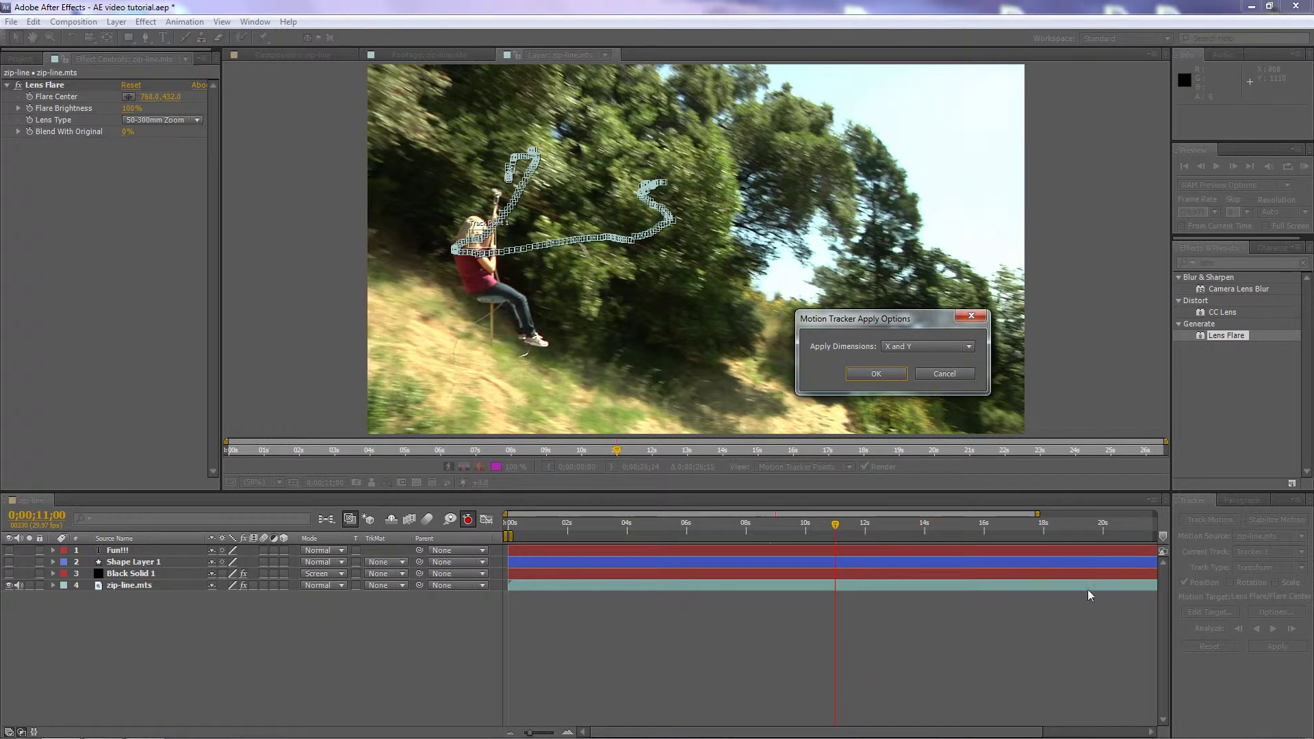
click(969, 347)
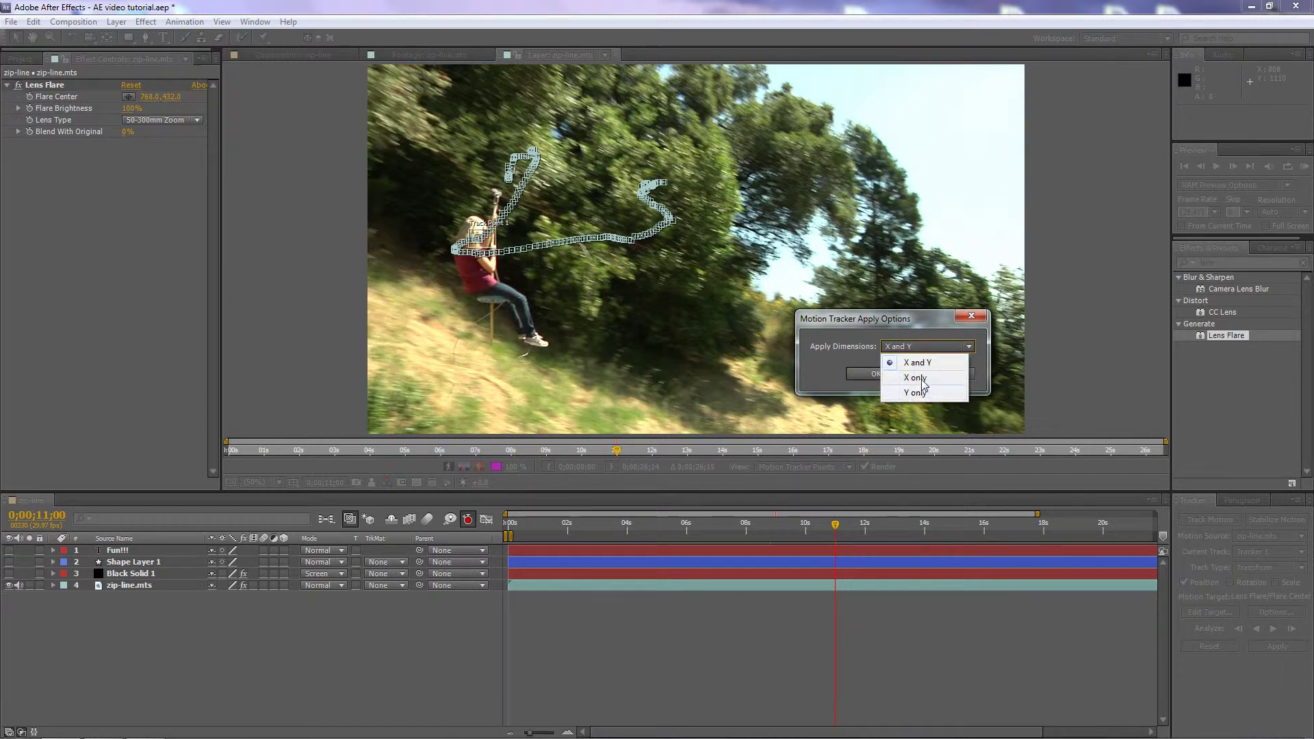
click(868, 375)
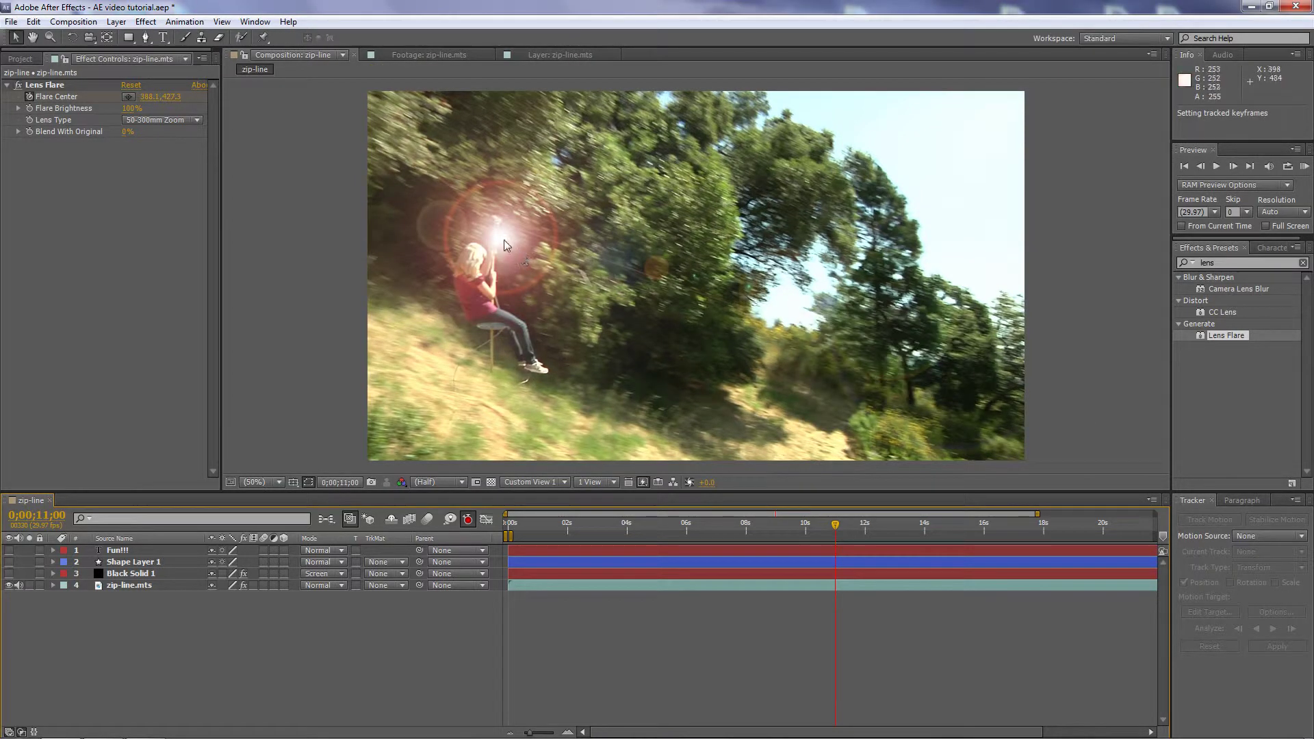
Preview the tracked flare from near the start, then reveal zip-line.mts's Lens Flare keyframes.
drag(832, 529, 753, 554)
key(space)
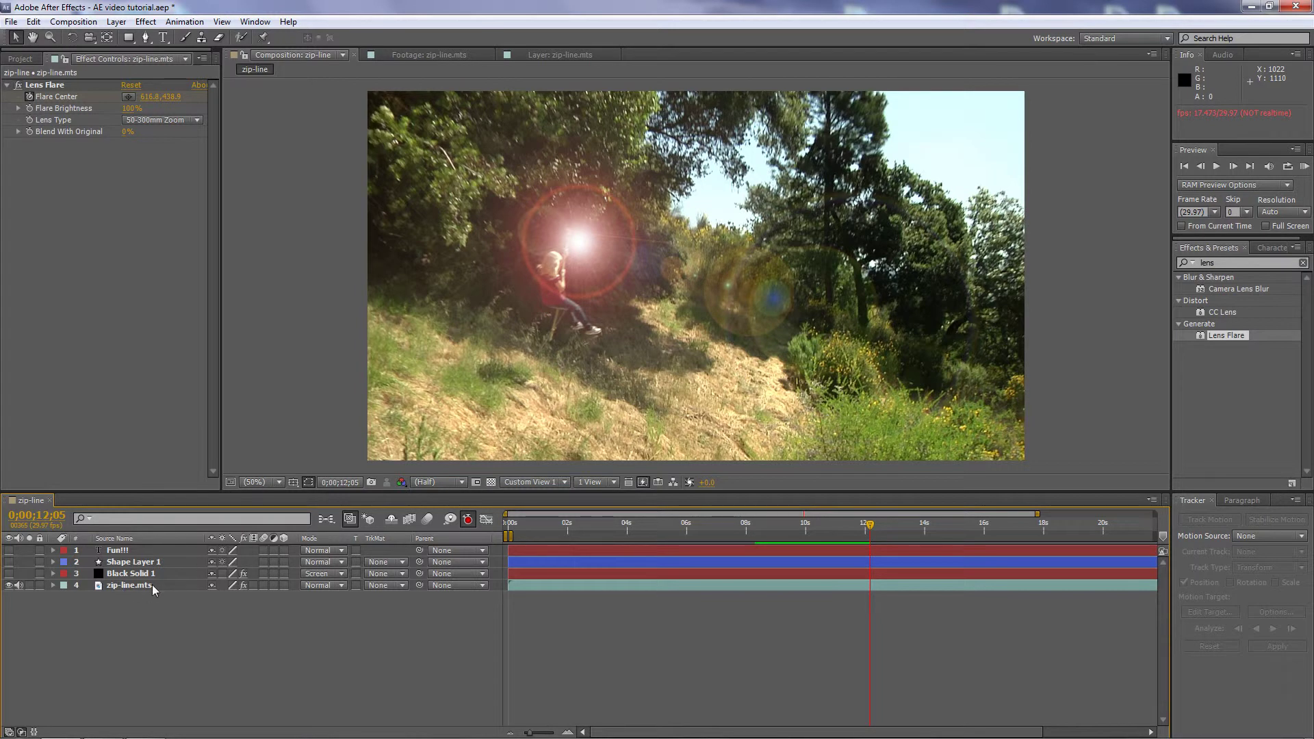
click(52, 585)
click(64, 608)
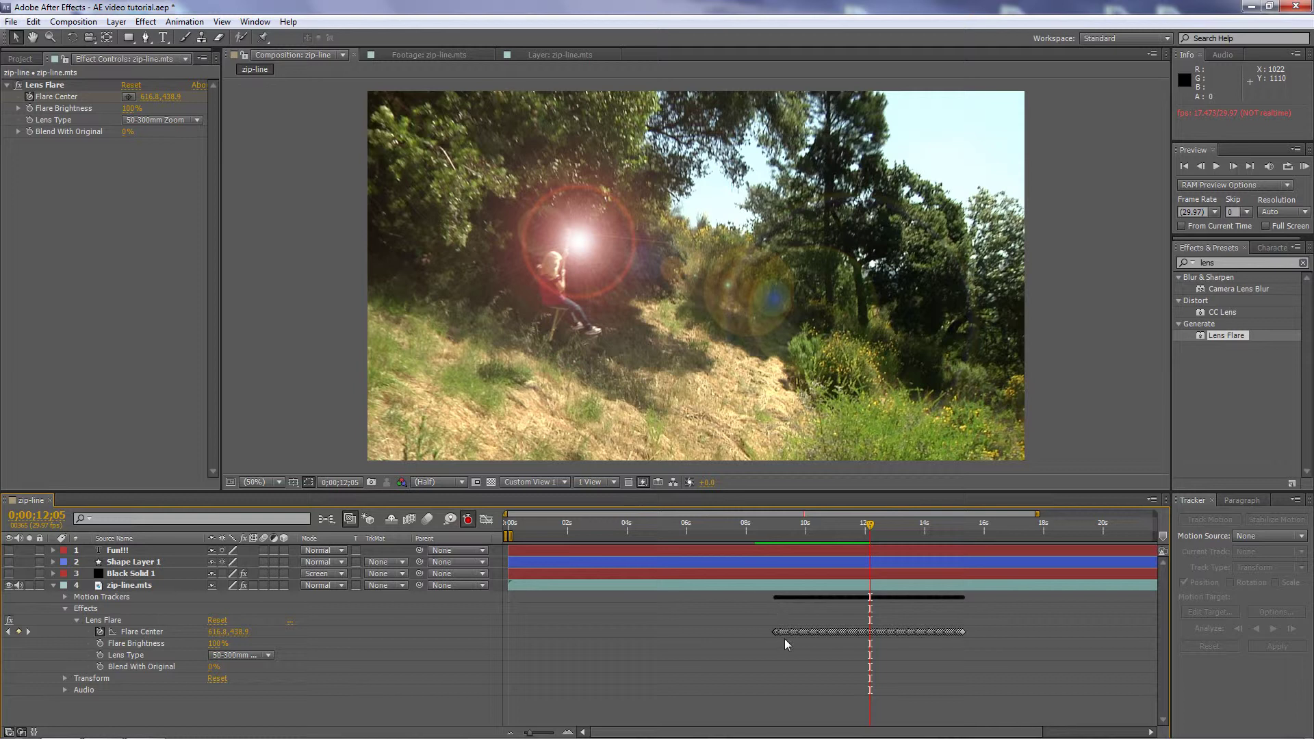
Compare the footage's Lens Flare with Black Solid 1's flare, leaving Black Solid 1 visible.
click(9, 620)
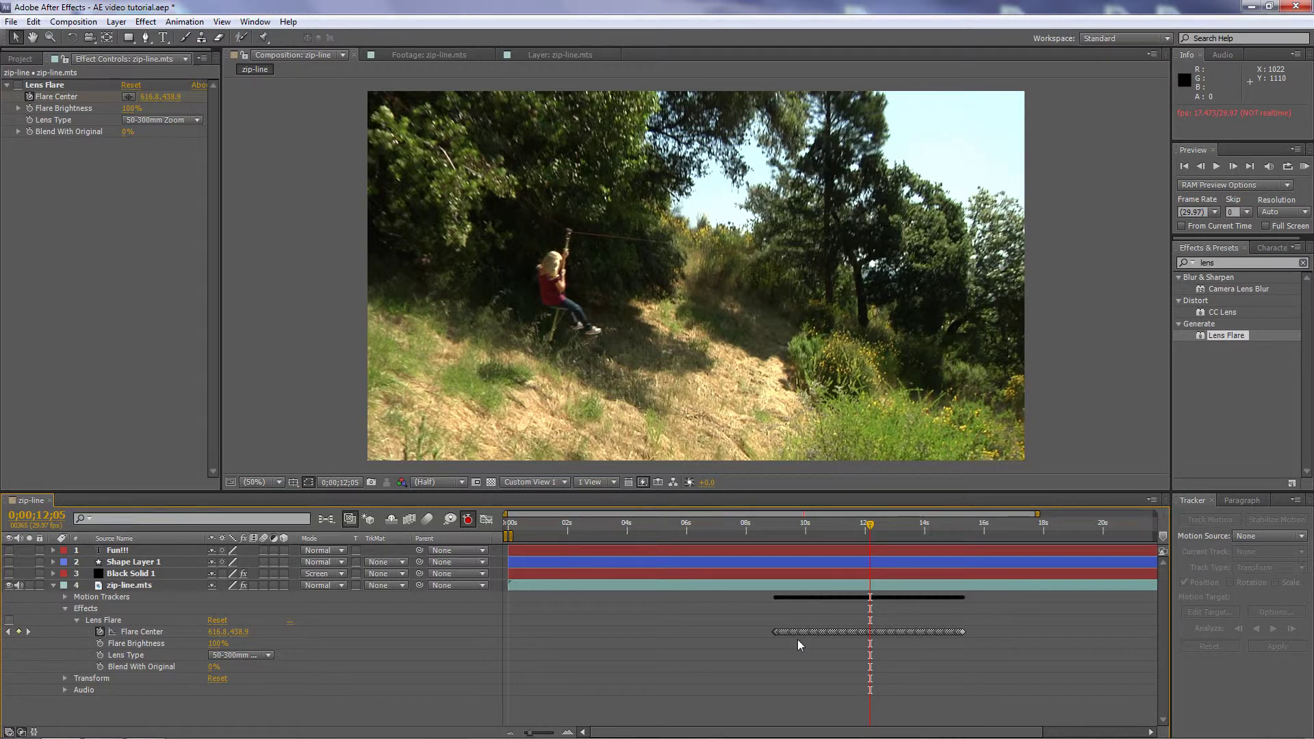
click(138, 574)
click(9, 574)
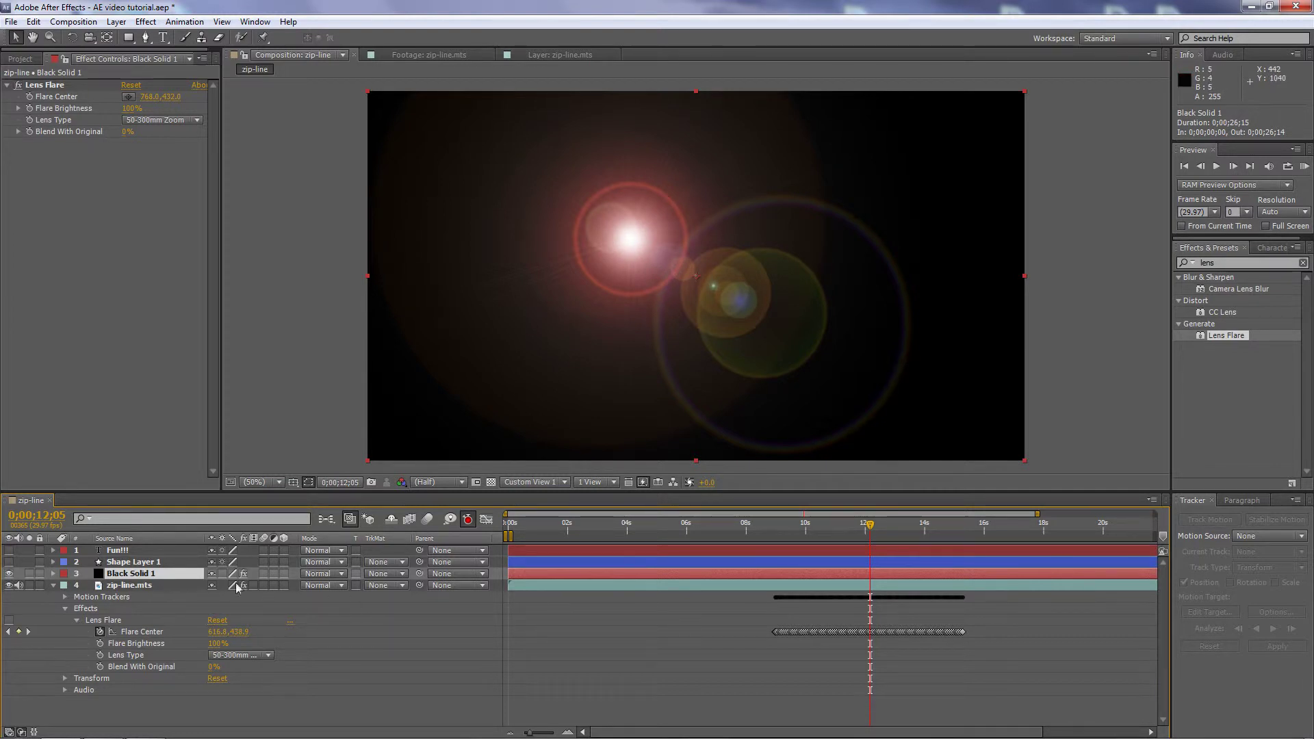
click(9, 573)
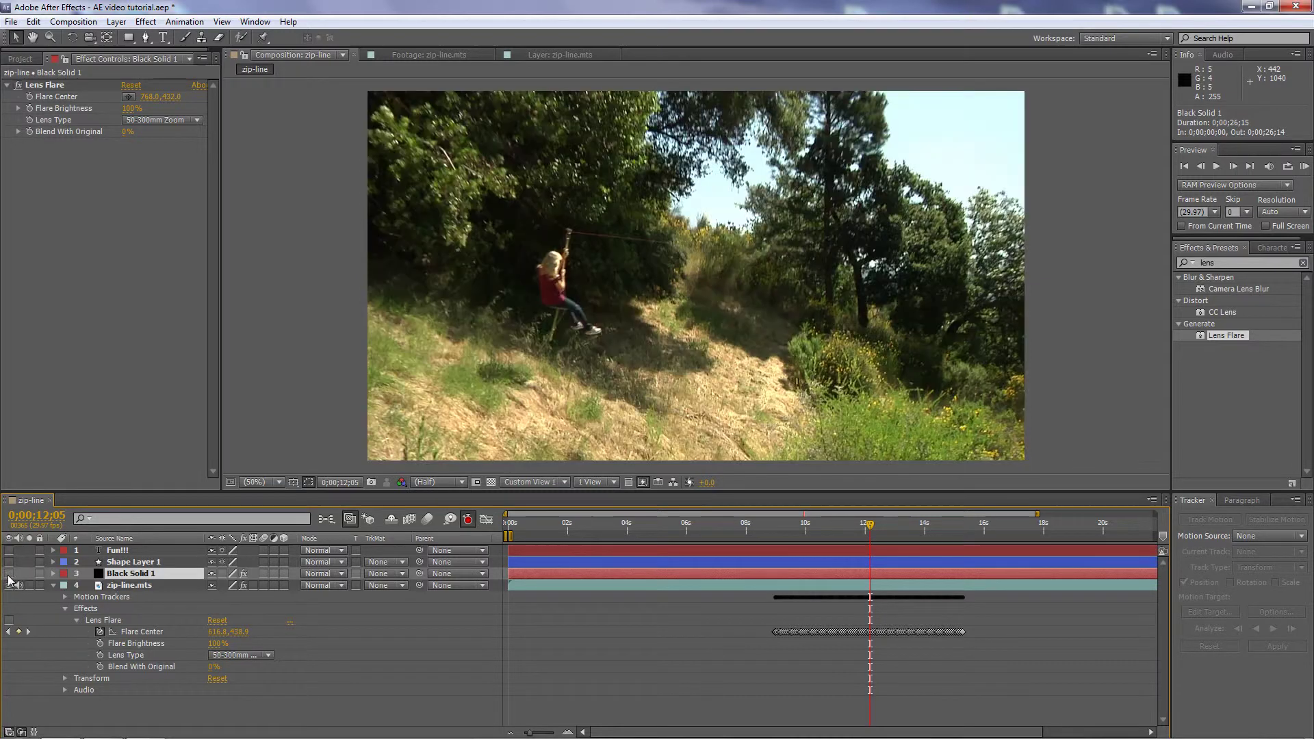
click(9, 620)
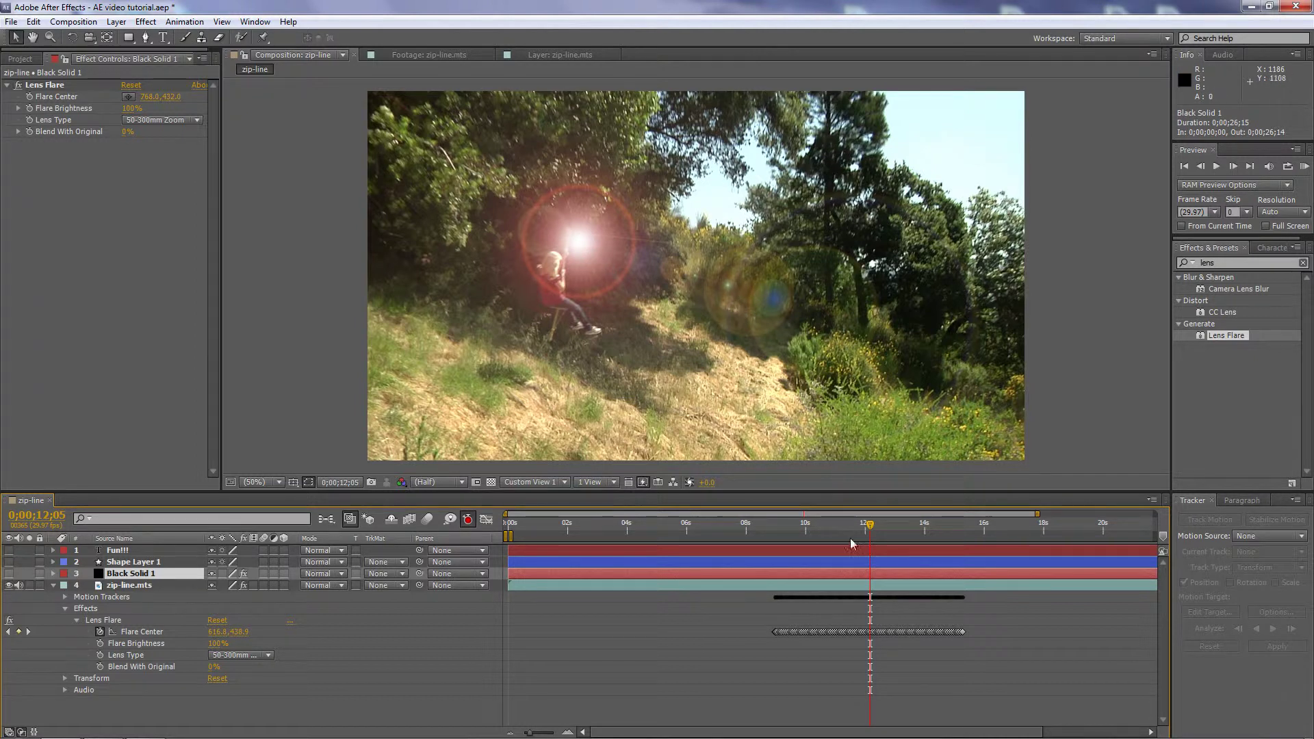
drag(867, 531, 810, 537)
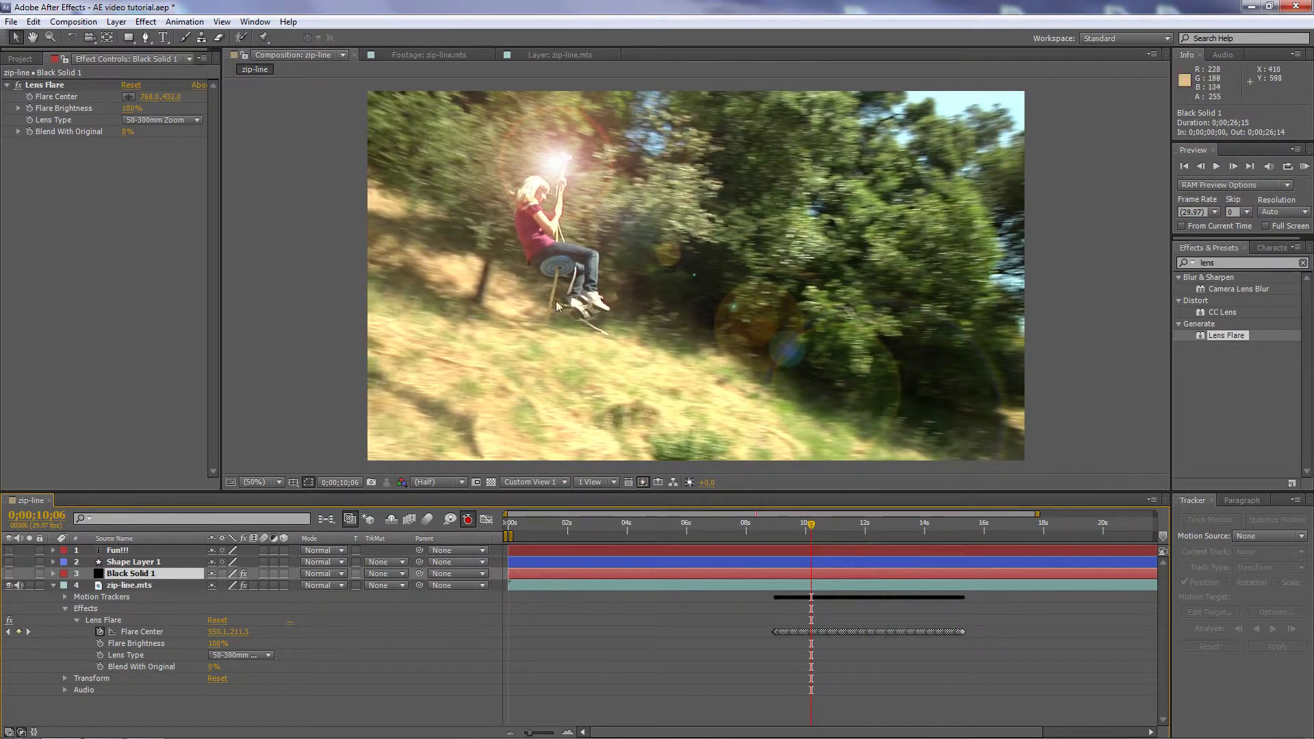
click(9, 573)
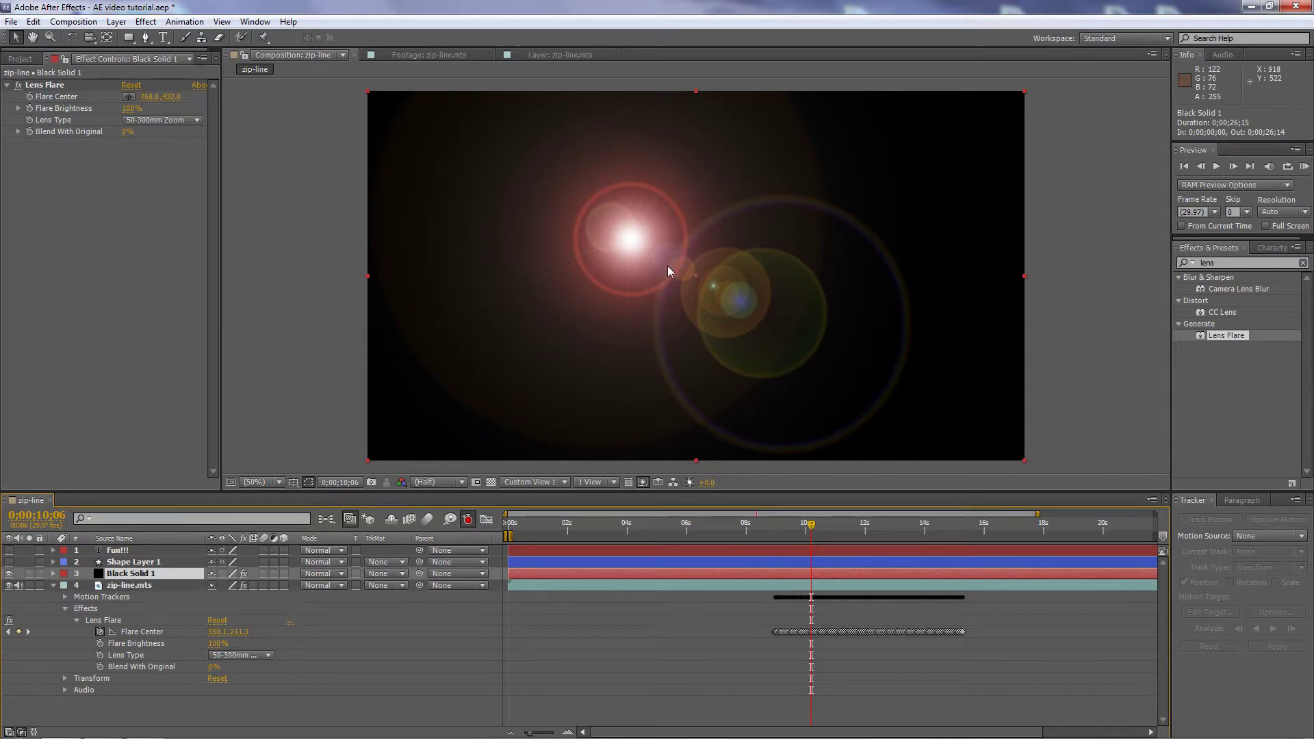
Set Black Solid 1 to Screen mode, disable the footage's Lens Flare, and collapse zip-line.mts.
click(342, 573)
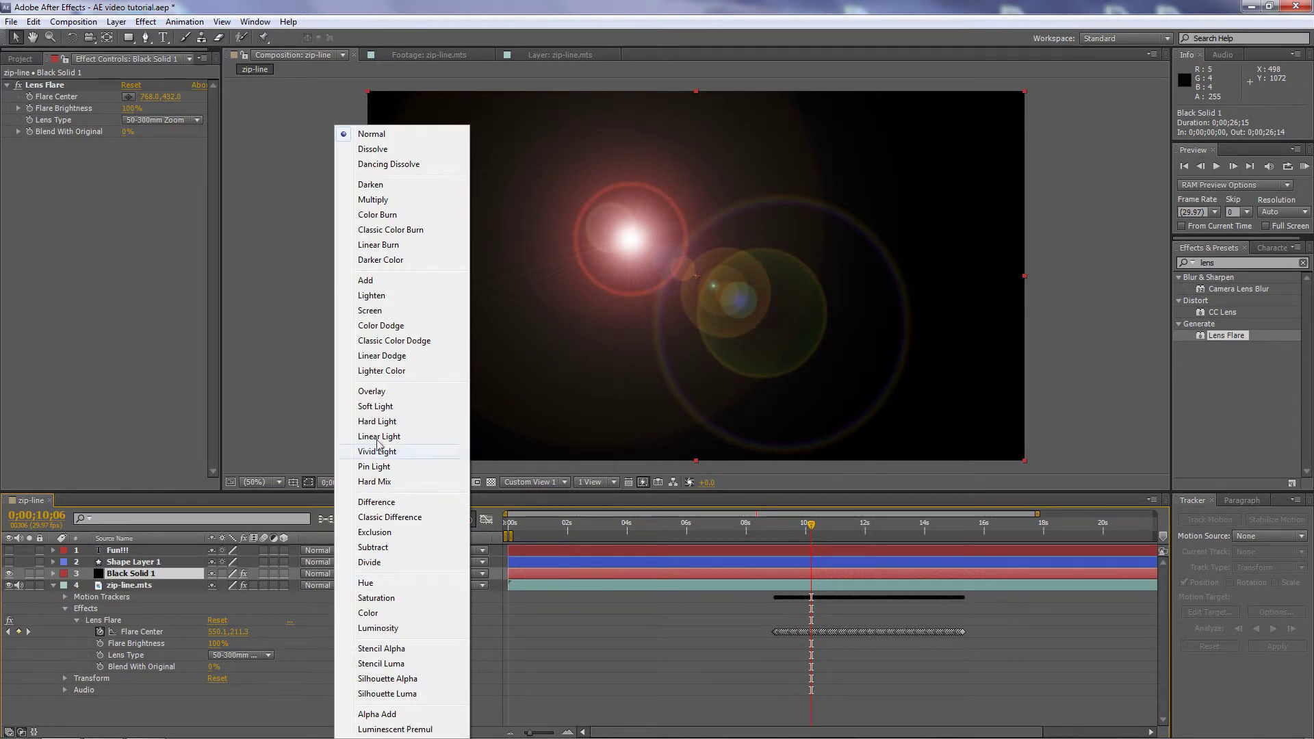
click(370, 310)
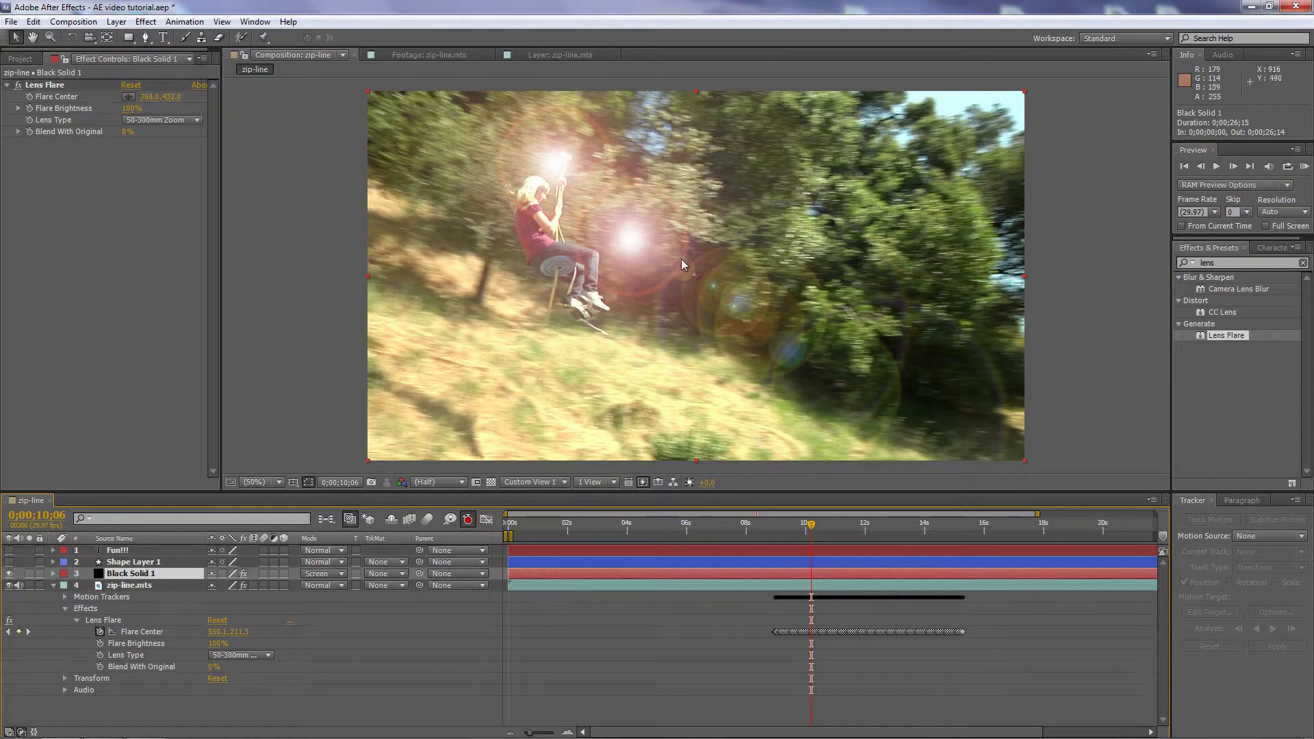
click(10, 620)
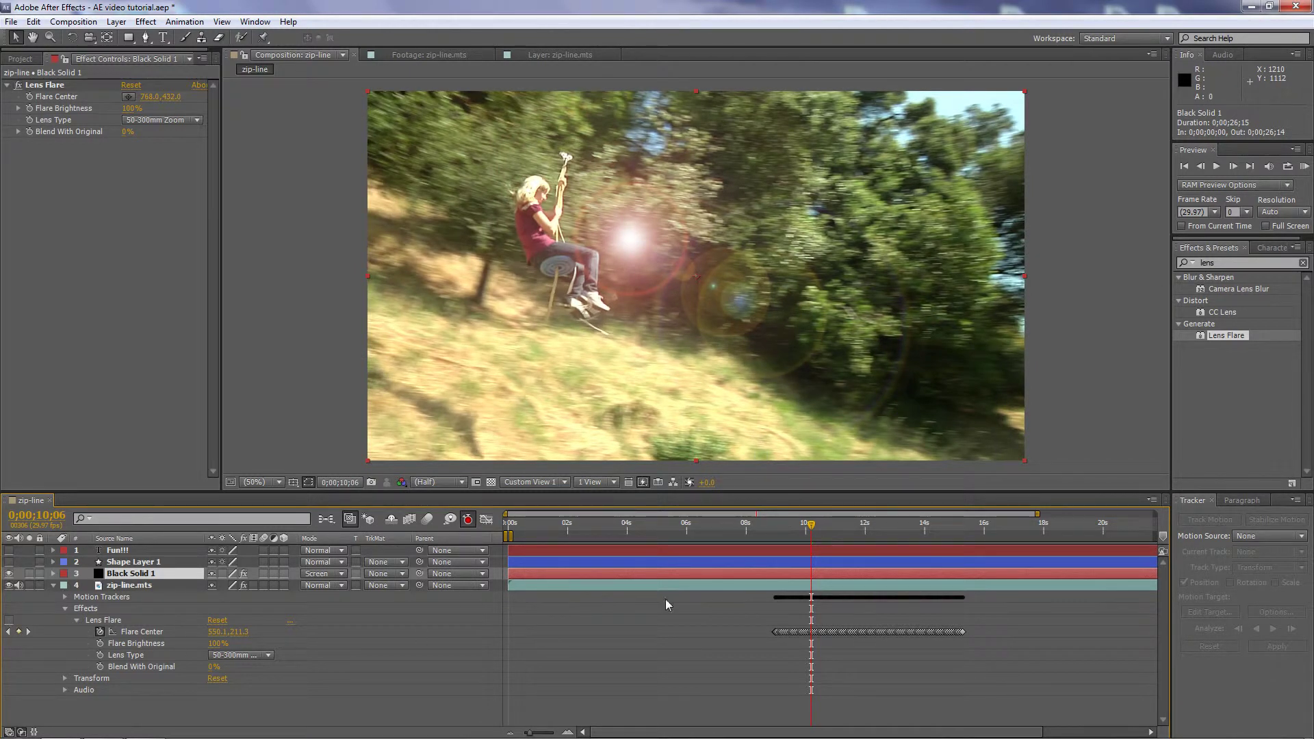
click(53, 585)
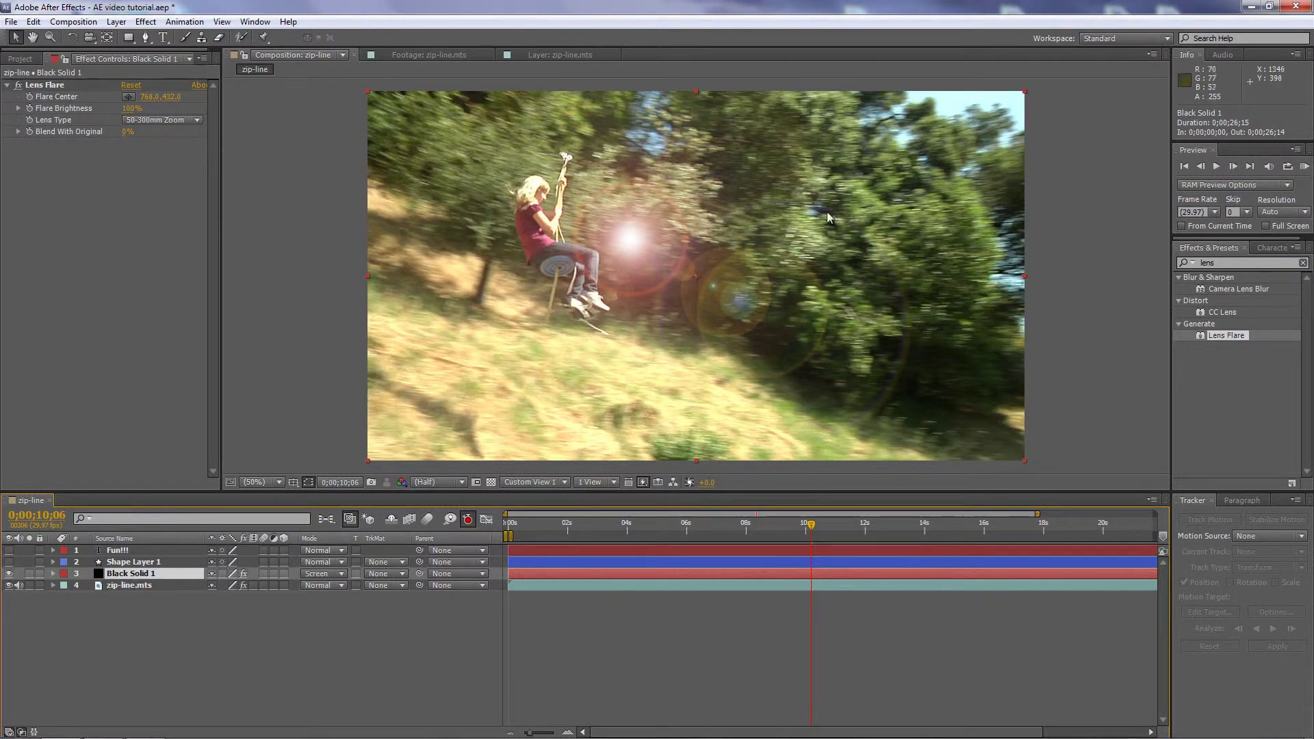
drag(811, 524, 779, 527)
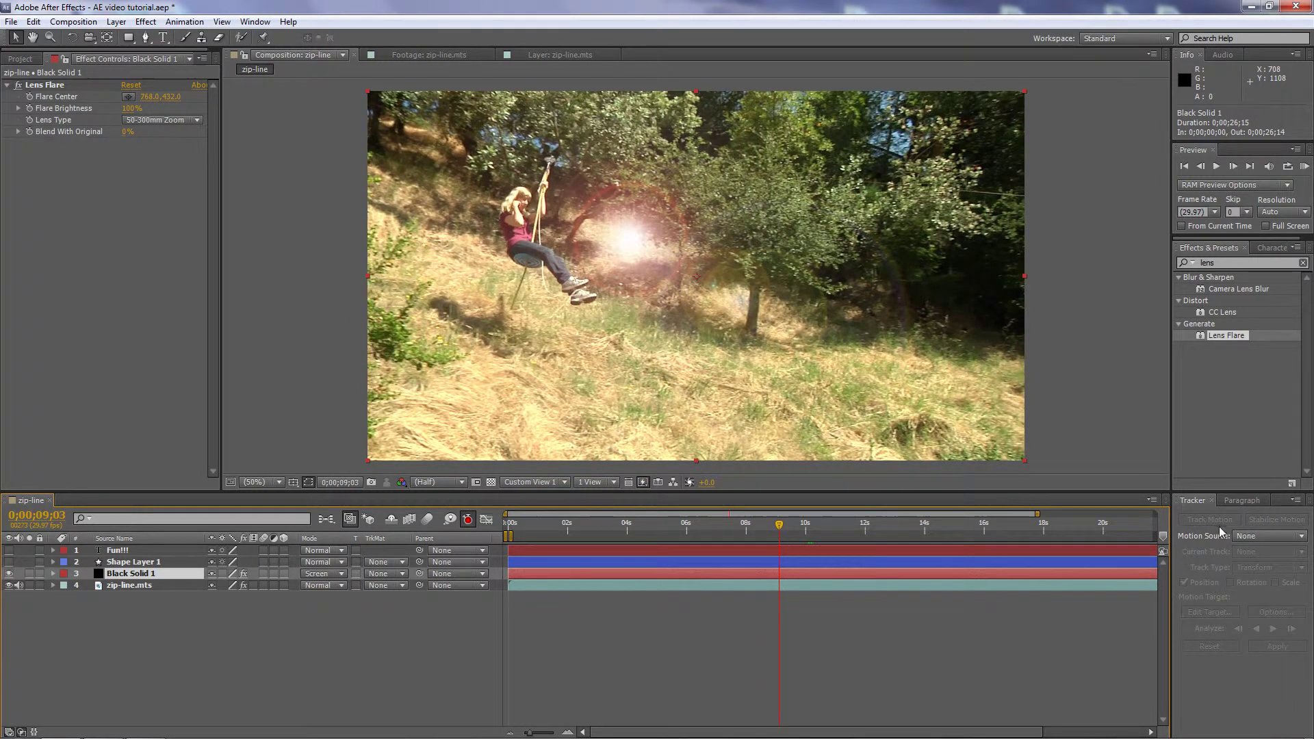
Set the Tracker's Motion Source to zip-line.mts and Track Type to Transform.
click(1293, 540)
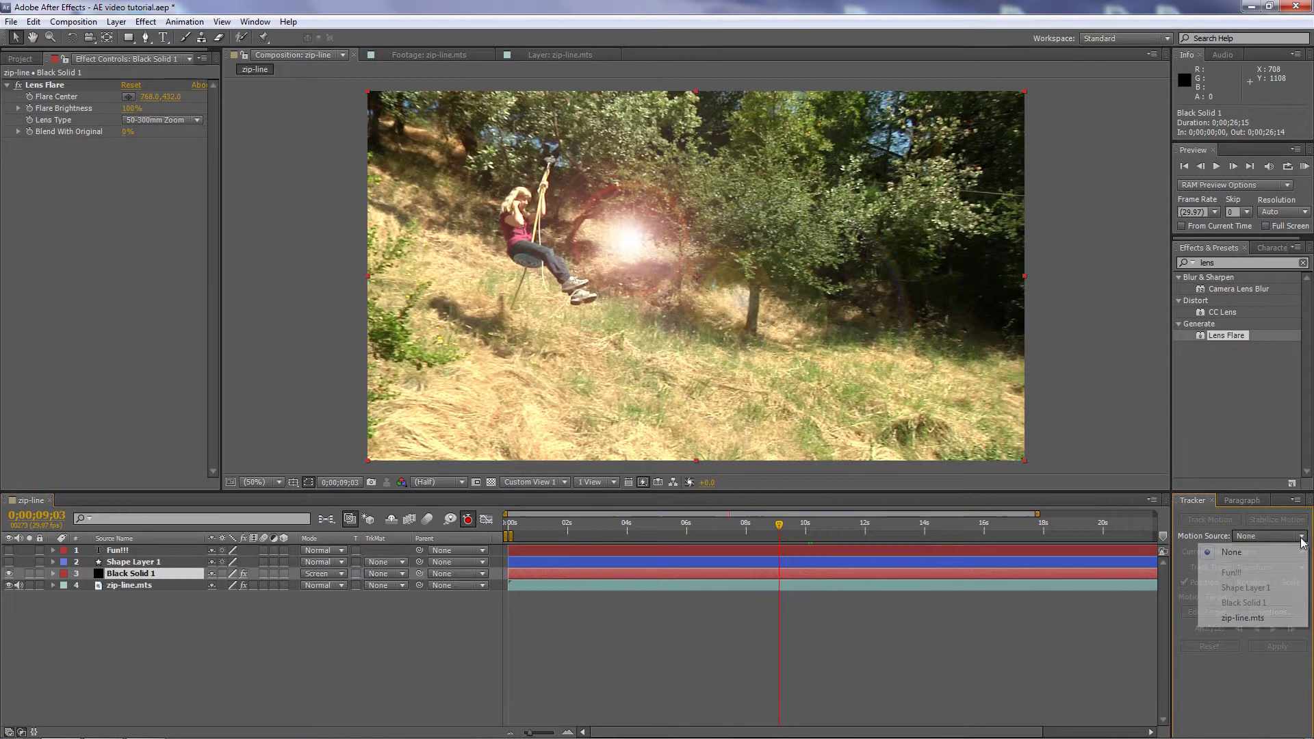
click(1271, 623)
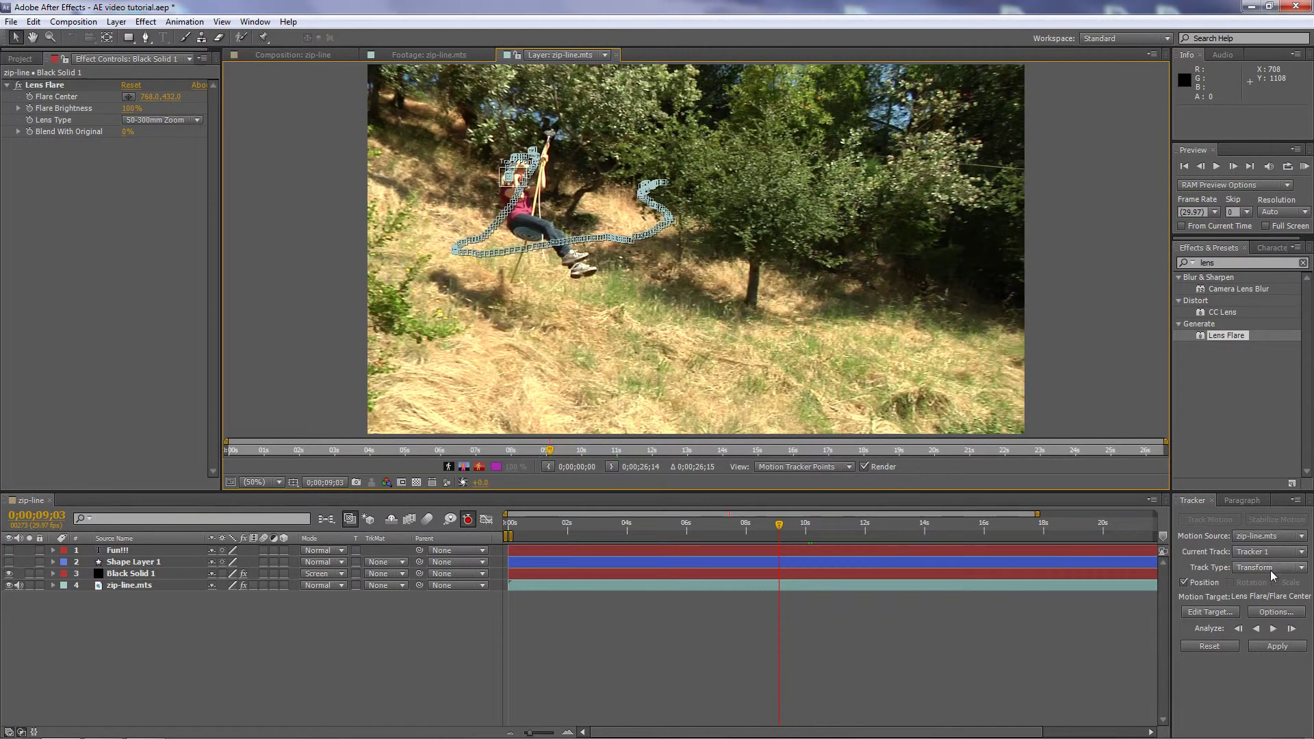
click(1301, 568)
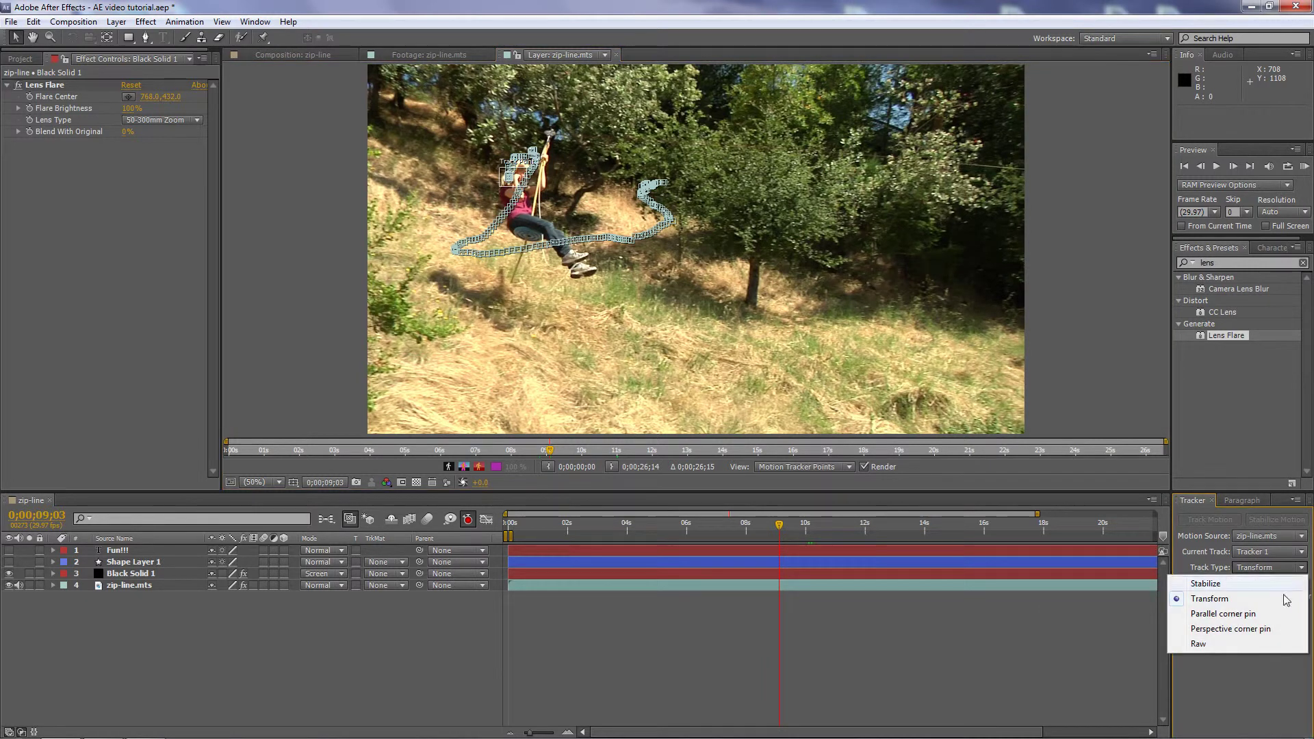
click(1212, 643)
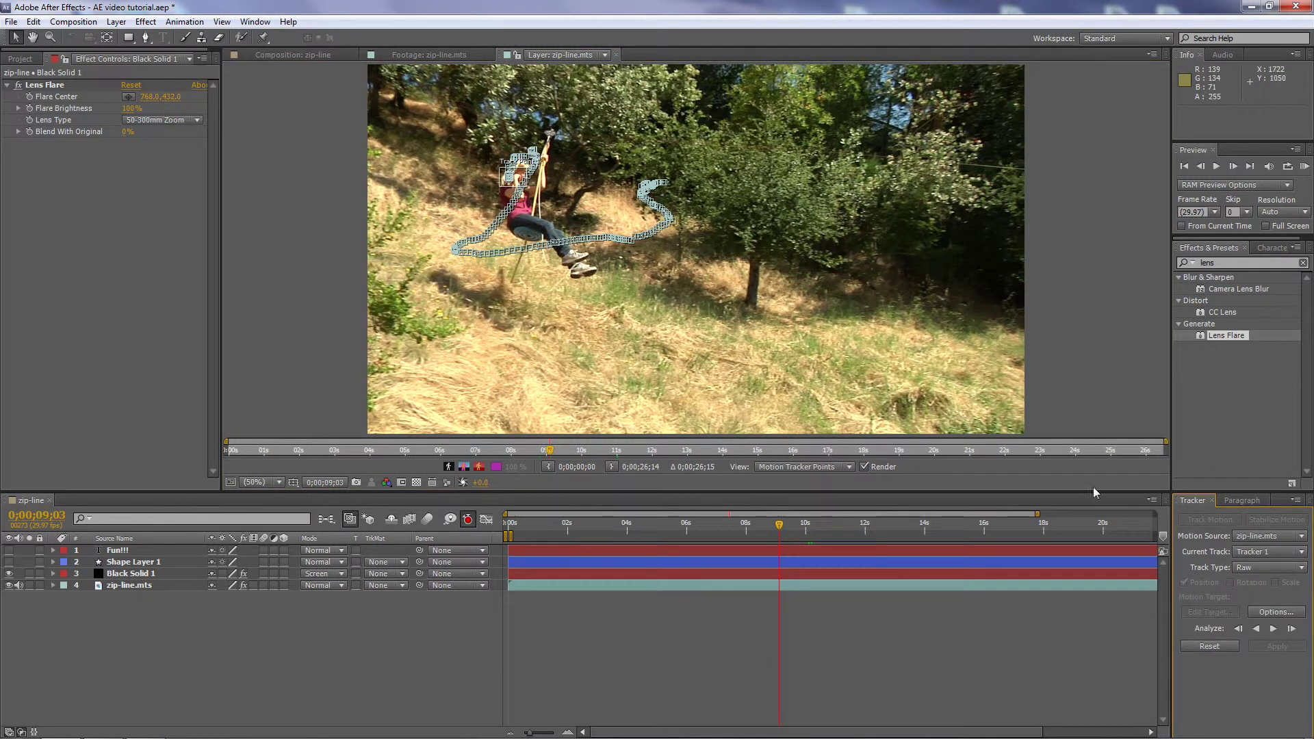
click(1300, 567)
click(1242, 599)
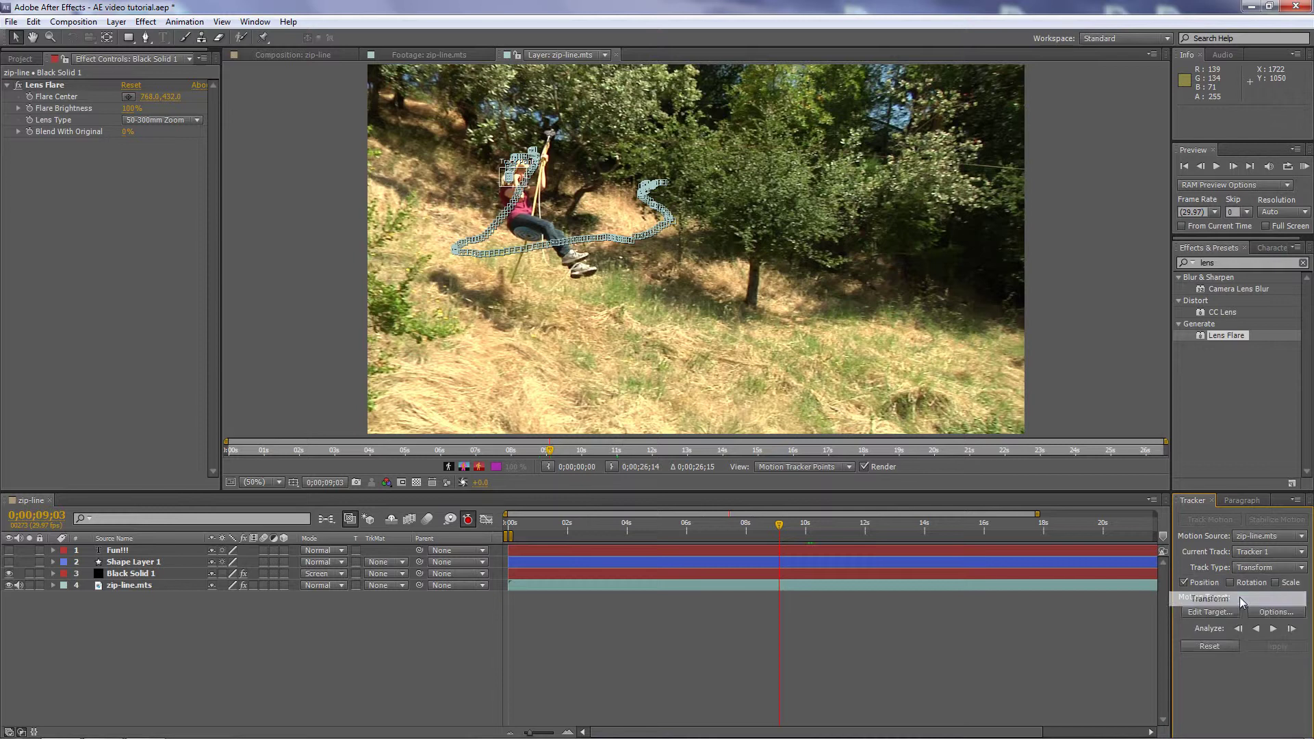
Target Black Solid 1 and apply the track in X and Y.
click(1214, 612)
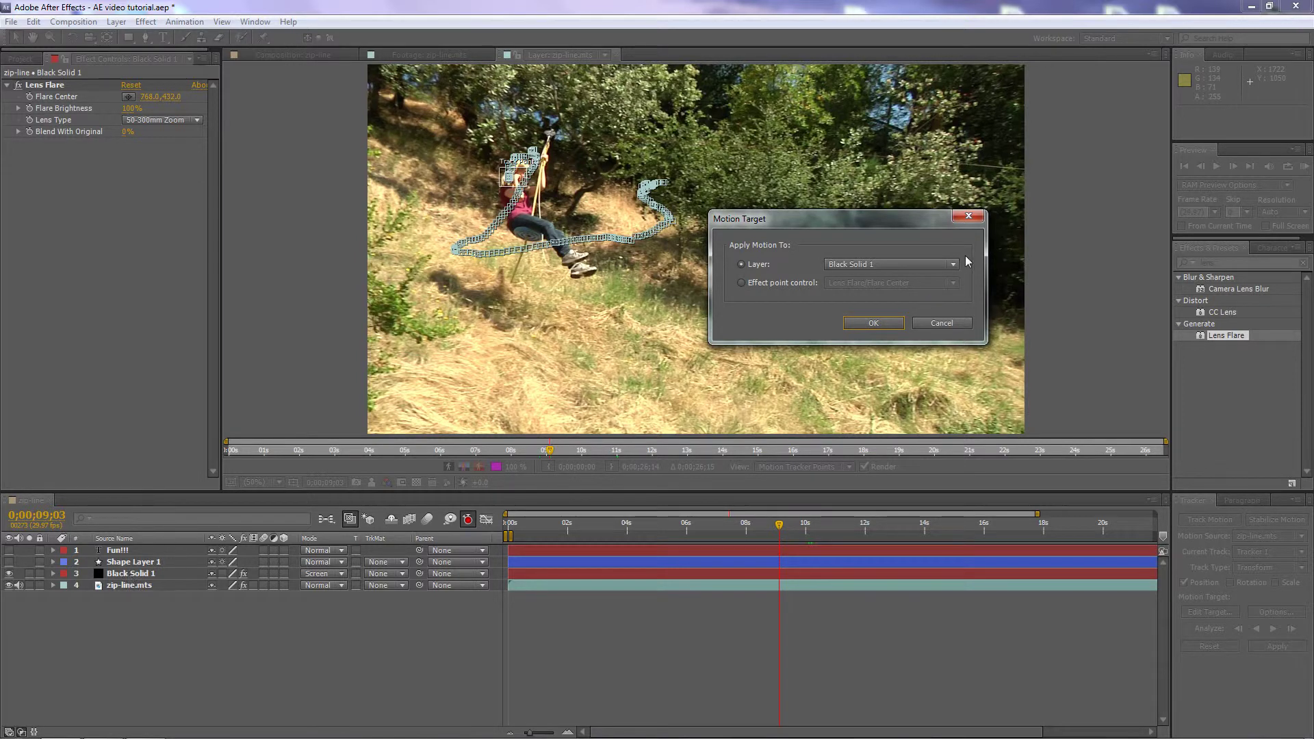
click(877, 323)
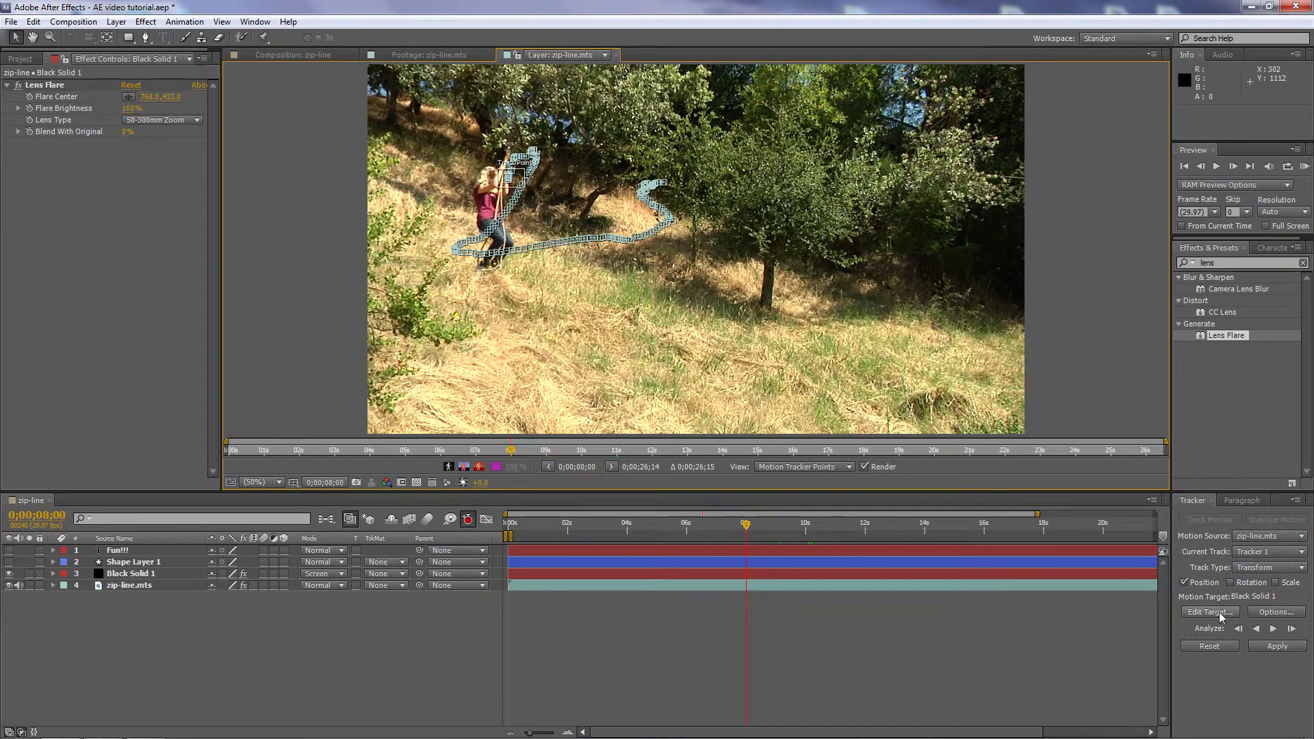
click(1276, 649)
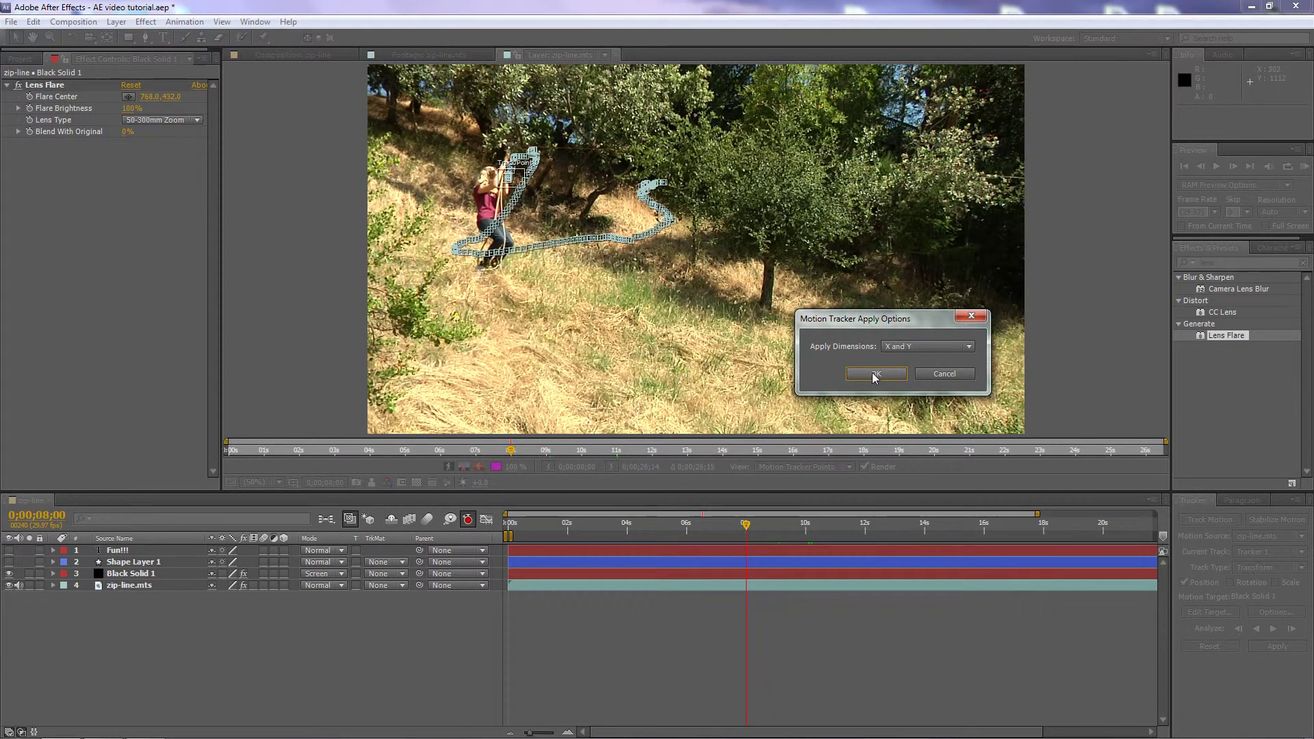
click(875, 375)
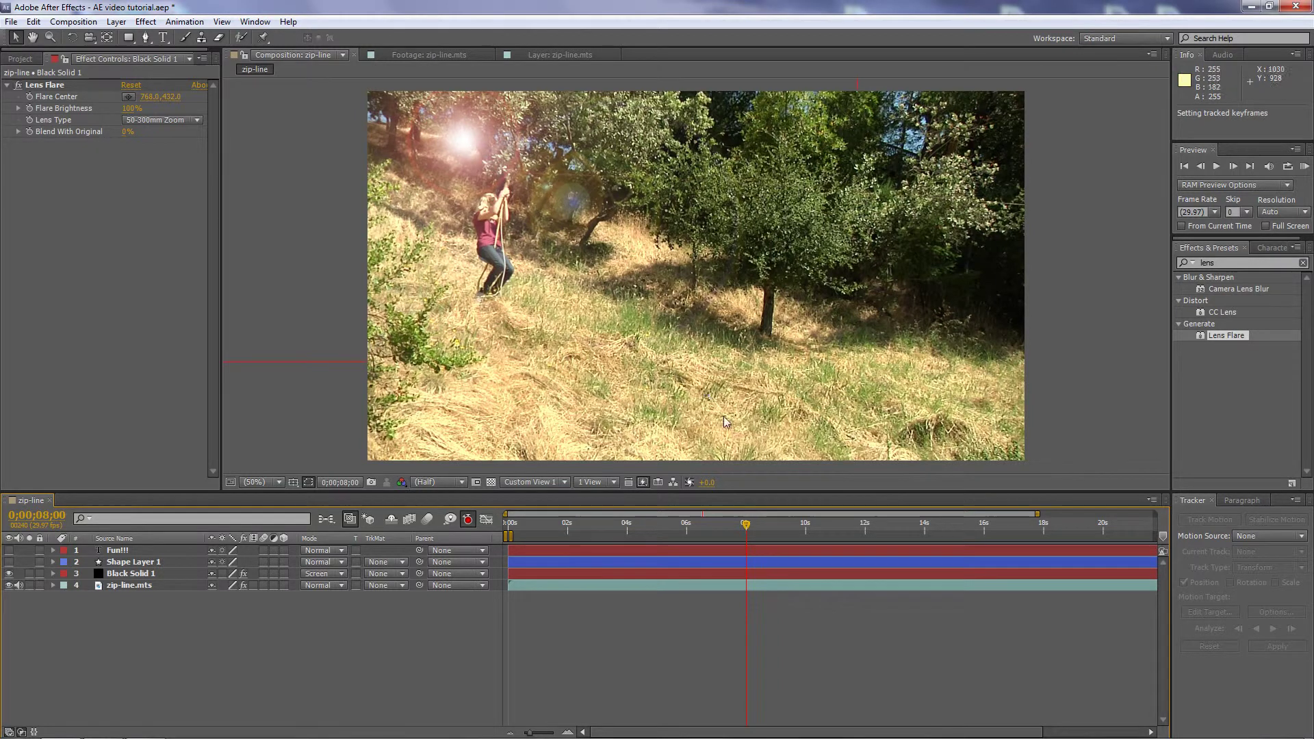
drag(746, 527, 907, 546)
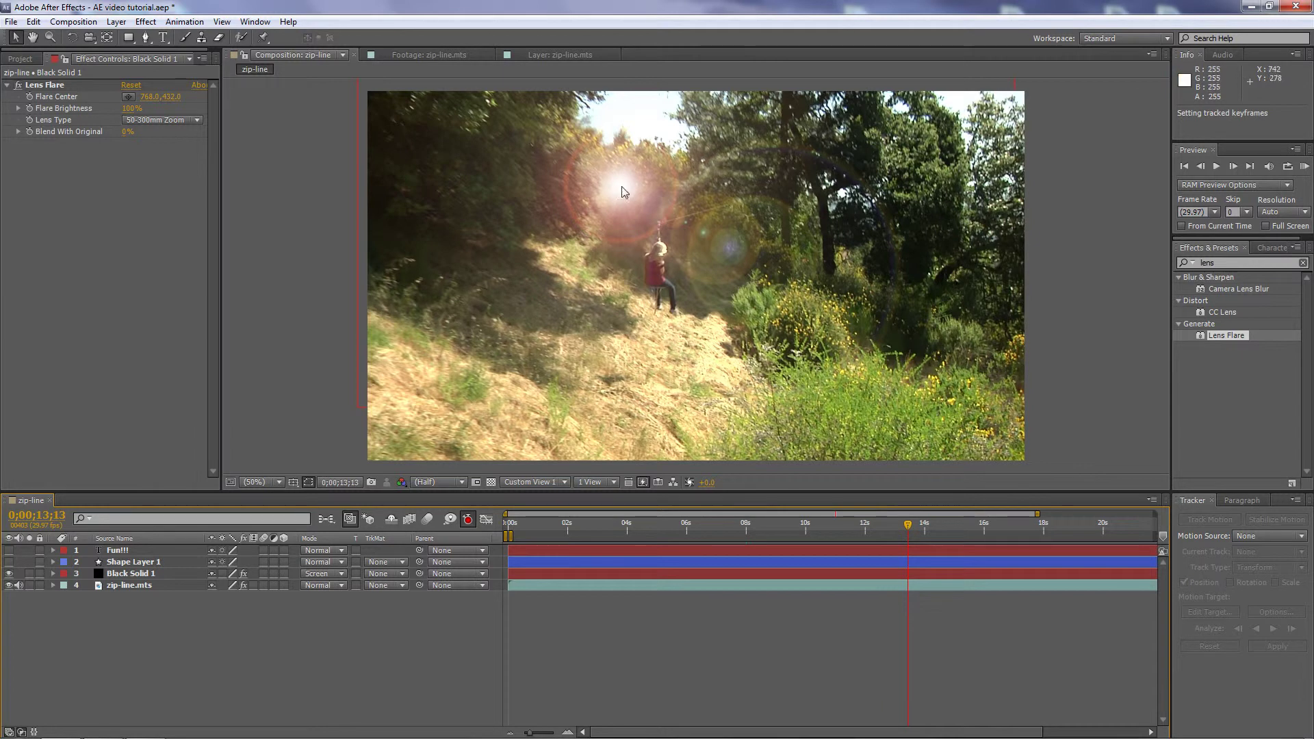
drag(907, 525, 795, 544)
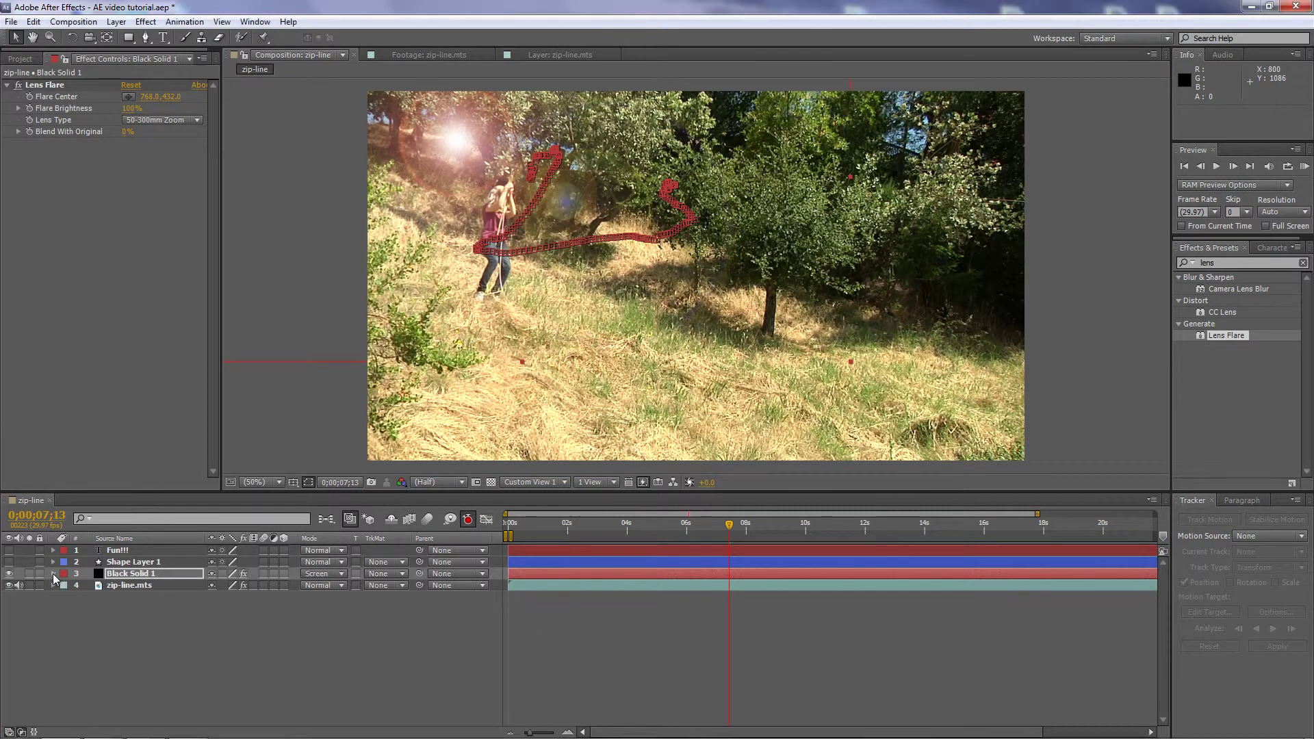
Expand Black Solid 1 to reveal its Transform group with tracked position keyframes.
click(53, 574)
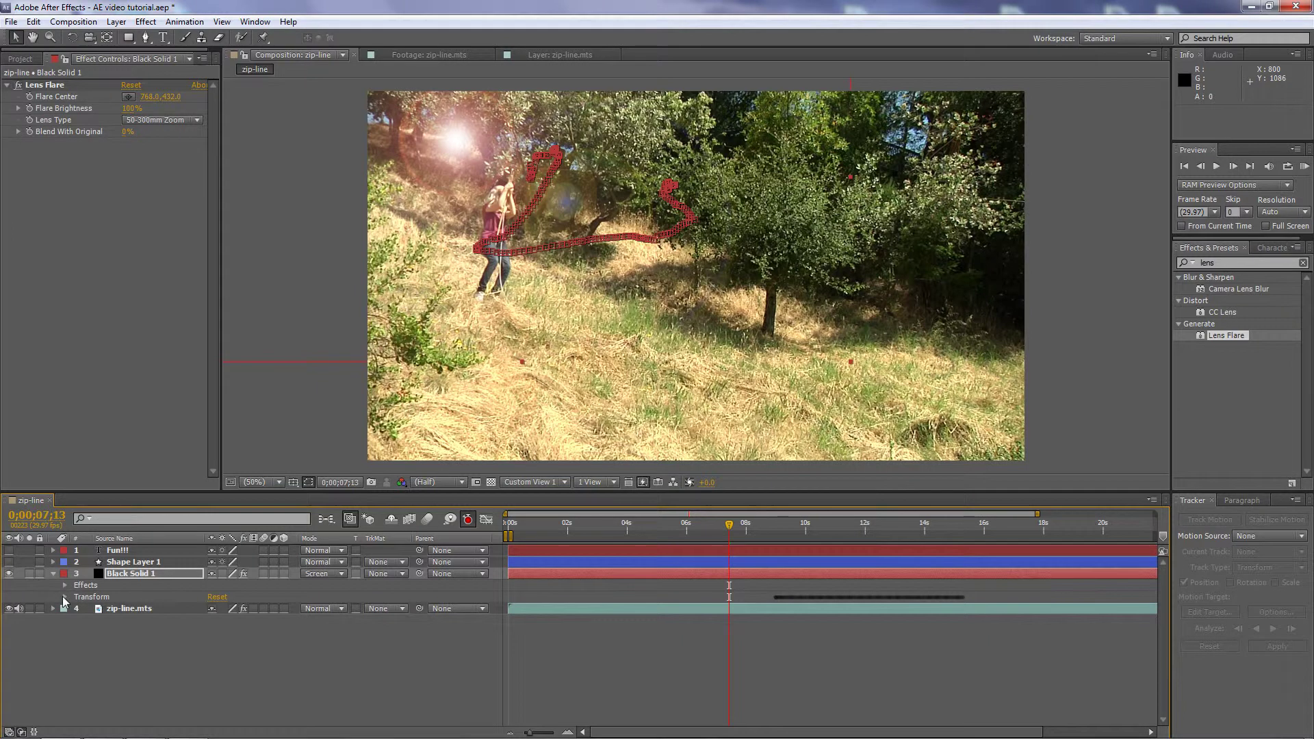
click(65, 597)
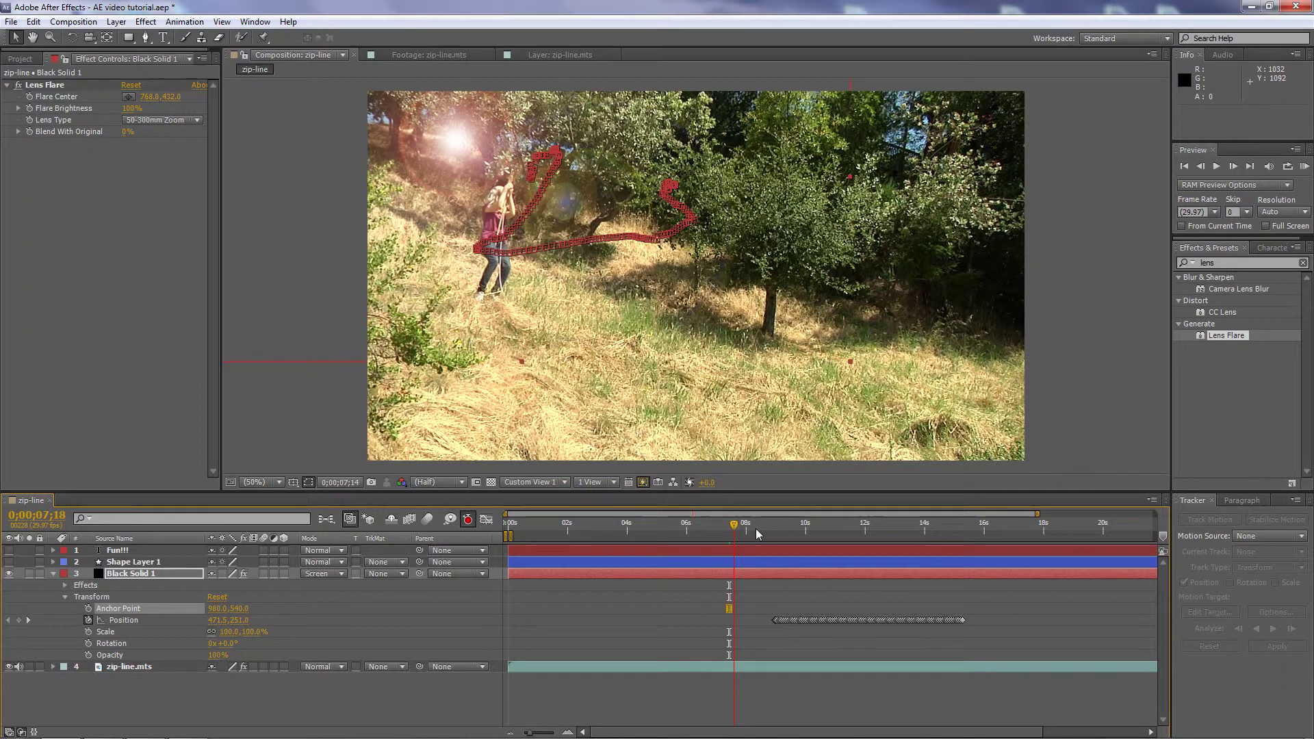
Keyframe Black Solid 1's Anchor Point at 906.0, 261.0 later in the shot to keep the flare on the rider.
click(786, 524)
mouse_move(785, 524)
mouse_down()
mouse_move(873, 530)
mouse_move(774, 535)
mouse_up()
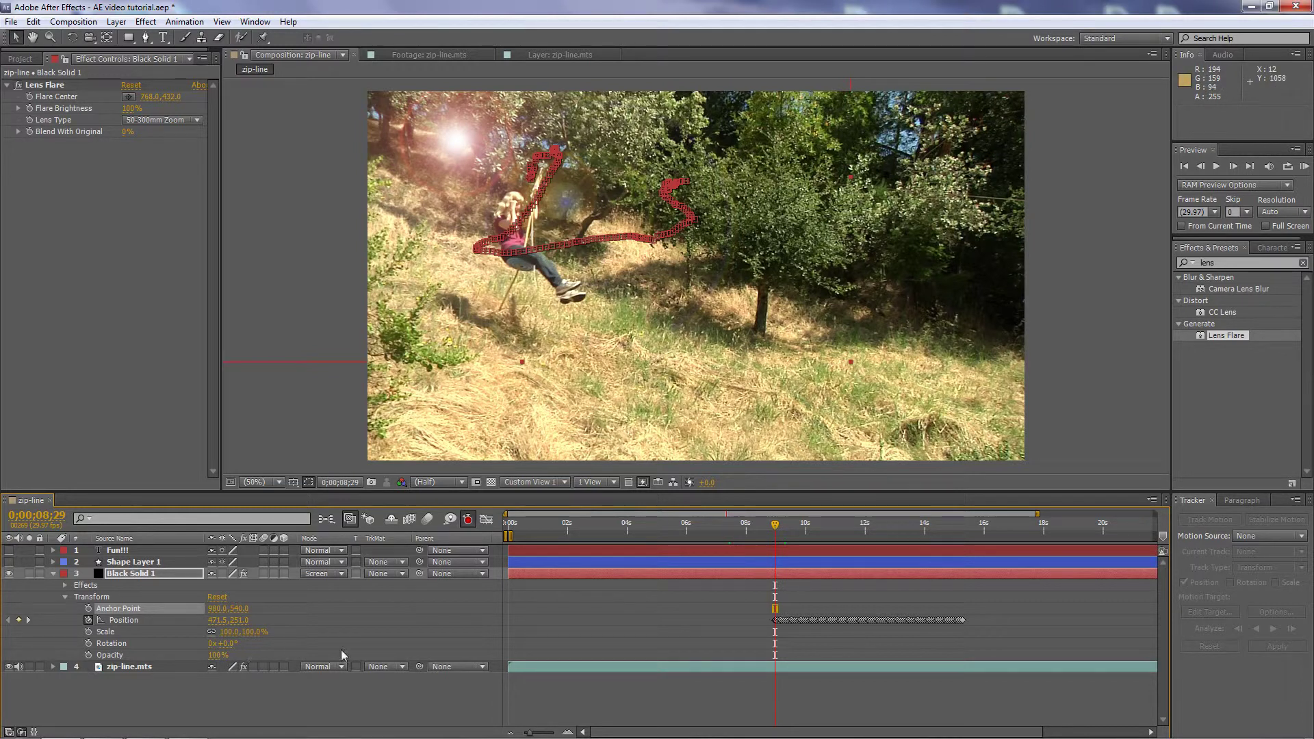
click(87, 609)
drag(218, 608, 117, 600)
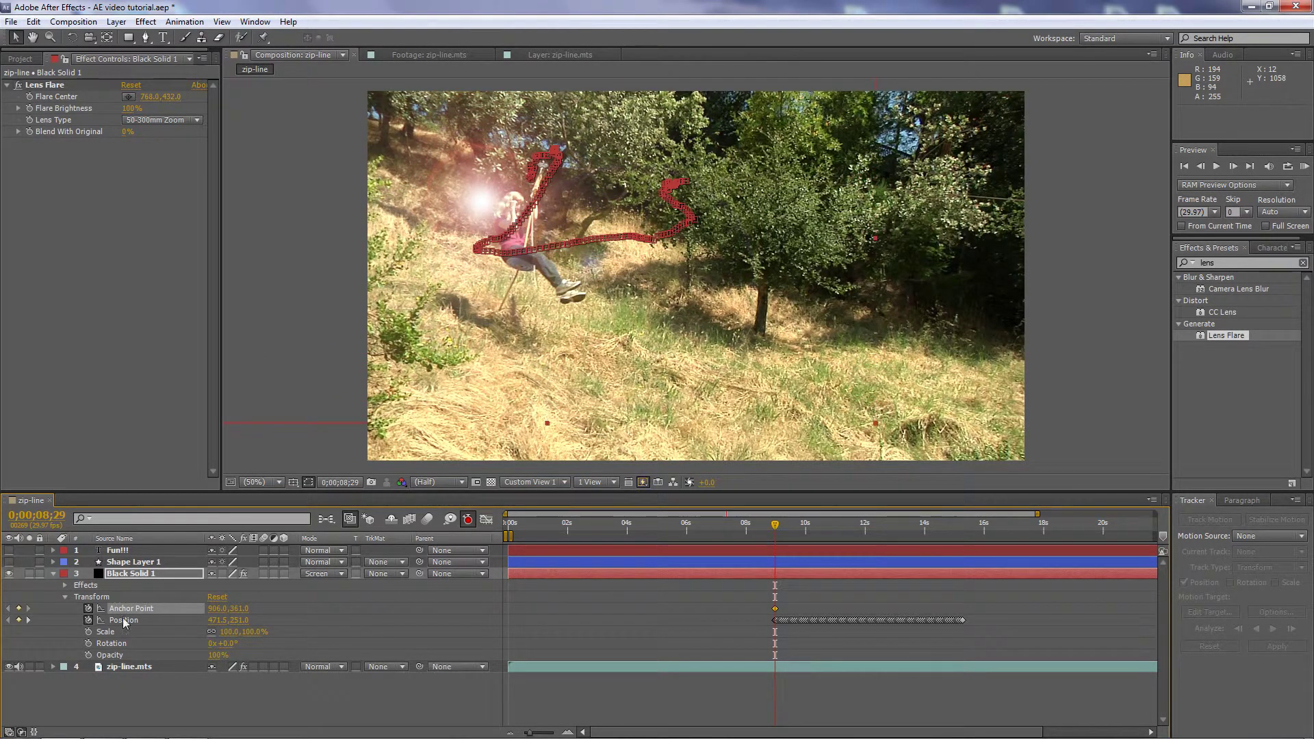
drag(777, 527, 838, 561)
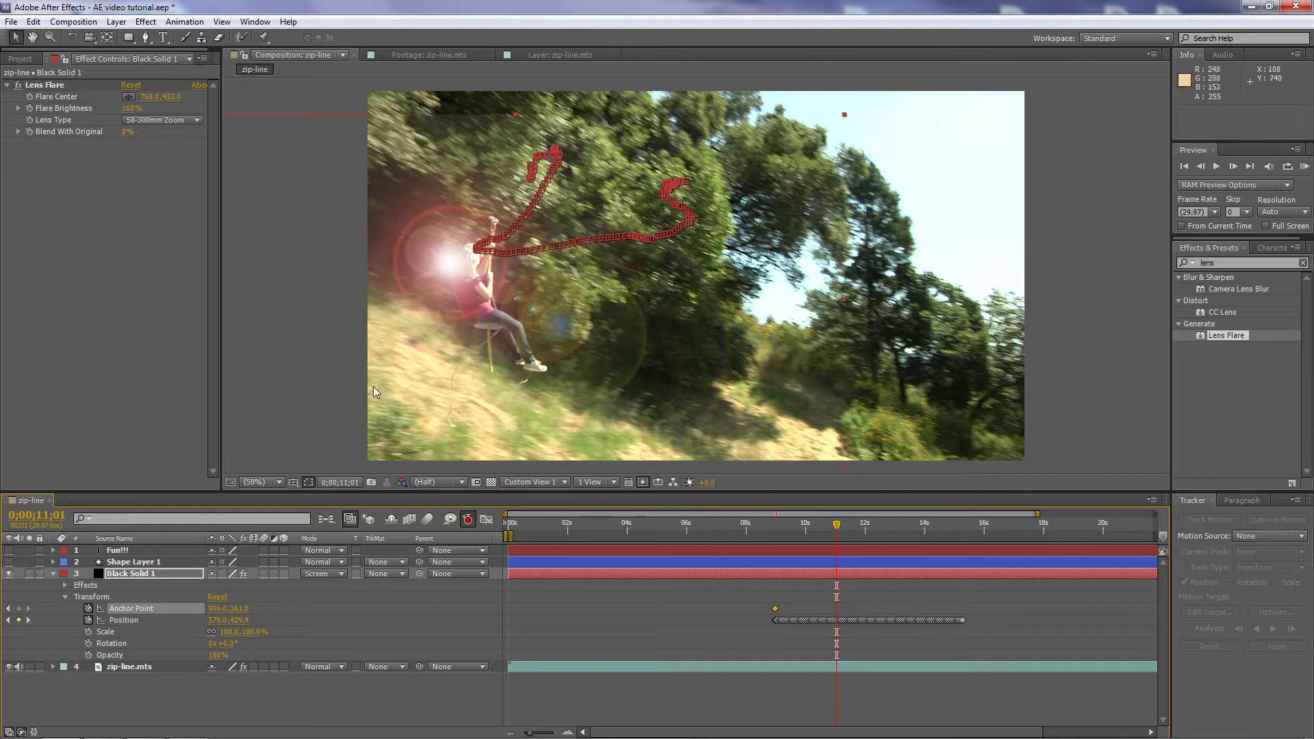
Hide and collapse Black Solid 1, then make the Fun!!! and Shape Layer 1 layers visible.
click(9, 573)
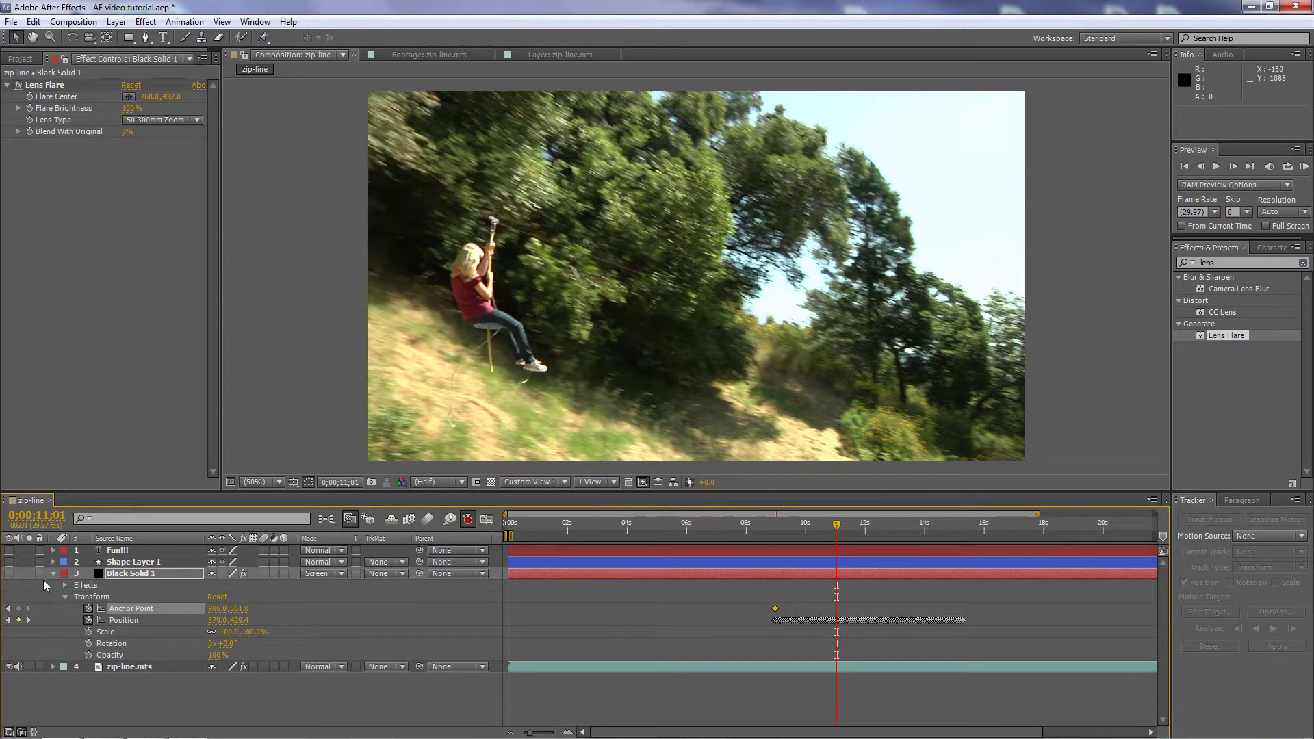
click(54, 574)
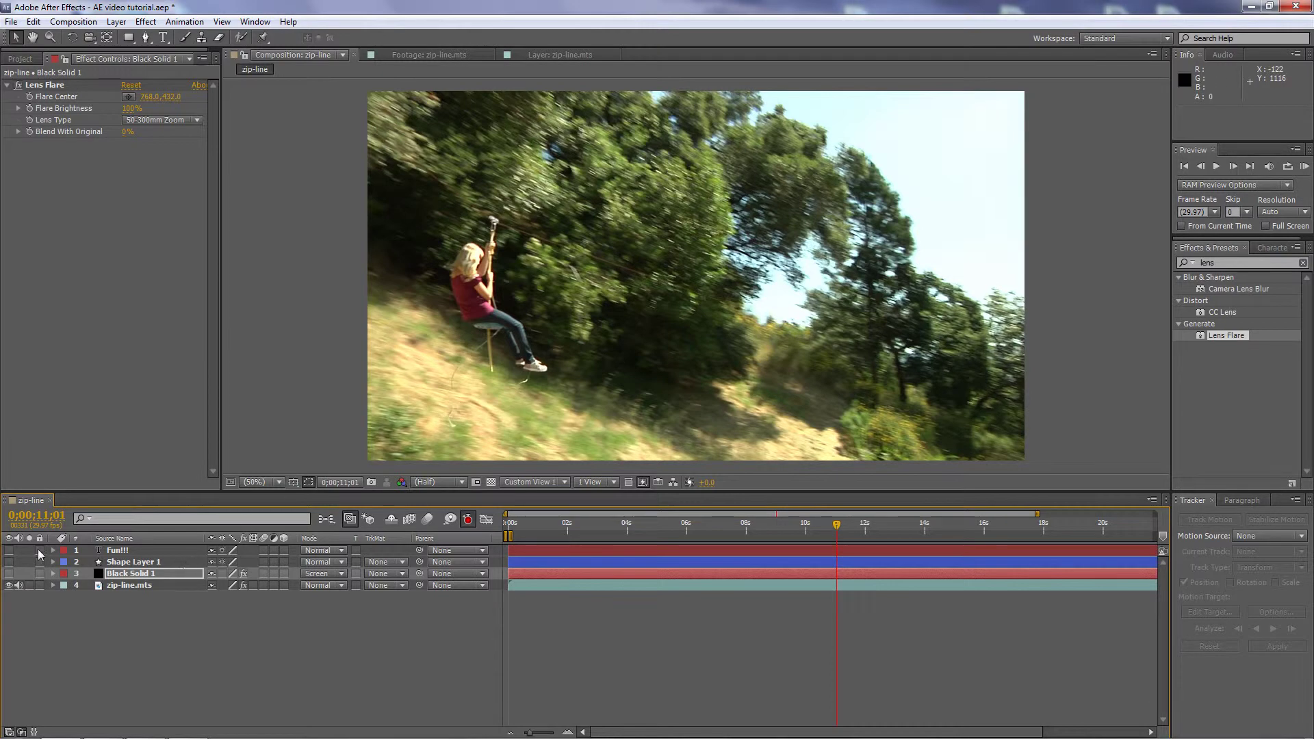
click(9, 551)
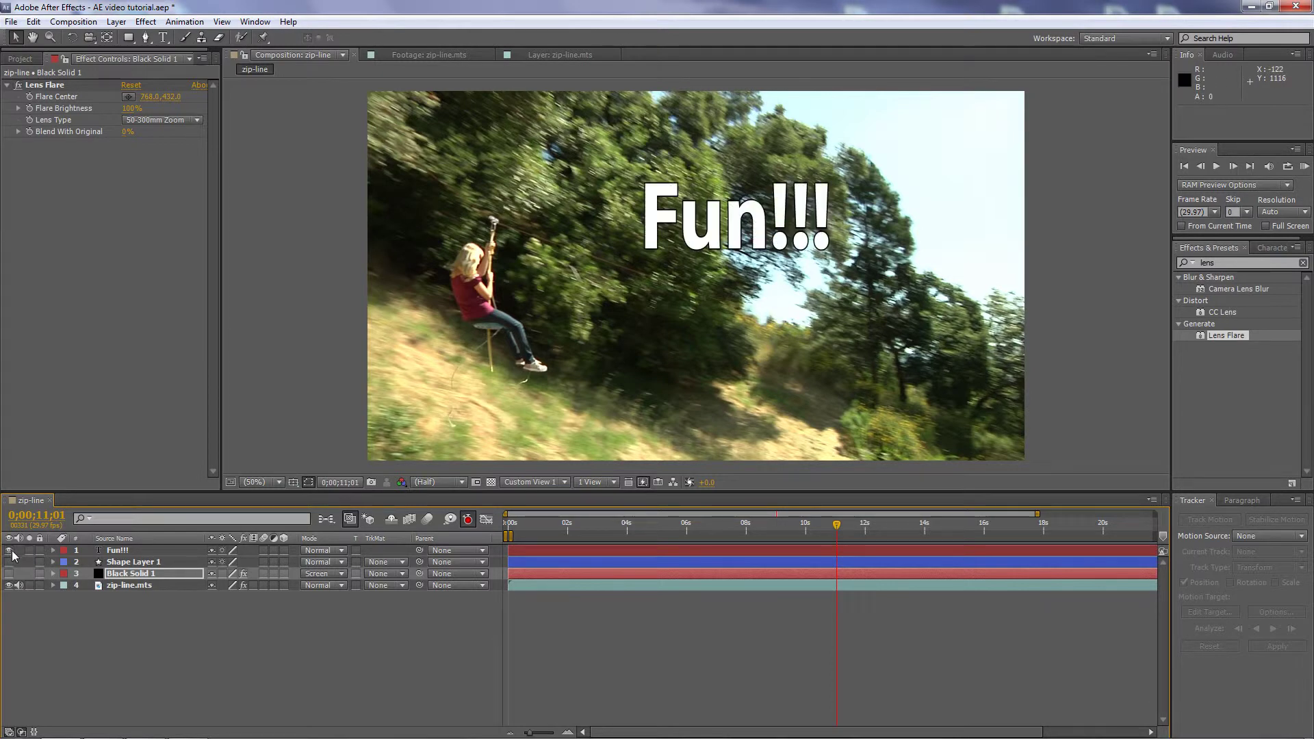
click(9, 562)
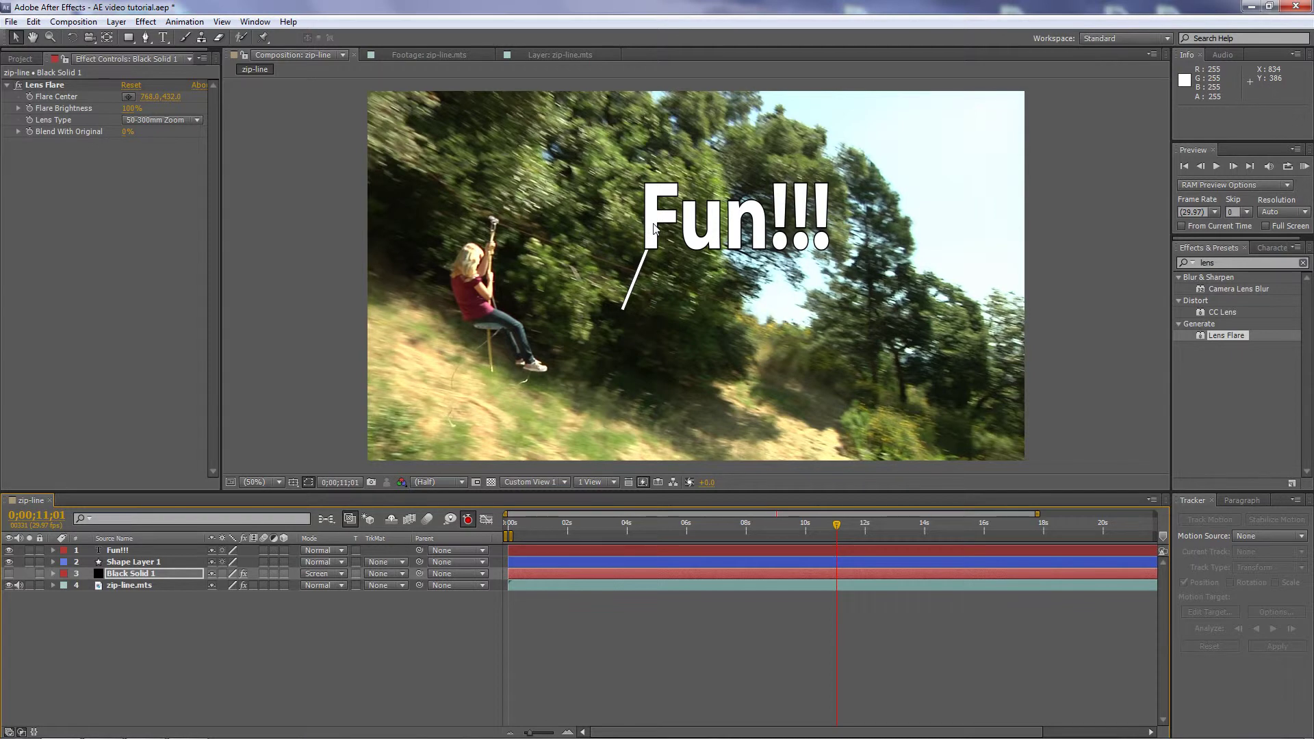
Resize the Fun!!! text and set a keyframe on its Scale.
click(54, 550)
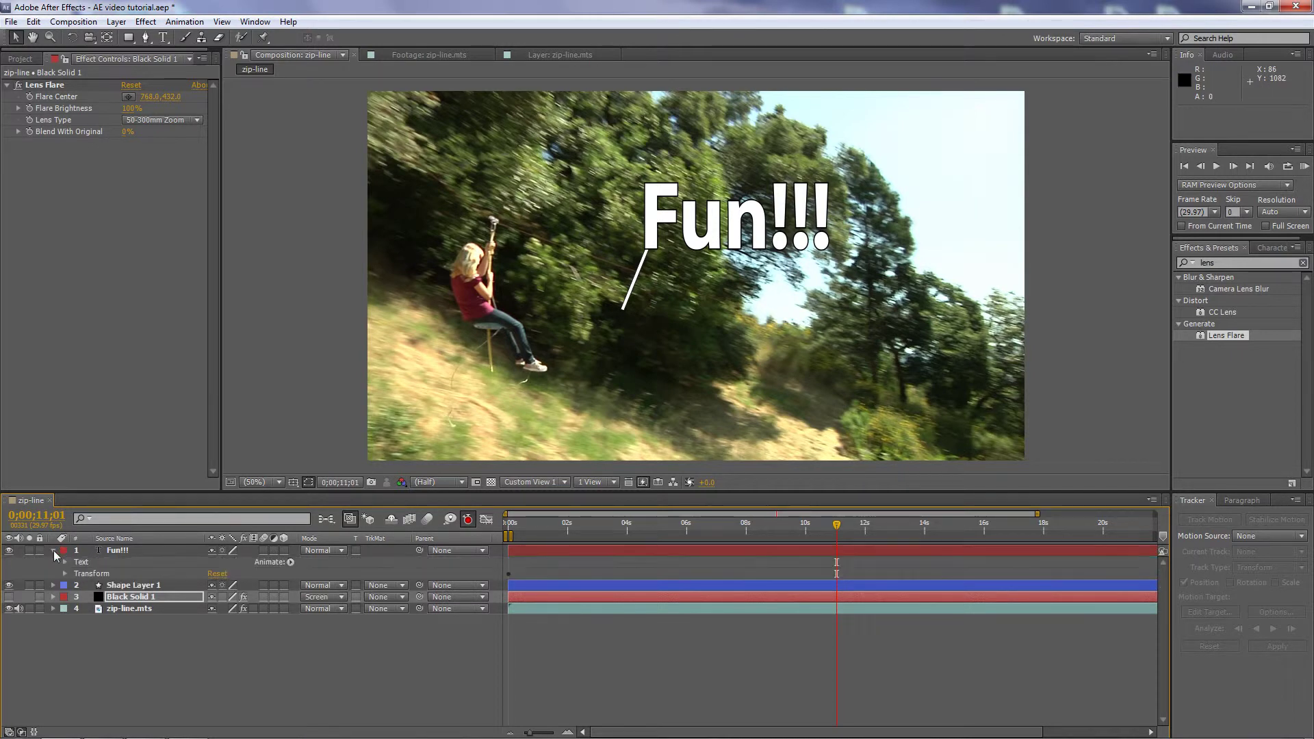
click(65, 574)
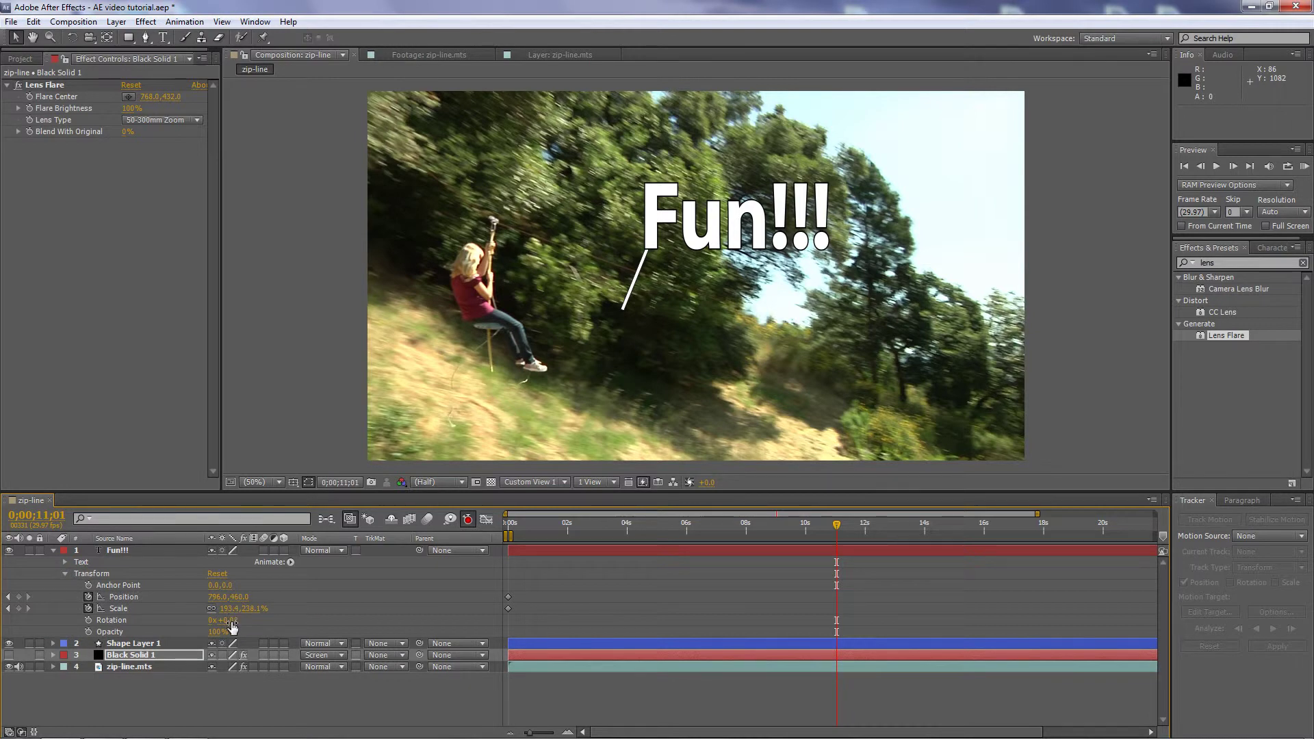
mouse_move(229, 615)
mouse_down()
mouse_move(209, 610)
mouse_move(267, 608)
mouse_move(236, 608)
mouse_up()
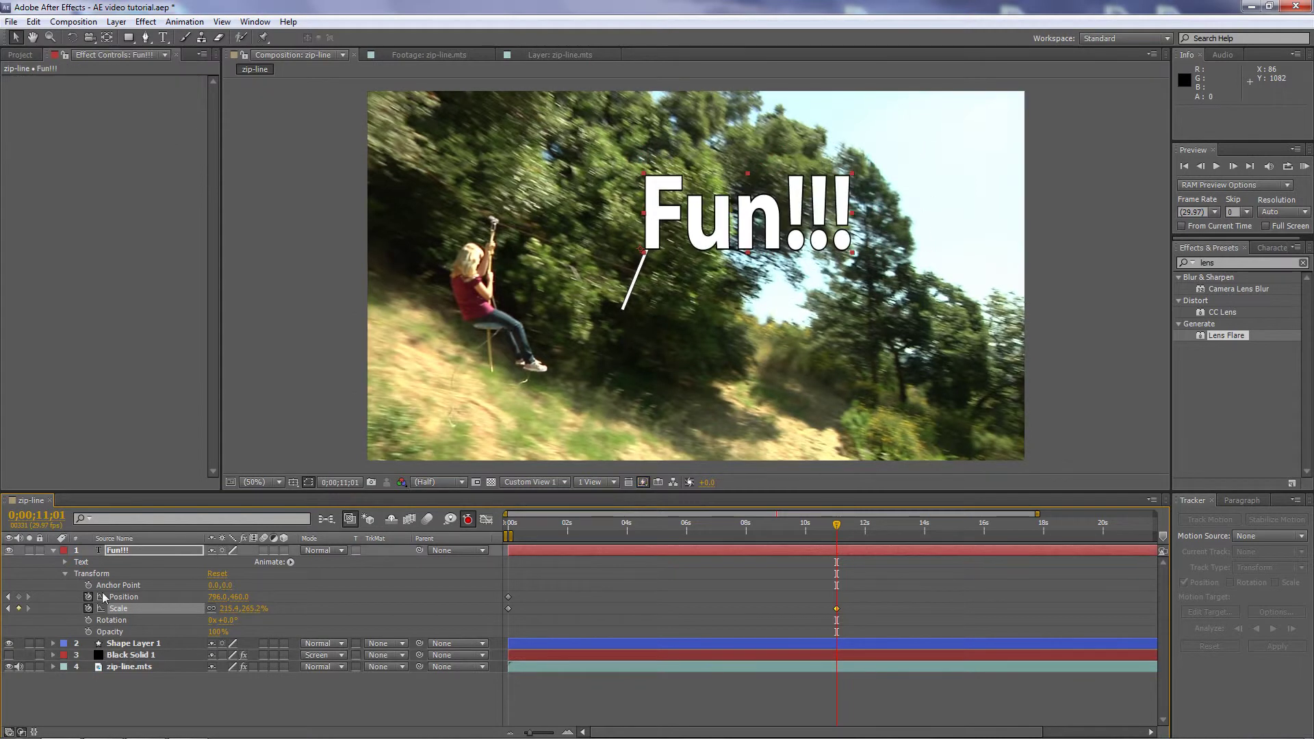
Keyframe Shape Layer 1's Scale to enlarge the callout line, then collapse the layer.
click(54, 643)
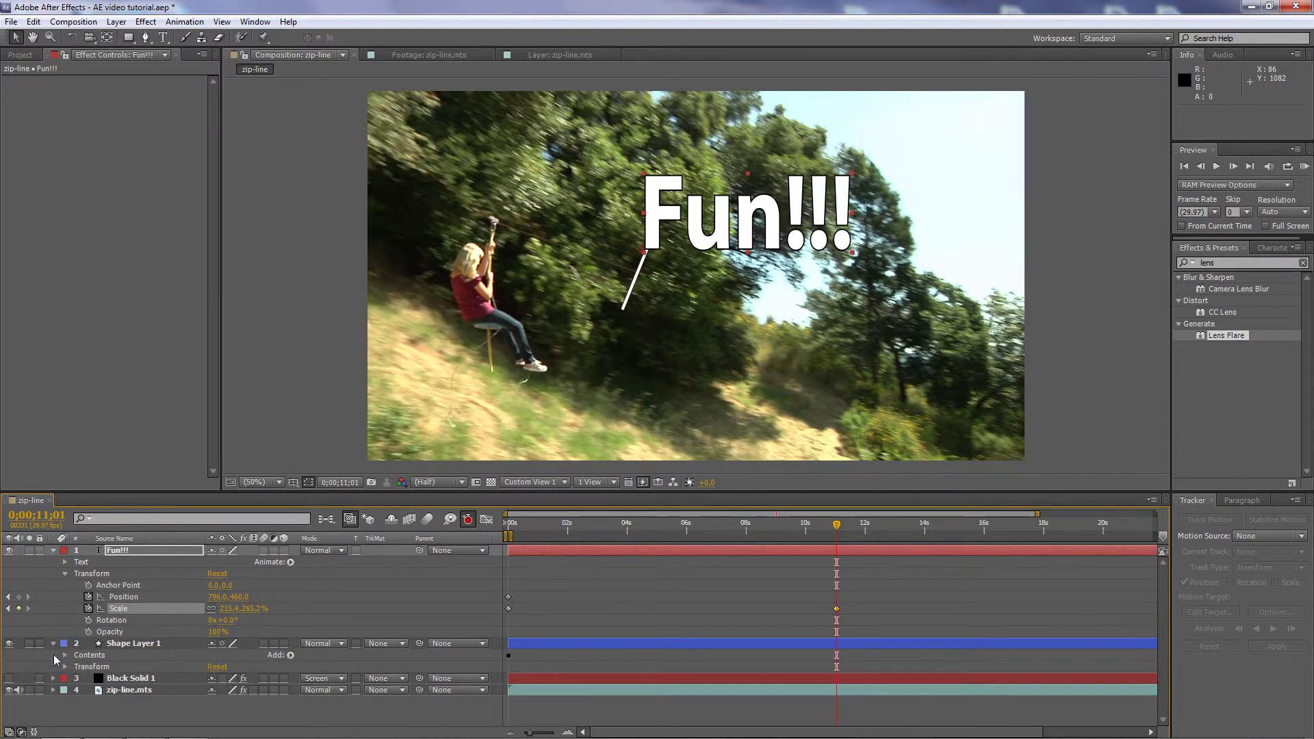
click(65, 667)
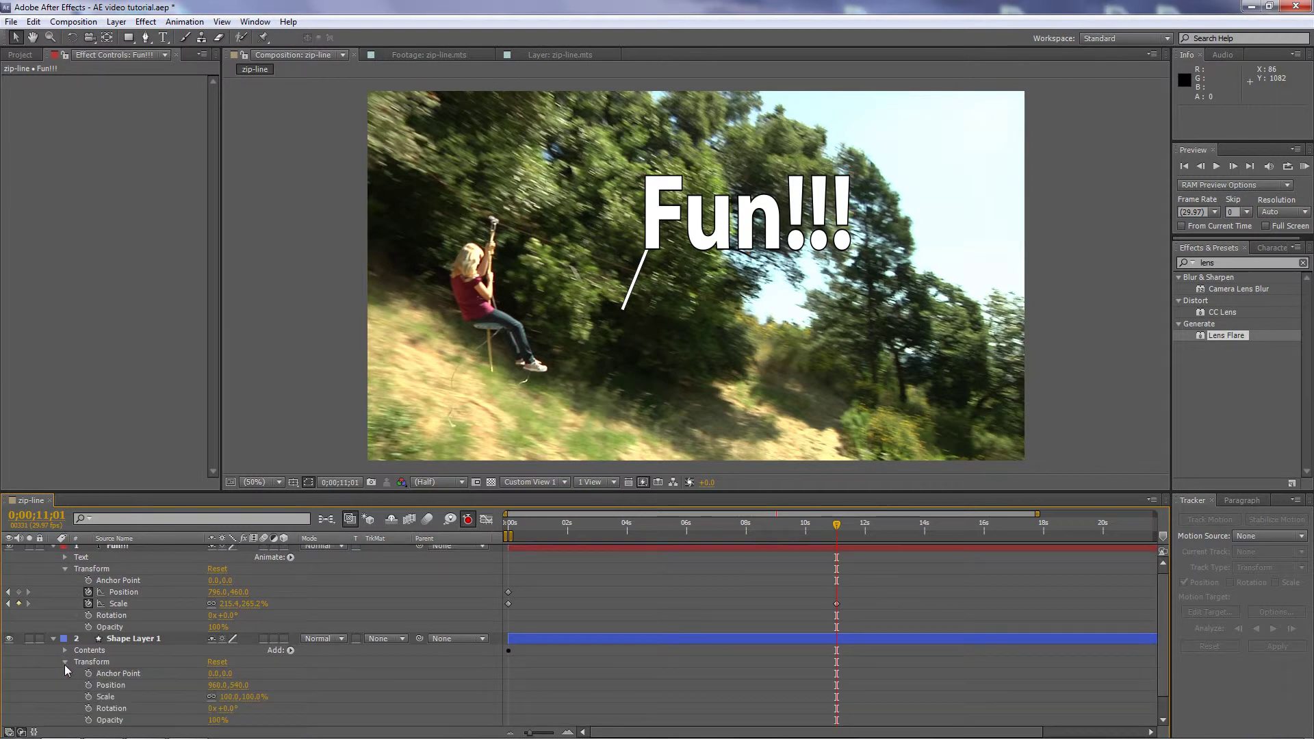
key(alt+shift+s)
drag(230, 697, 249, 717)
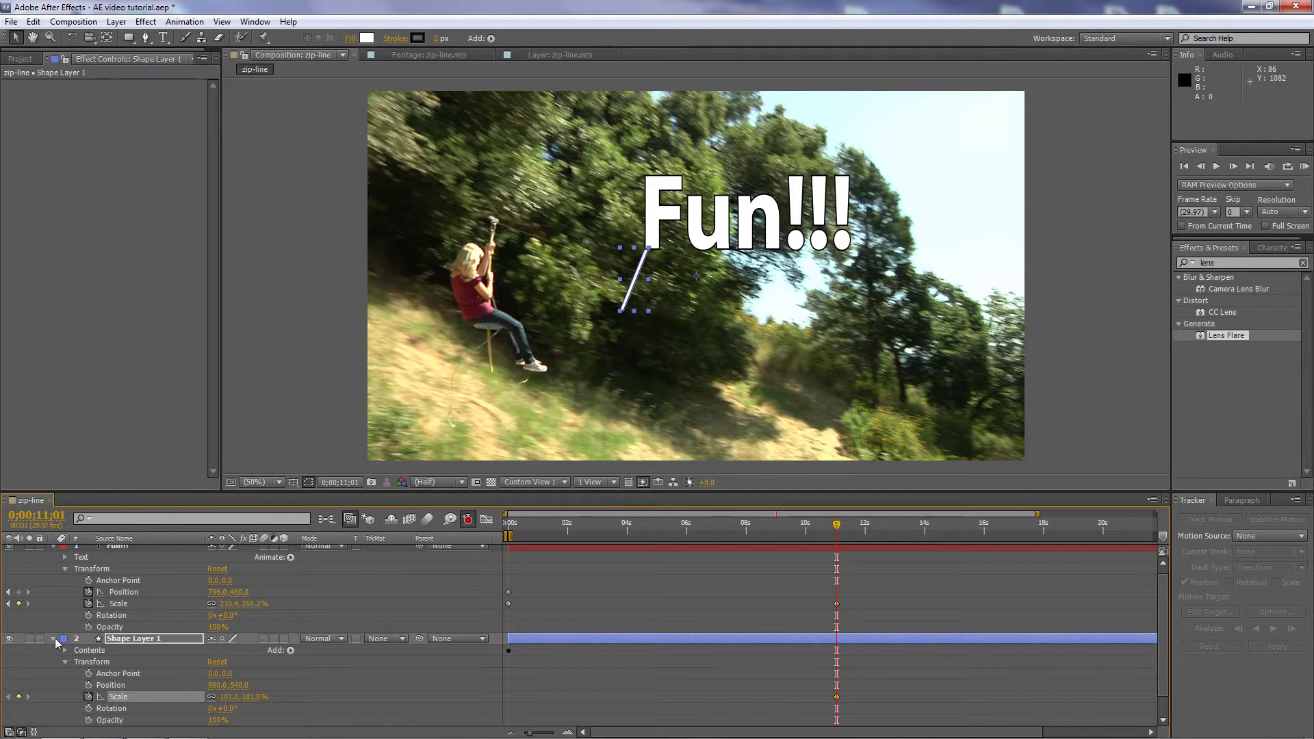
click(54, 640)
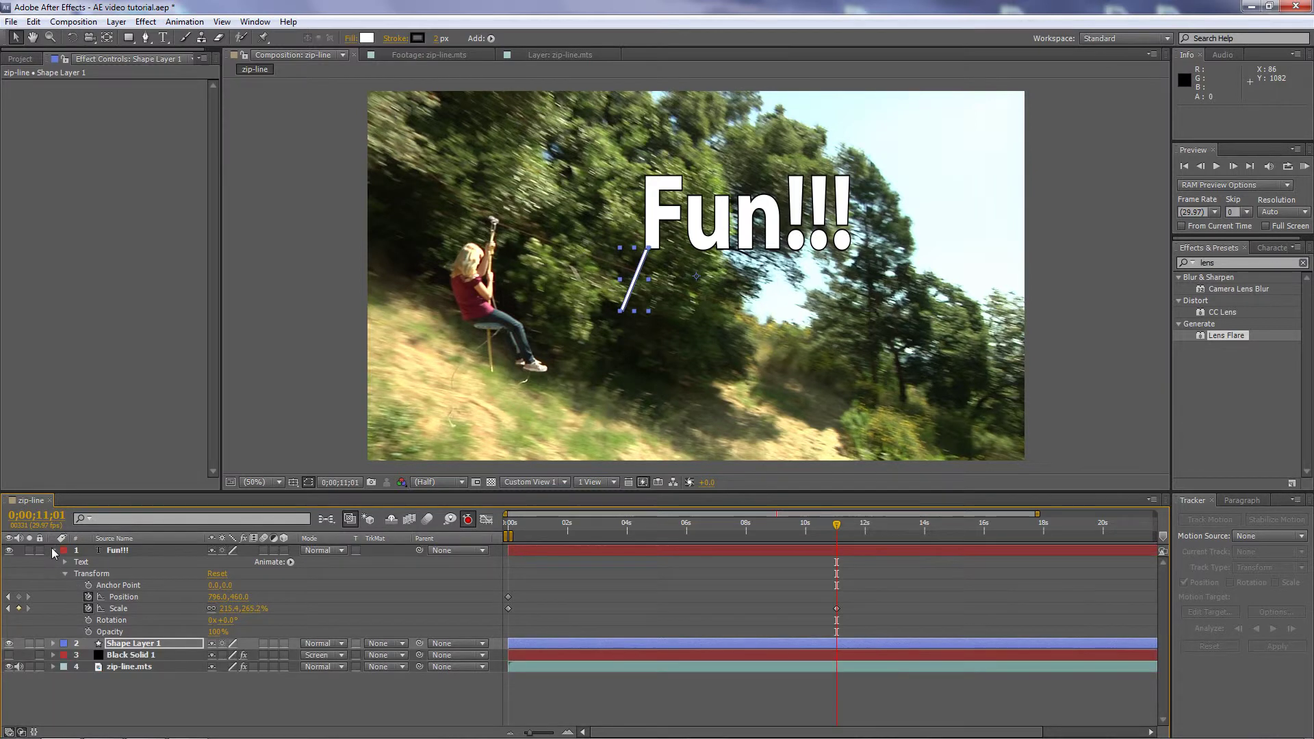
Collapse Fun!!! and add a new Null Object, Null 1, from the timeline's New menu.
click(53, 551)
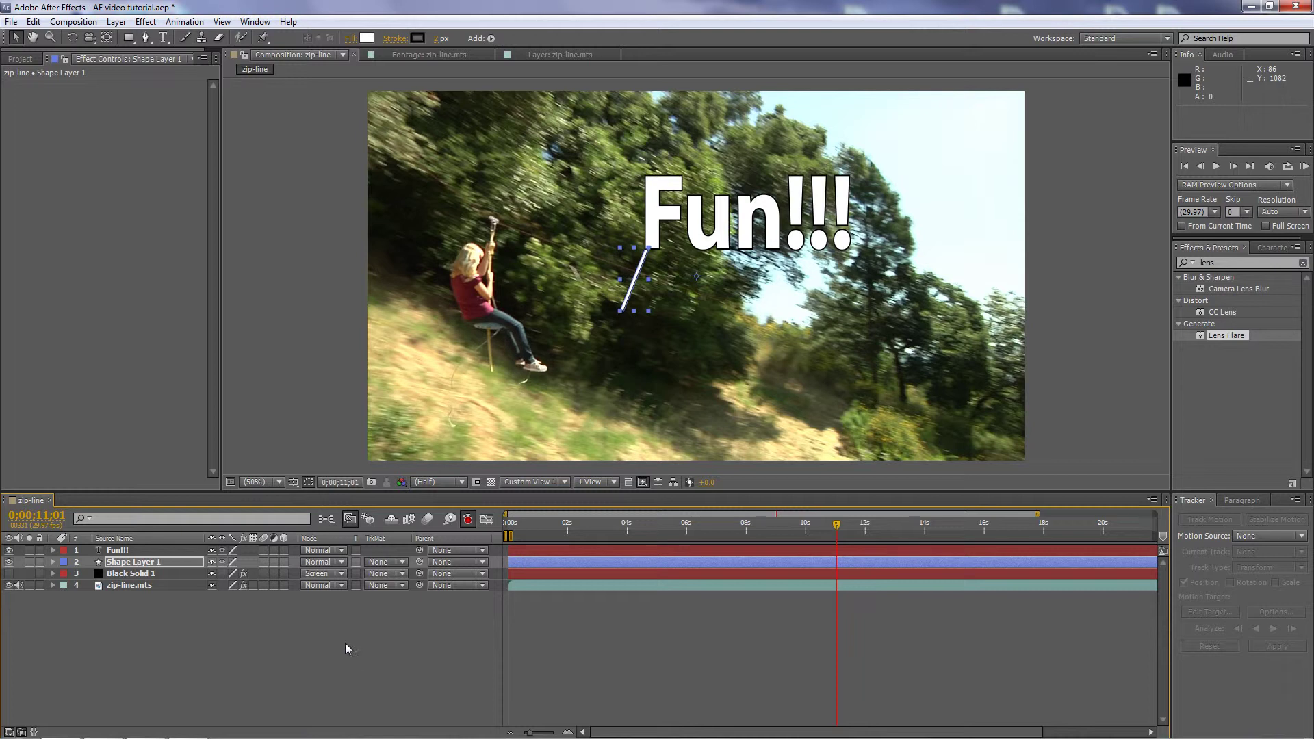
right_click(247, 651)
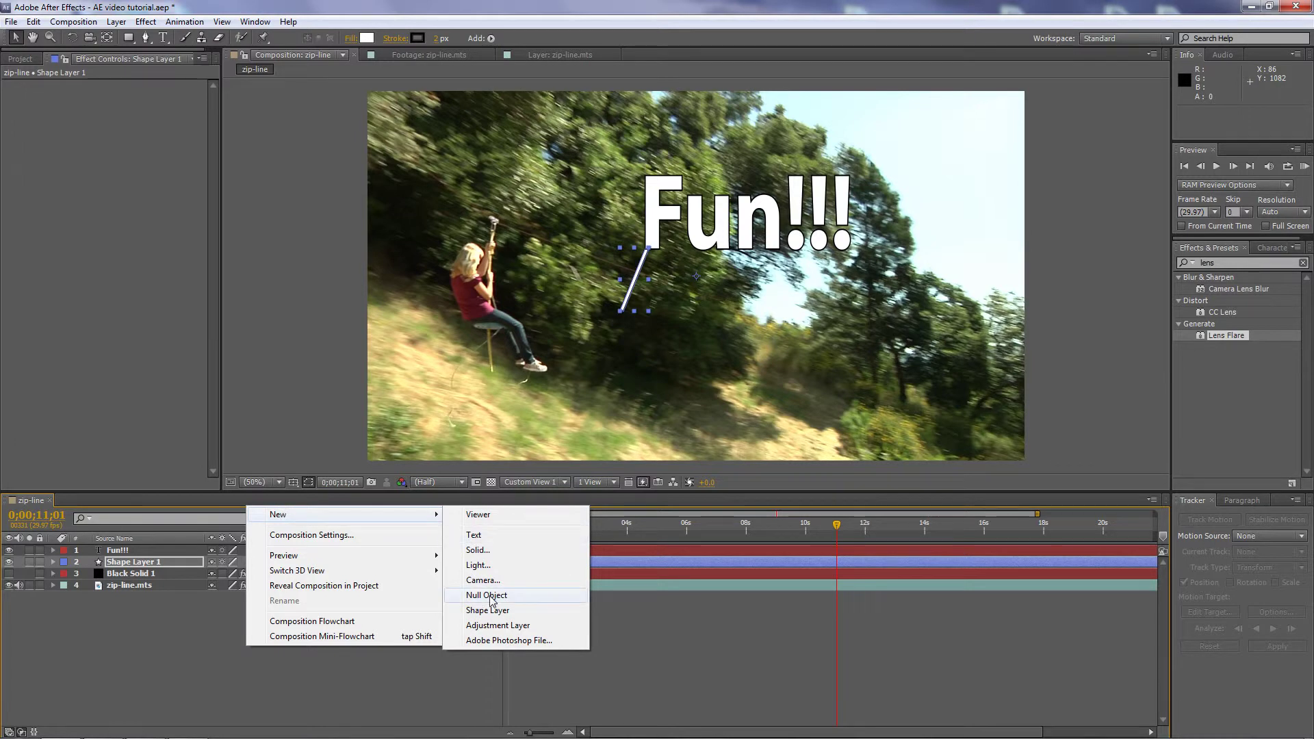
click(238, 658)
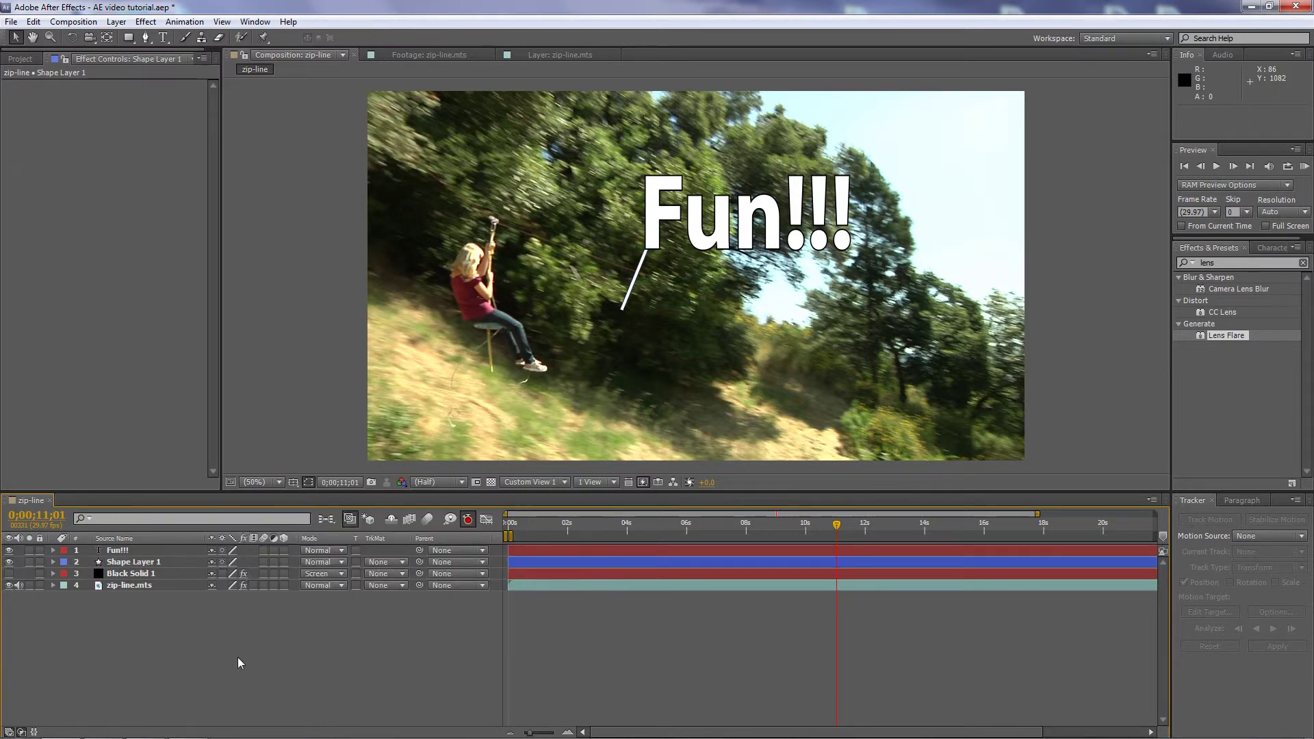
click(116, 21)
mouse_move(134, 40)
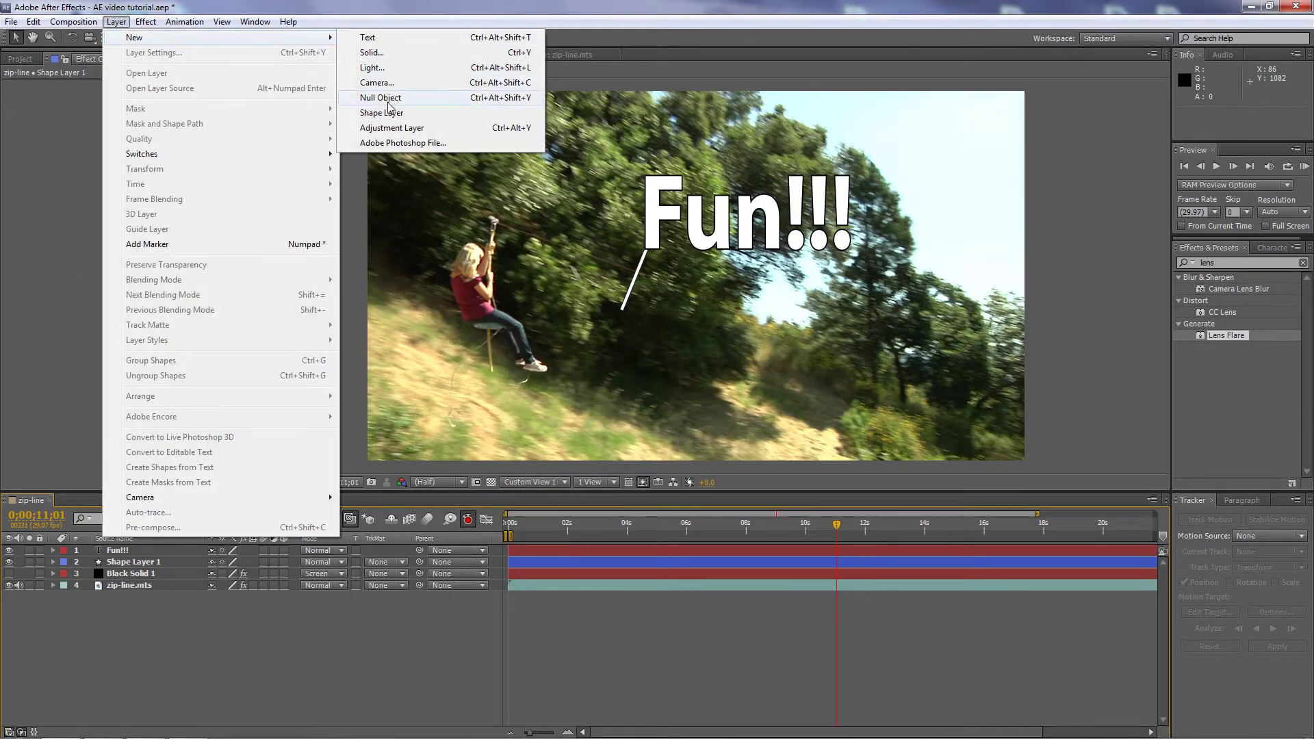
click(230, 666)
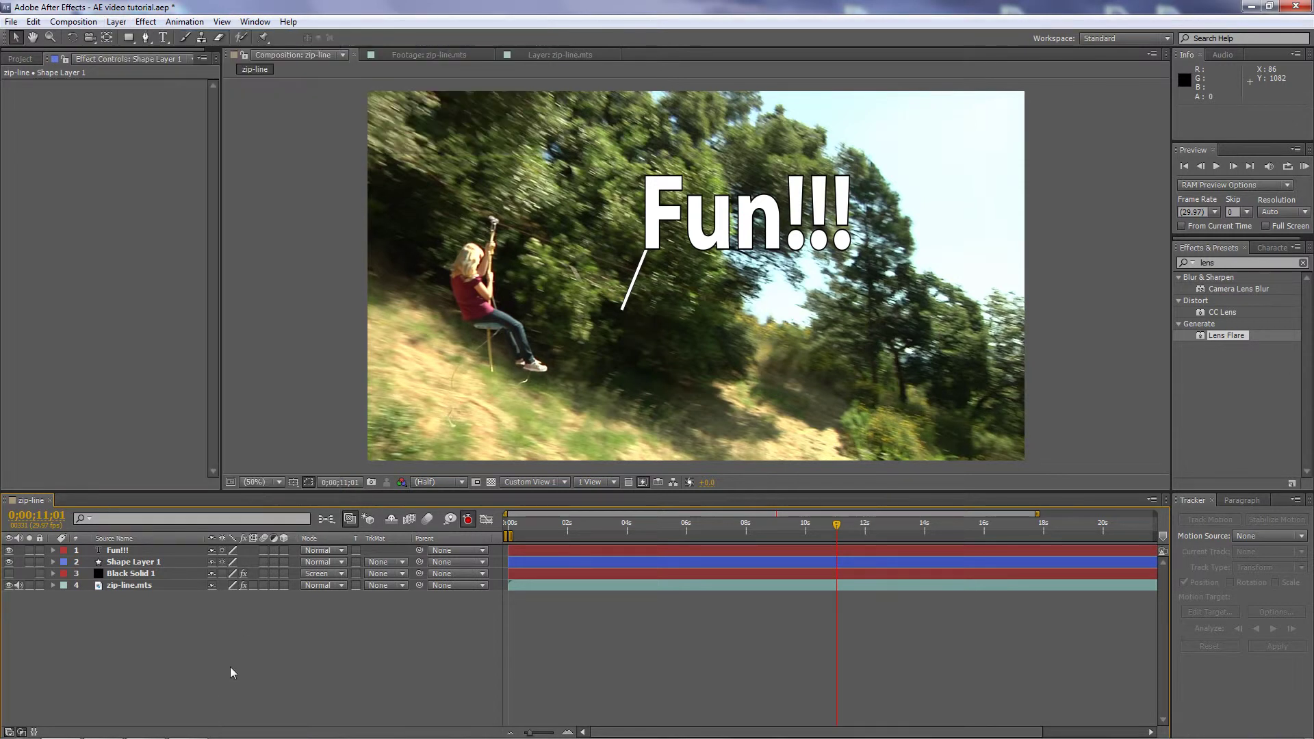
right_click(154, 628)
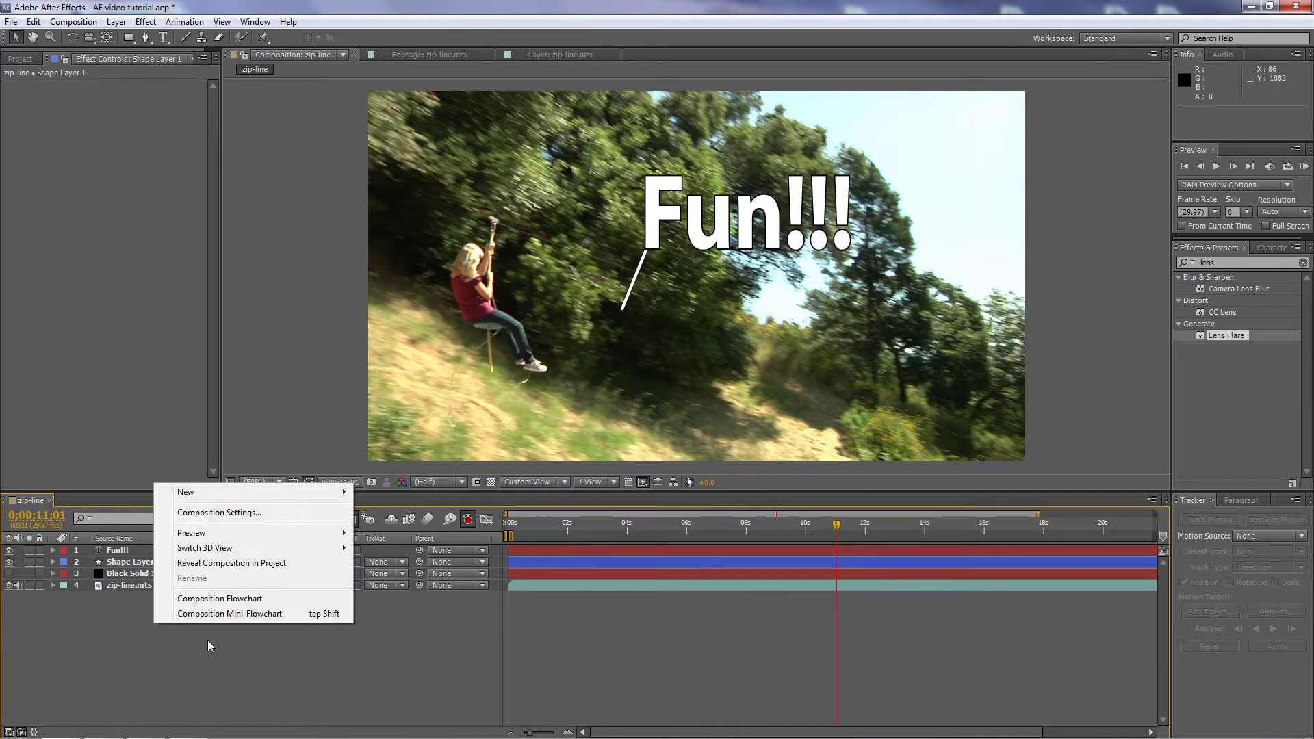
mouse_move(228, 500)
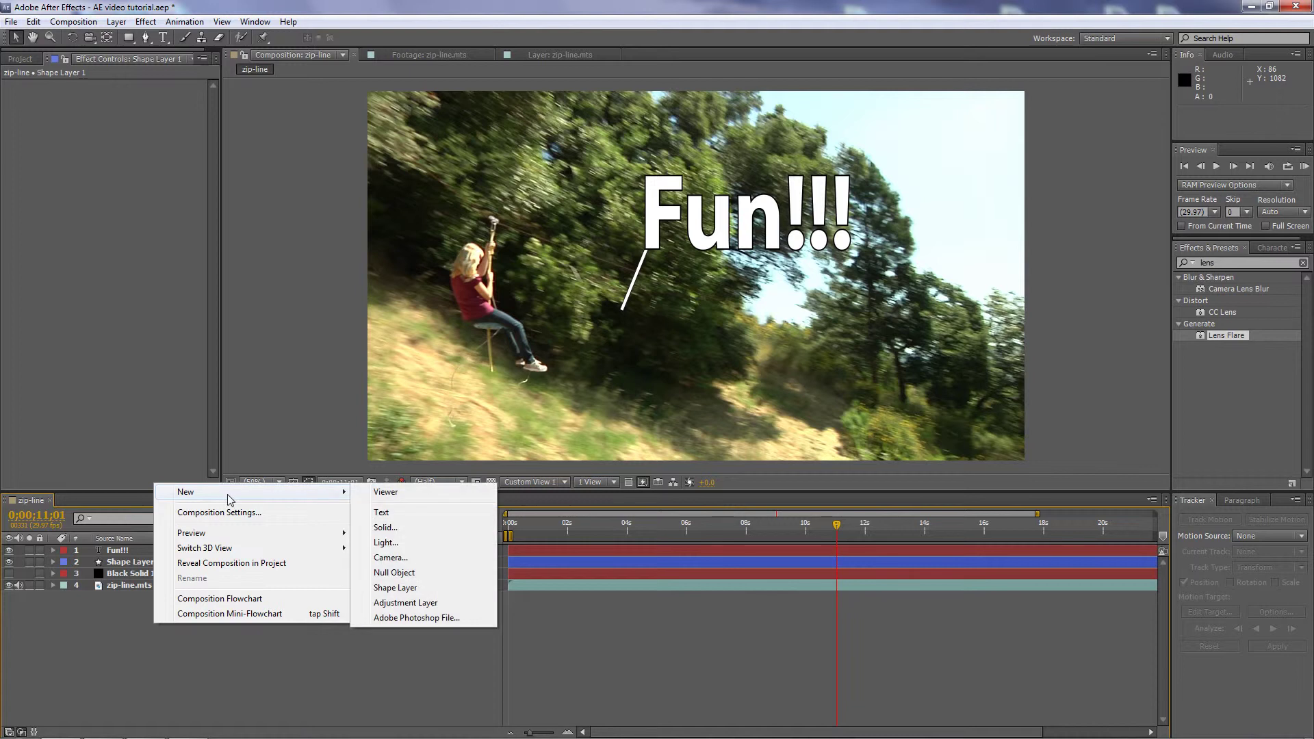
click(427, 575)
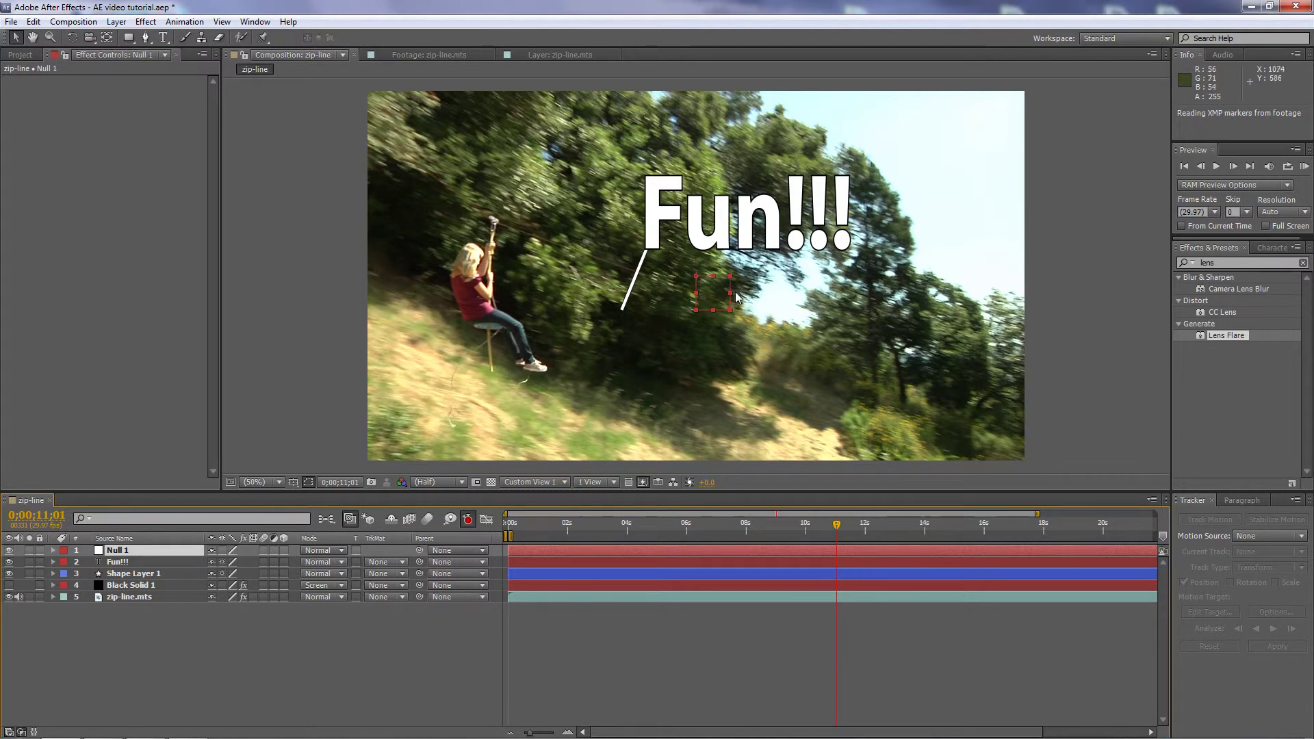
Keyframe Null 1's Position at 746.0, 636.0, the tip of the Fun!!! callout line.
click(9, 550)
click(9, 550)
key(ctrl+z)
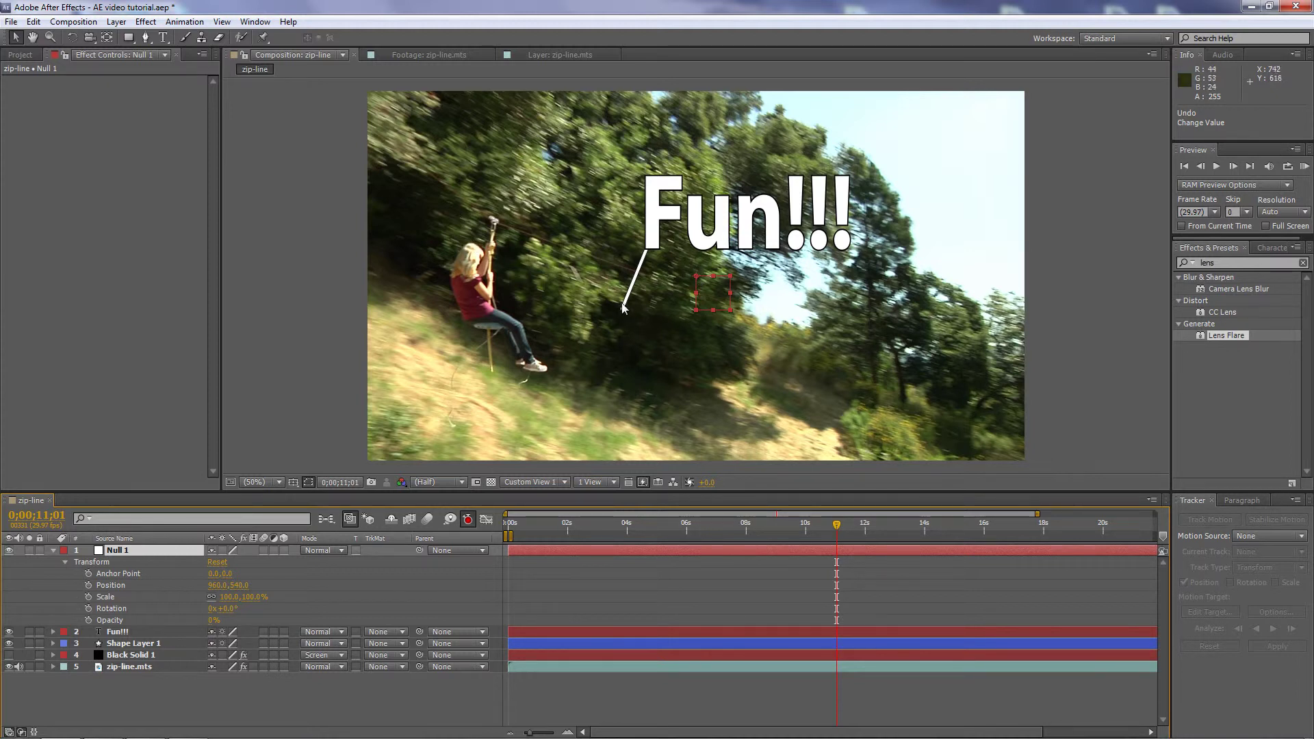
key(alt+shift+p)
drag(699, 279, 627, 312)
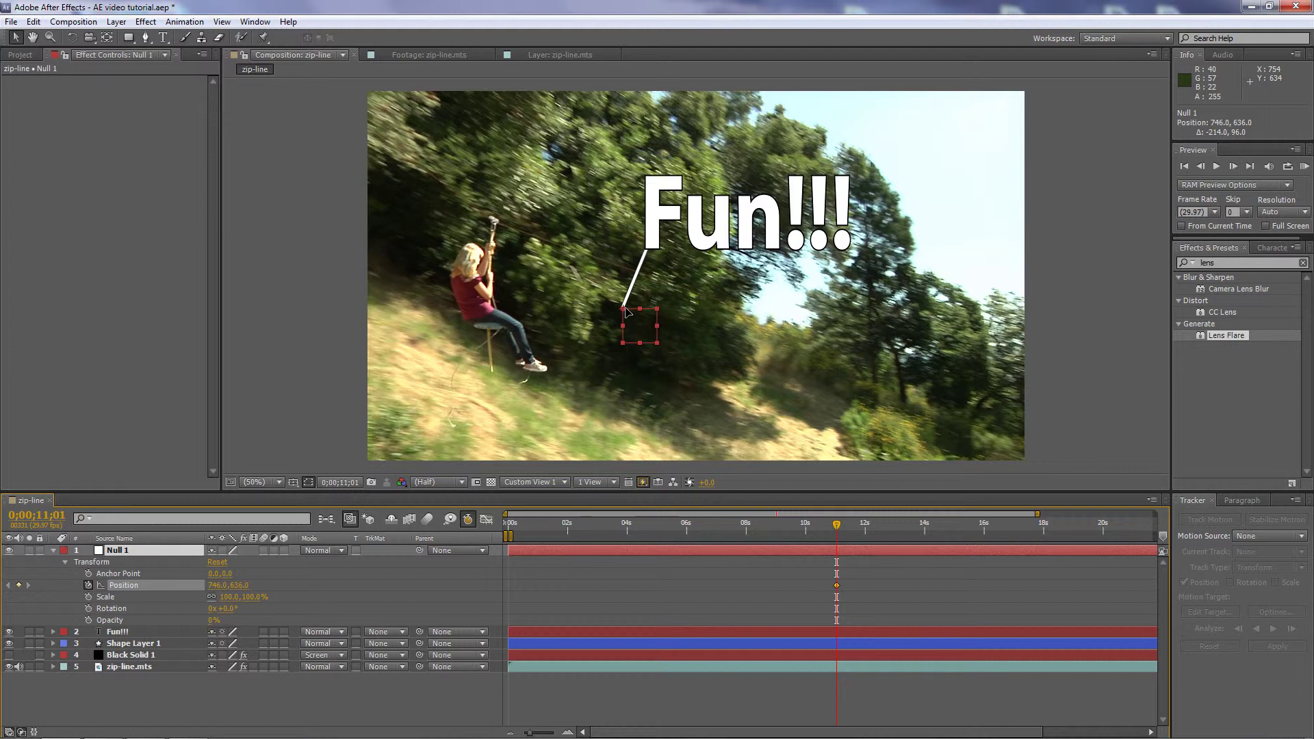
click(467, 519)
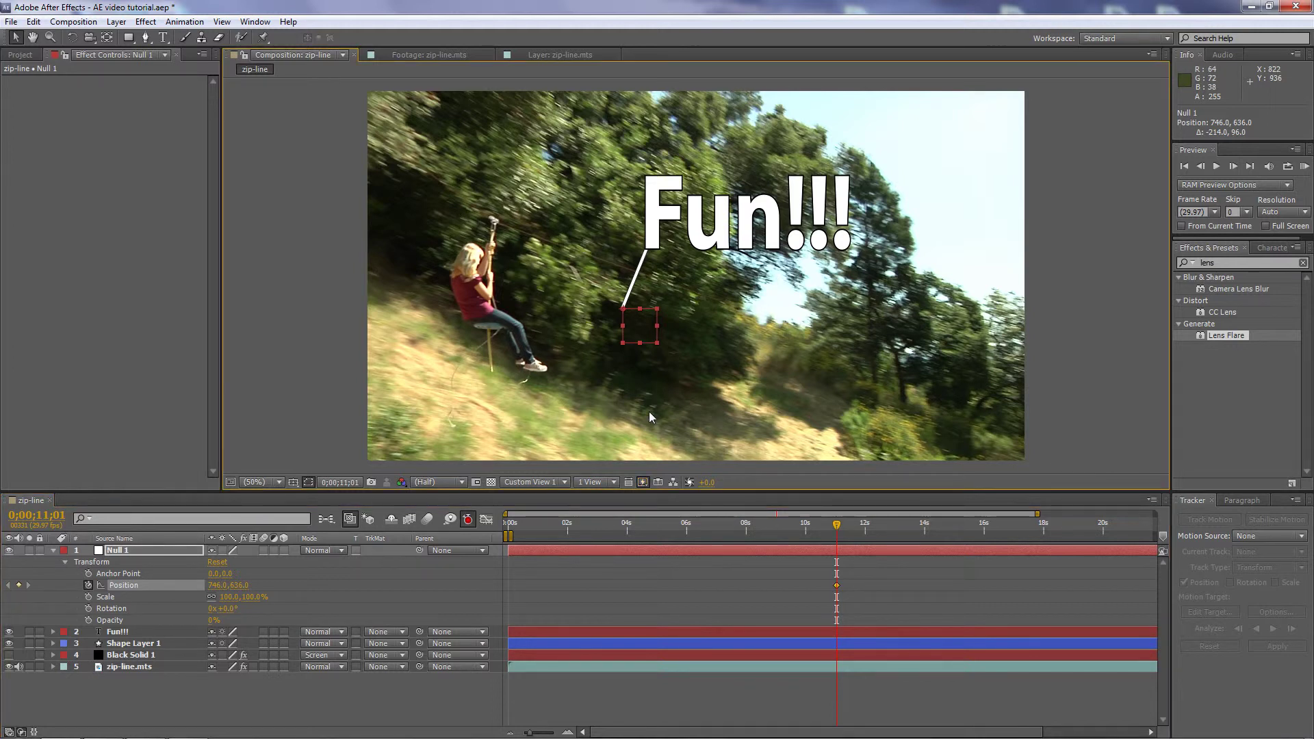
click(55, 551)
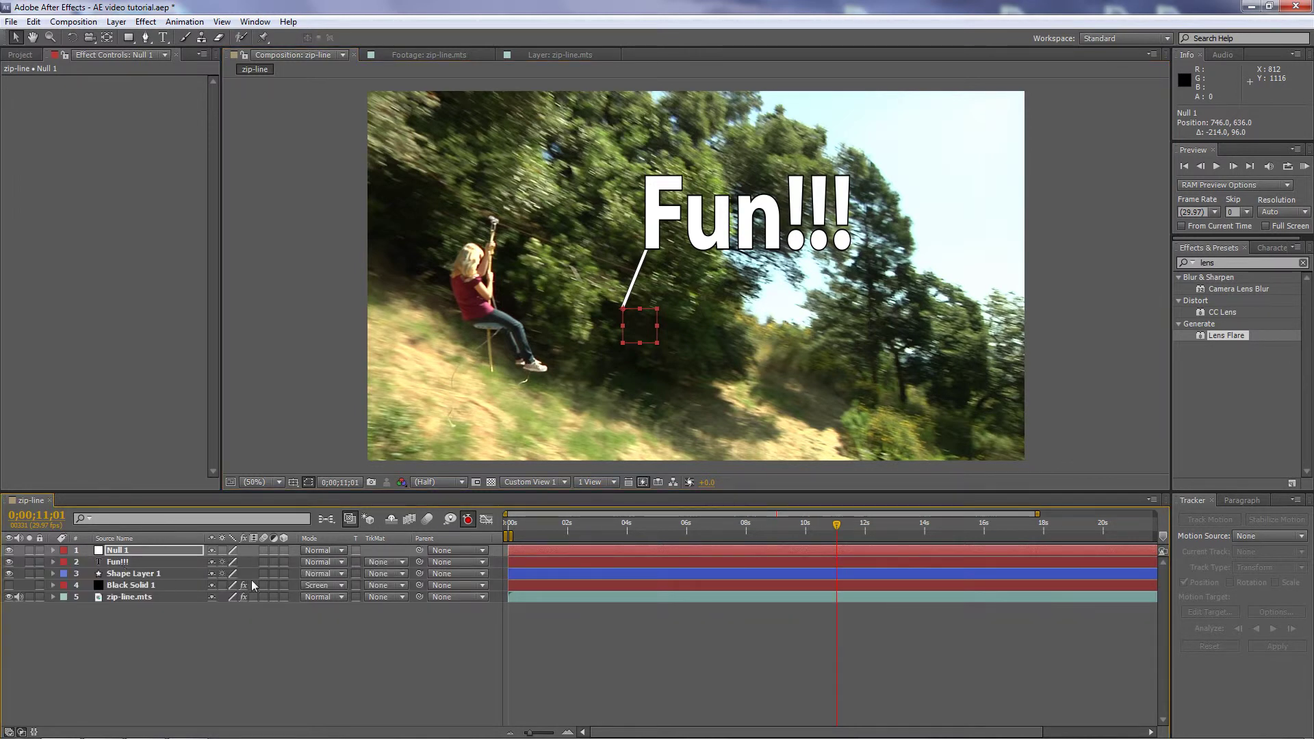
Turn on the Parent column from the timeline column header's Columns menu.
right_click(453, 541)
click(479, 548)
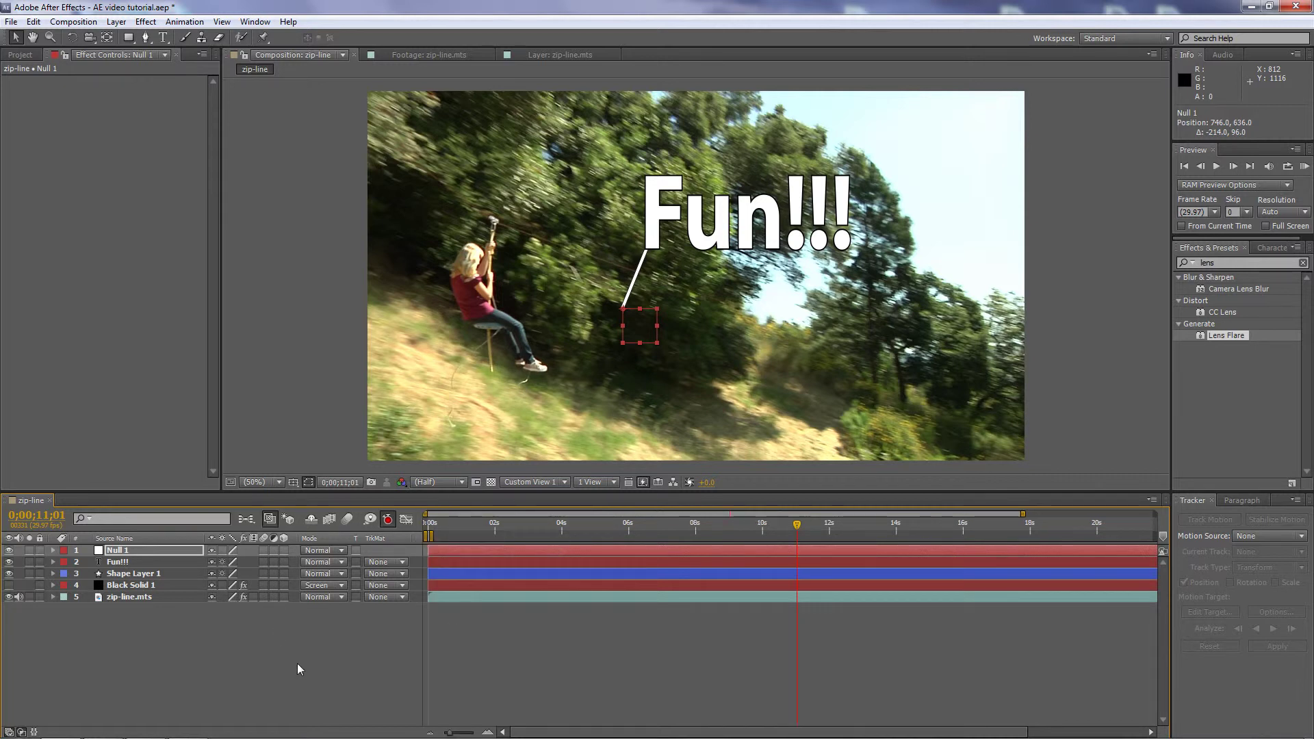
right_click(402, 542)
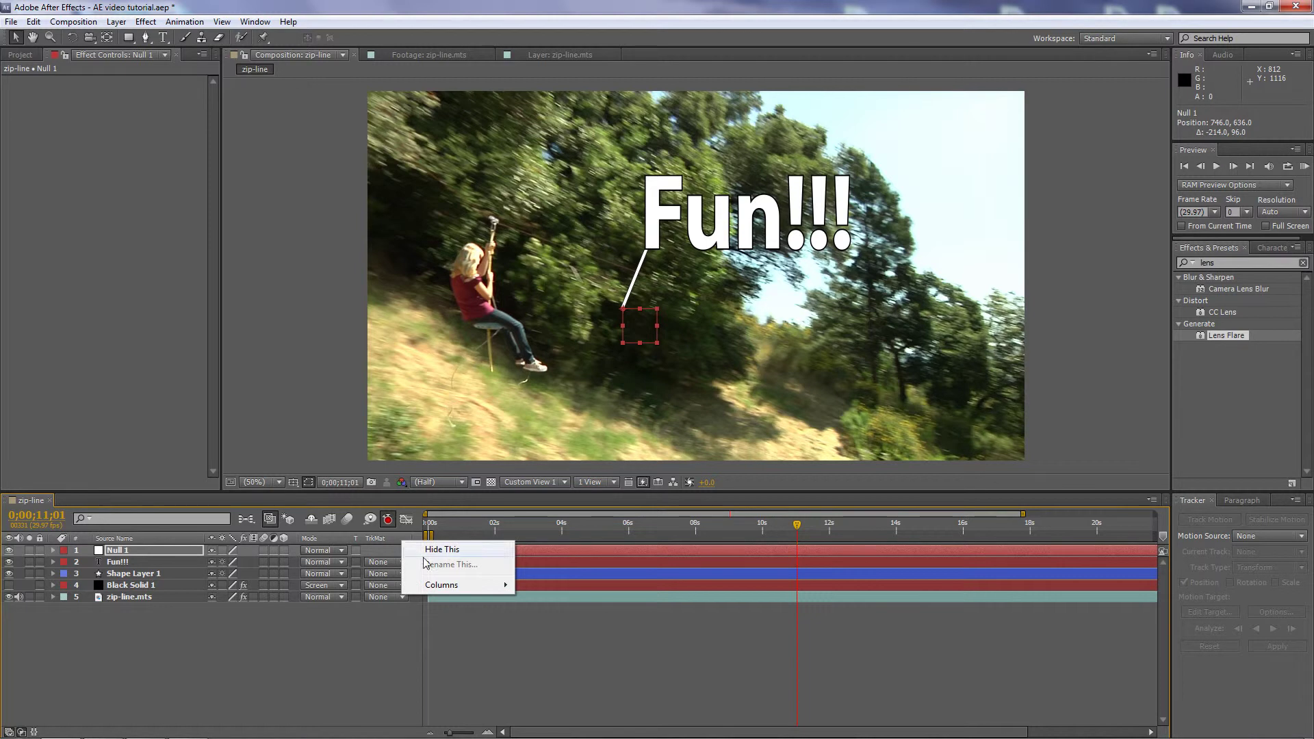
mouse_move(432, 586)
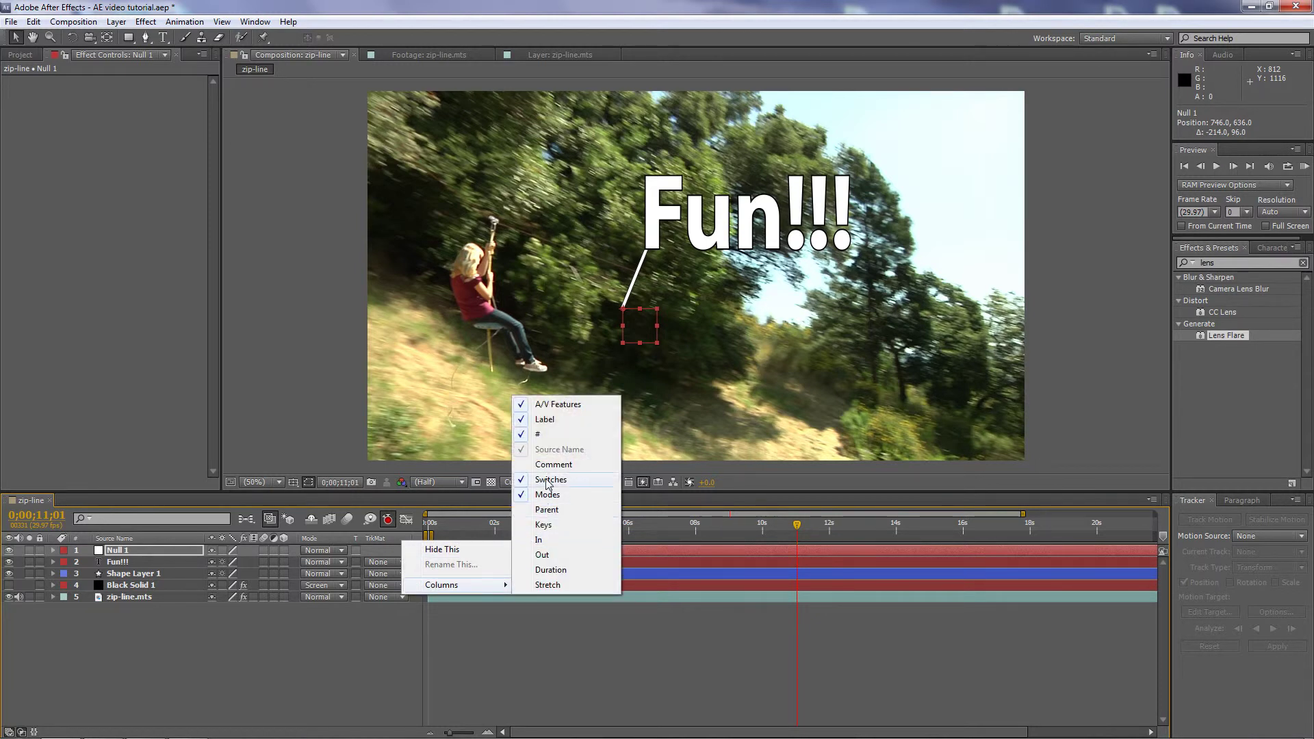
click(548, 510)
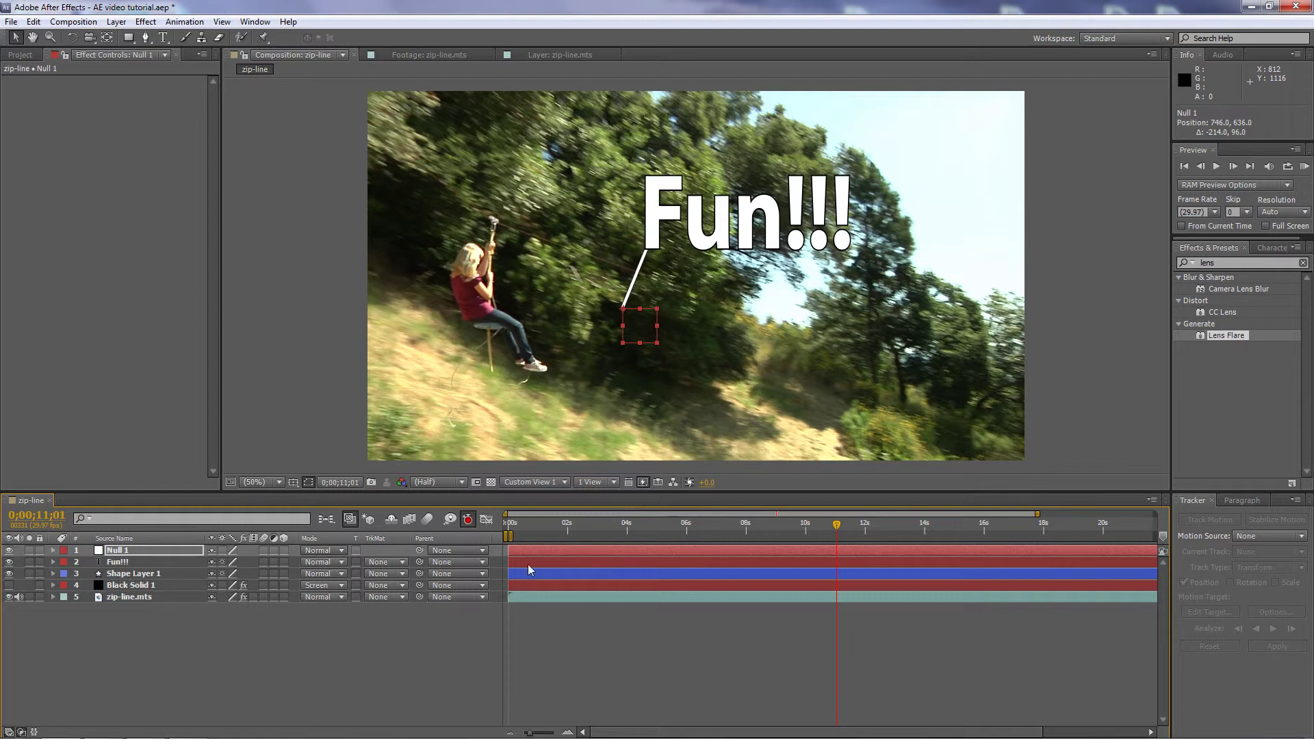
Set the parent of both Fun!!! and Shape Layer 1 to Null 1.
click(483, 562)
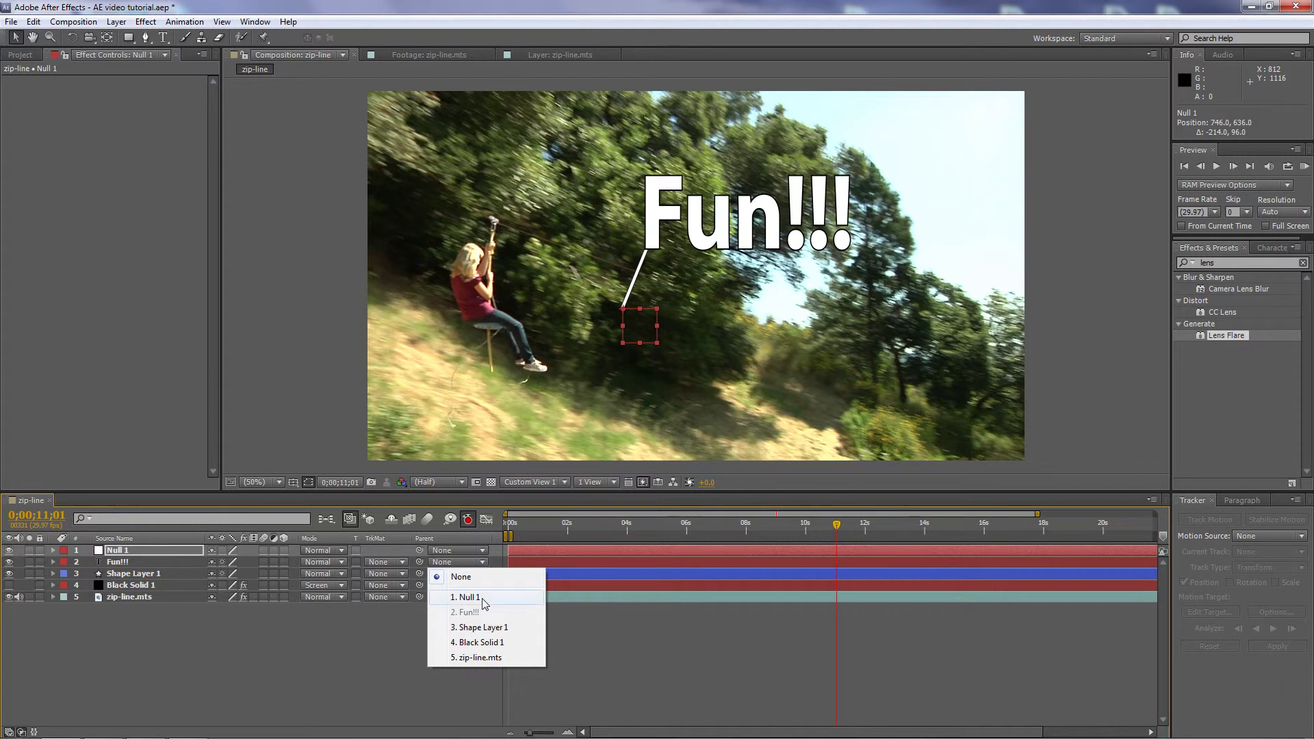
click(470, 597)
click(483, 574)
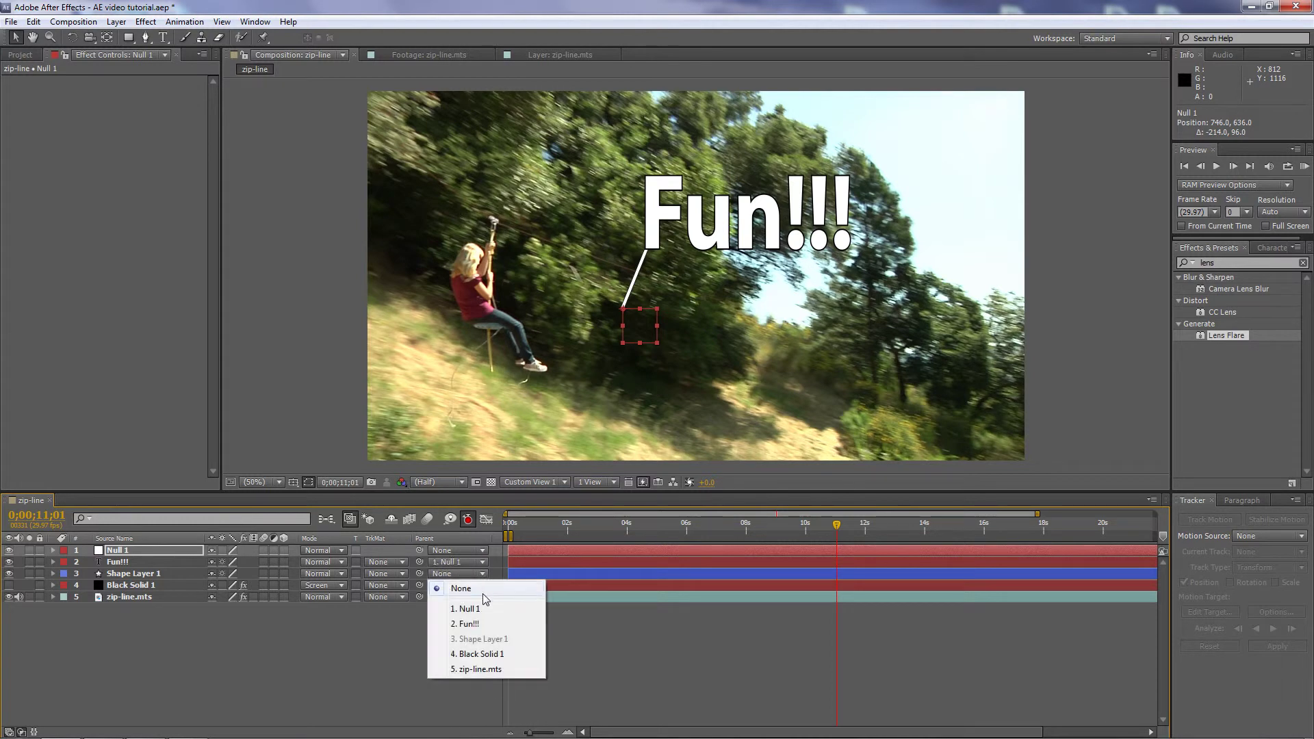
click(480, 610)
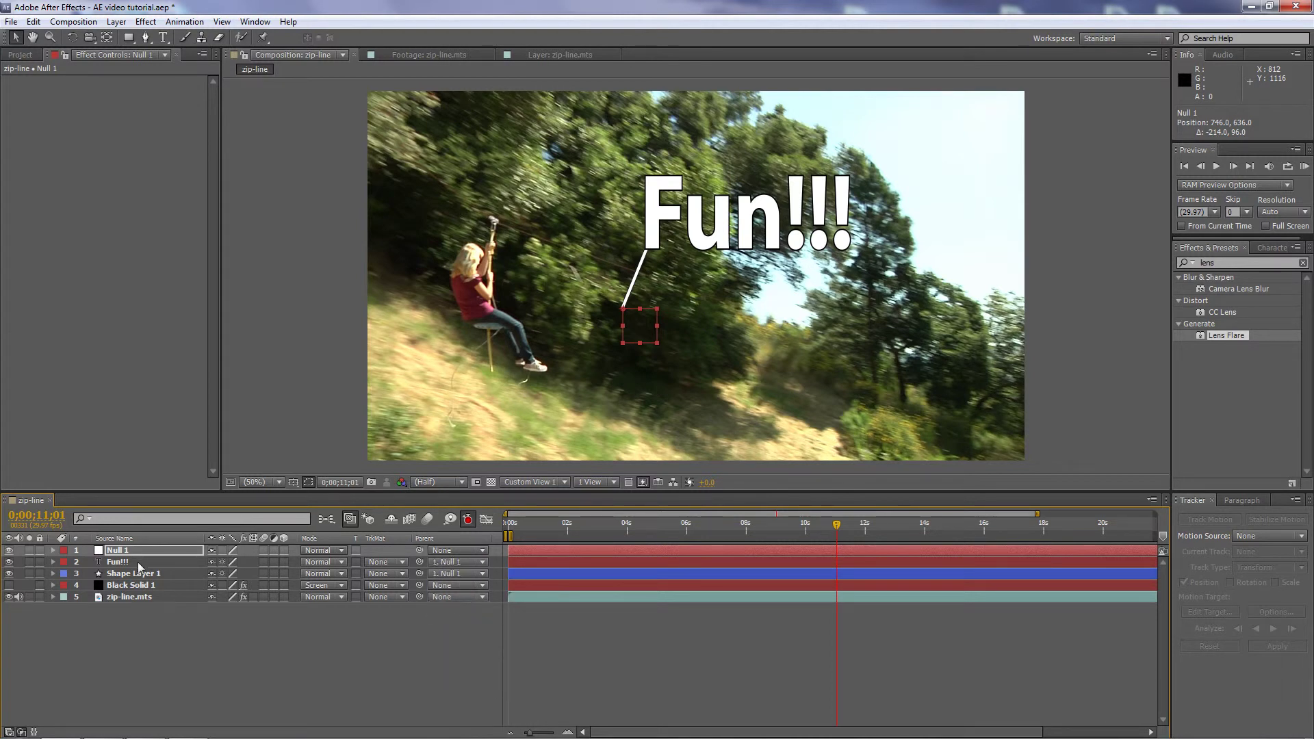
Lower Null 1's Position X slightly to shift the caption and callout left.
click(53, 551)
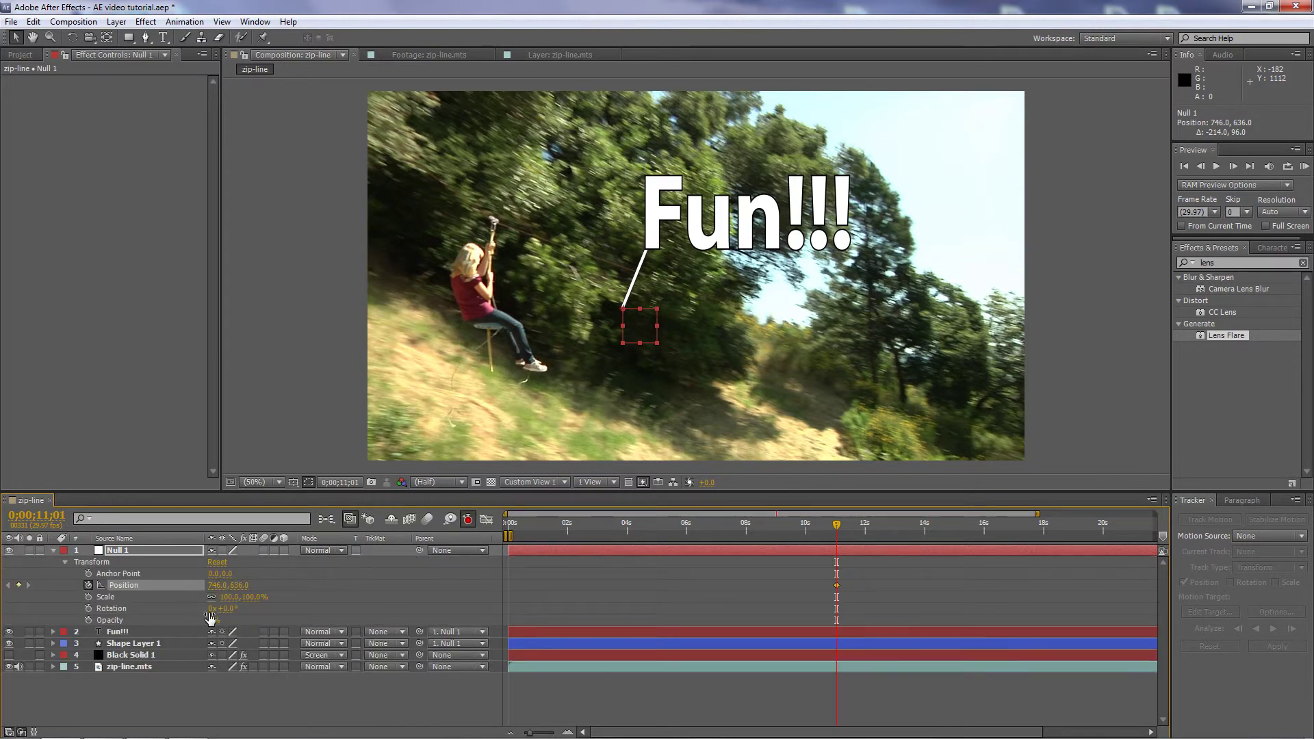
mouse_move(212, 591)
mouse_down()
mouse_move(240, 590)
mouse_move(127, 590)
mouse_move(258, 592)
mouse_move(152, 592)
mouse_move(223, 596)
mouse_move(208, 597)
mouse_up()
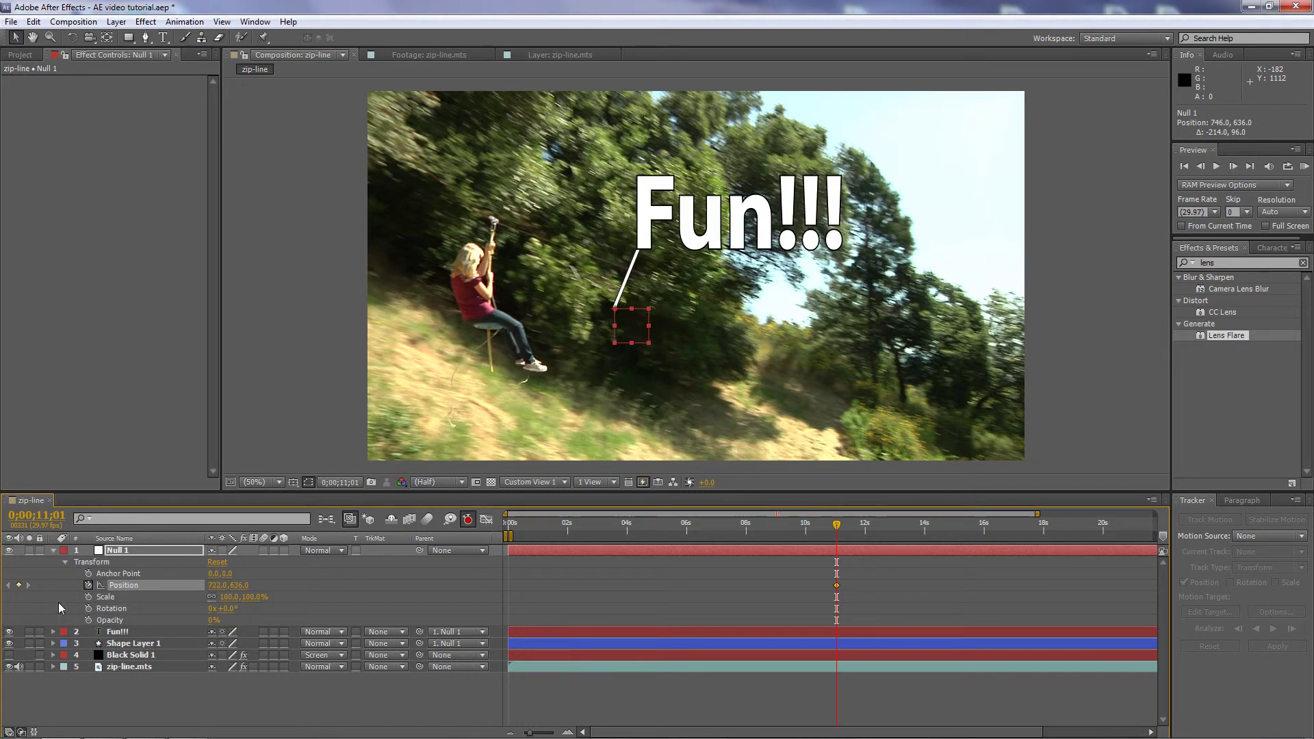
click(54, 550)
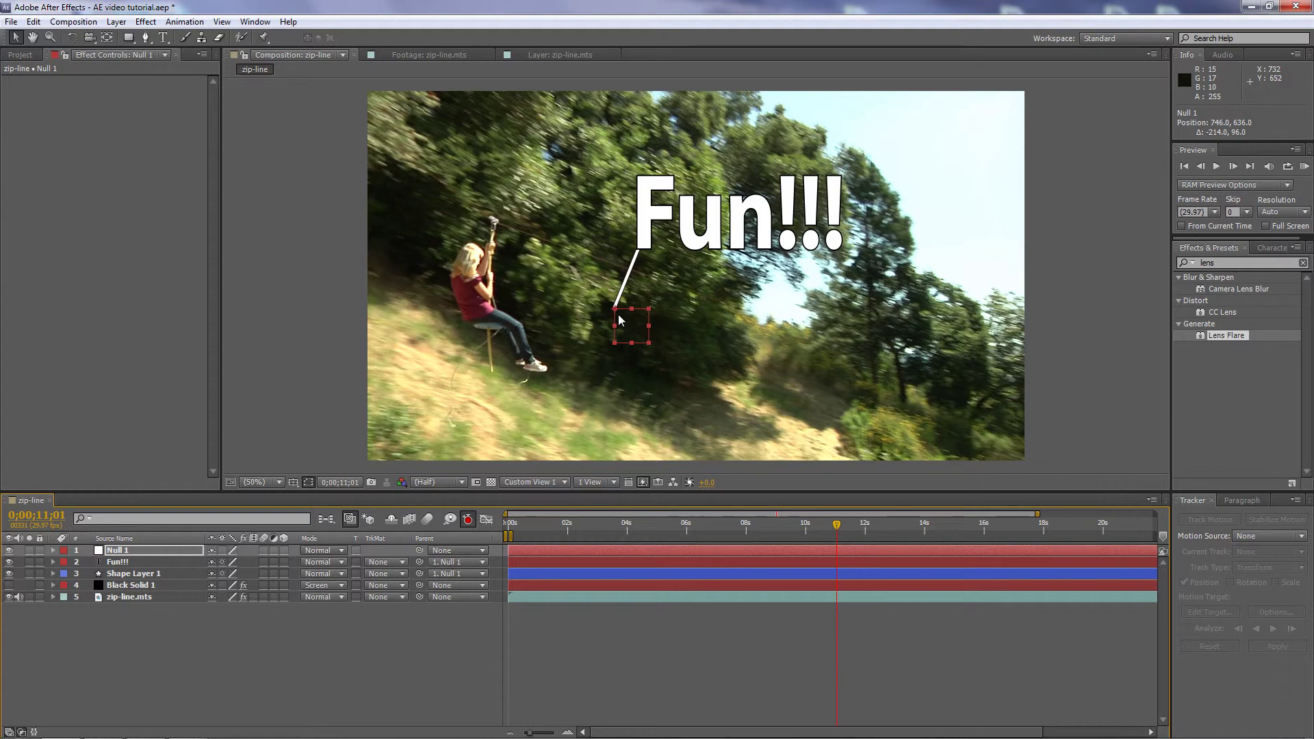
click(1204, 673)
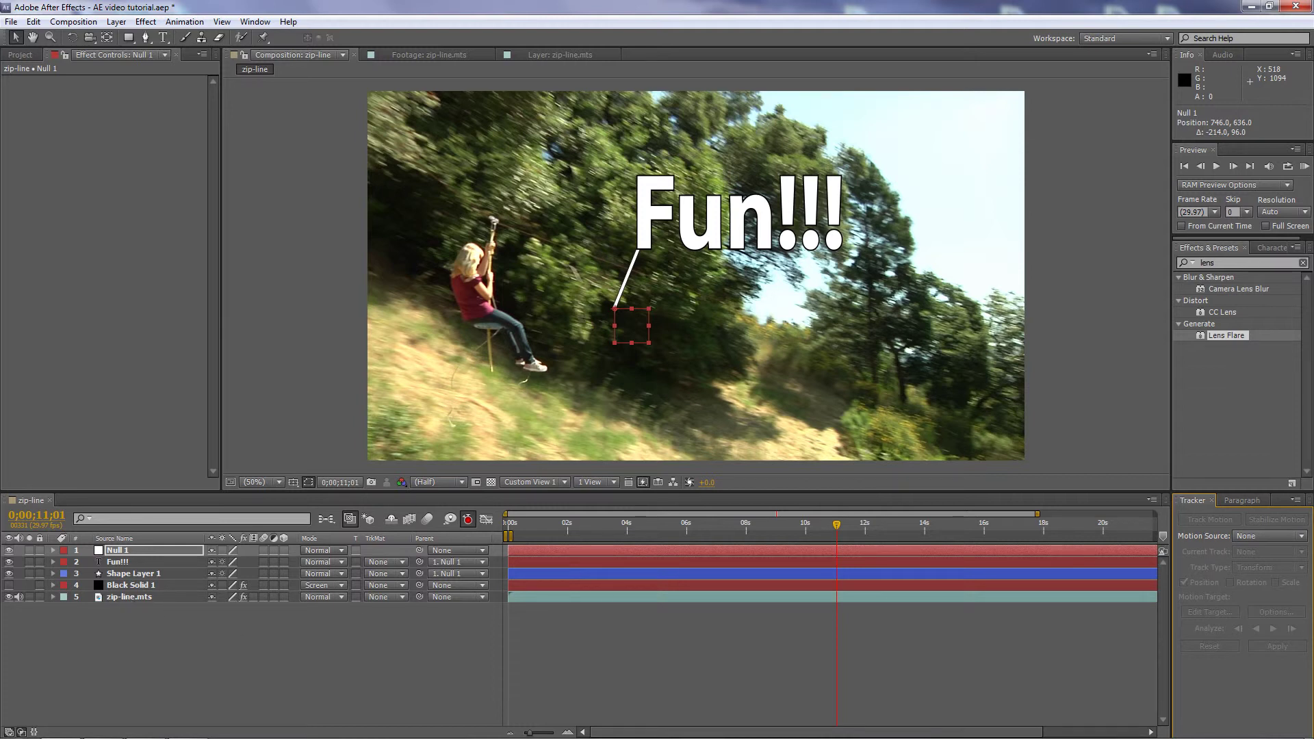
Apply Tracker 1's motion from zip-line.mts to Null 1 in X and Y.
click(1299, 536)
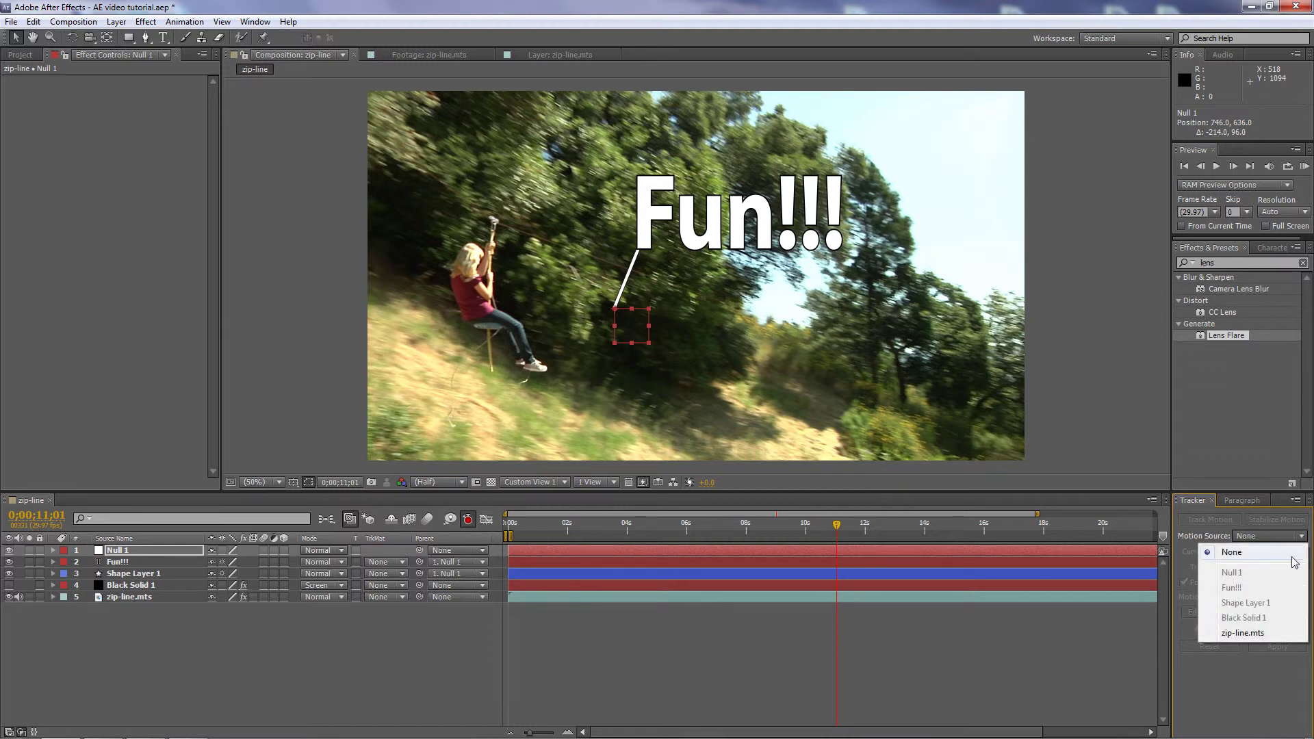
click(1243, 633)
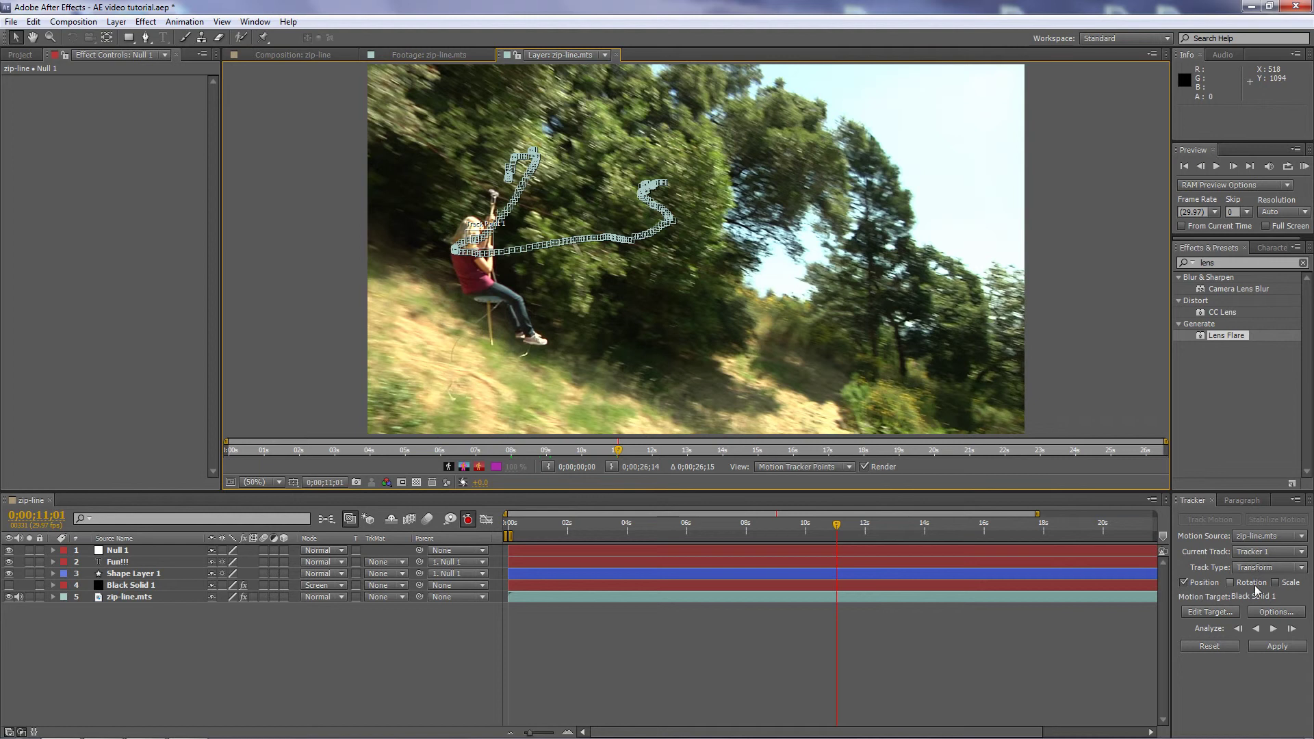
click(1194, 612)
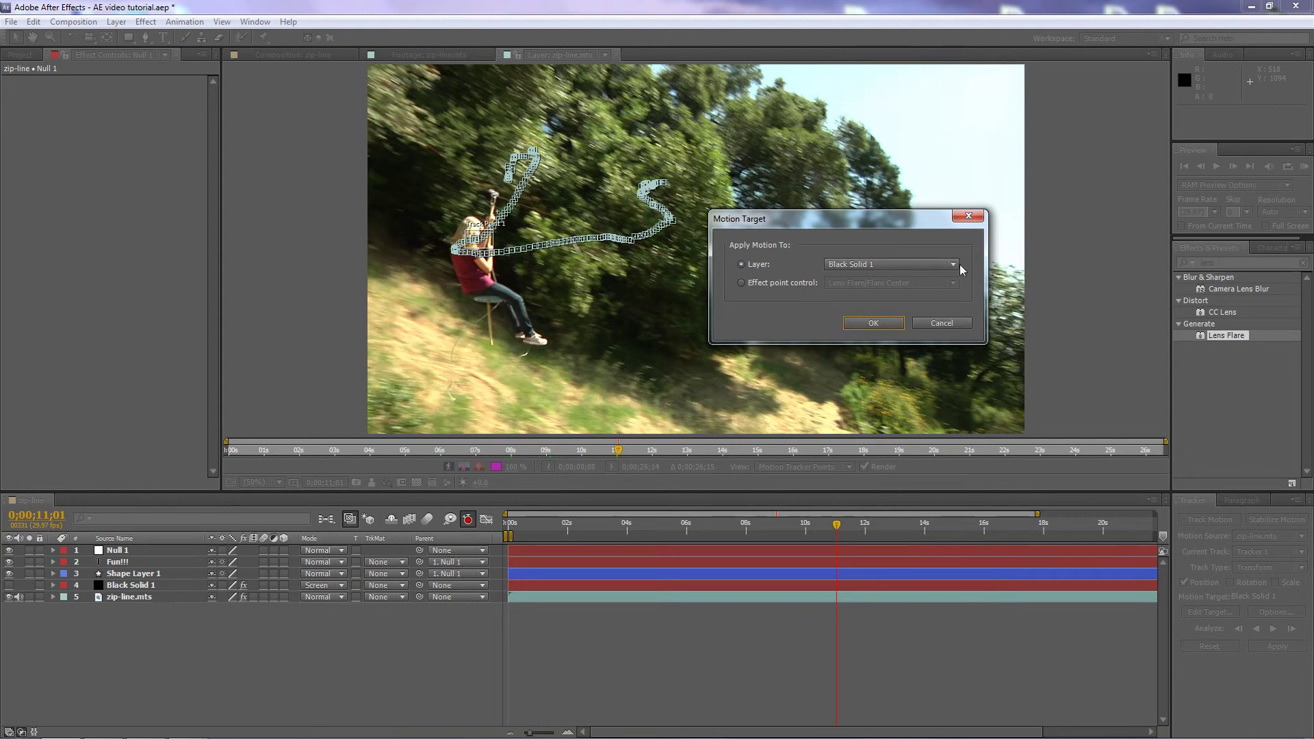
click(880, 265)
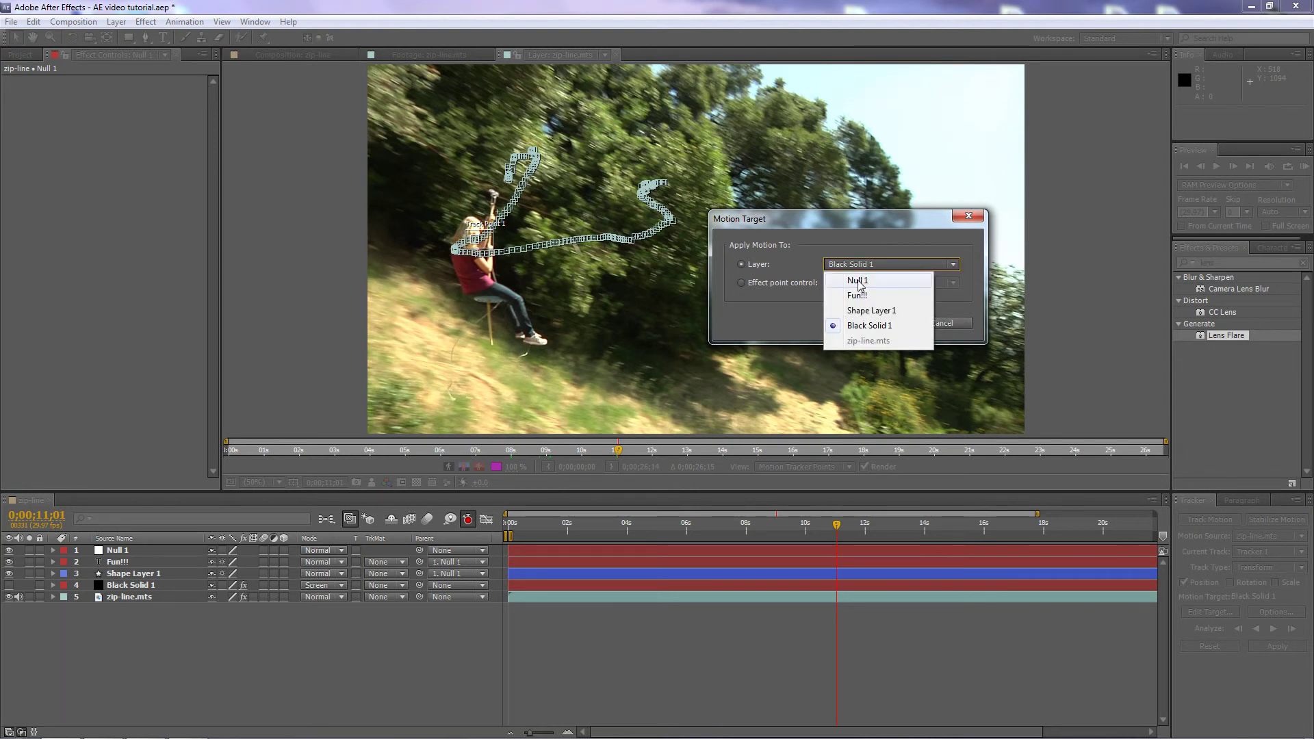
click(858, 282)
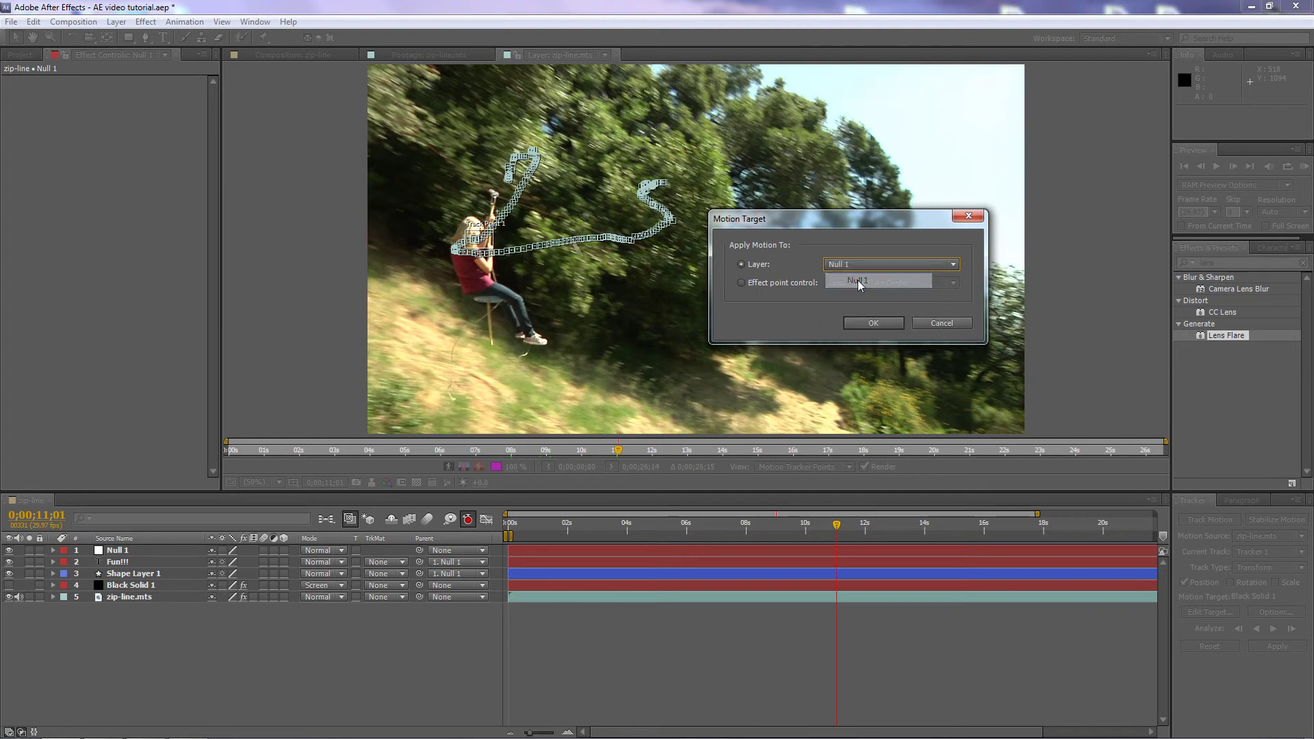
click(874, 323)
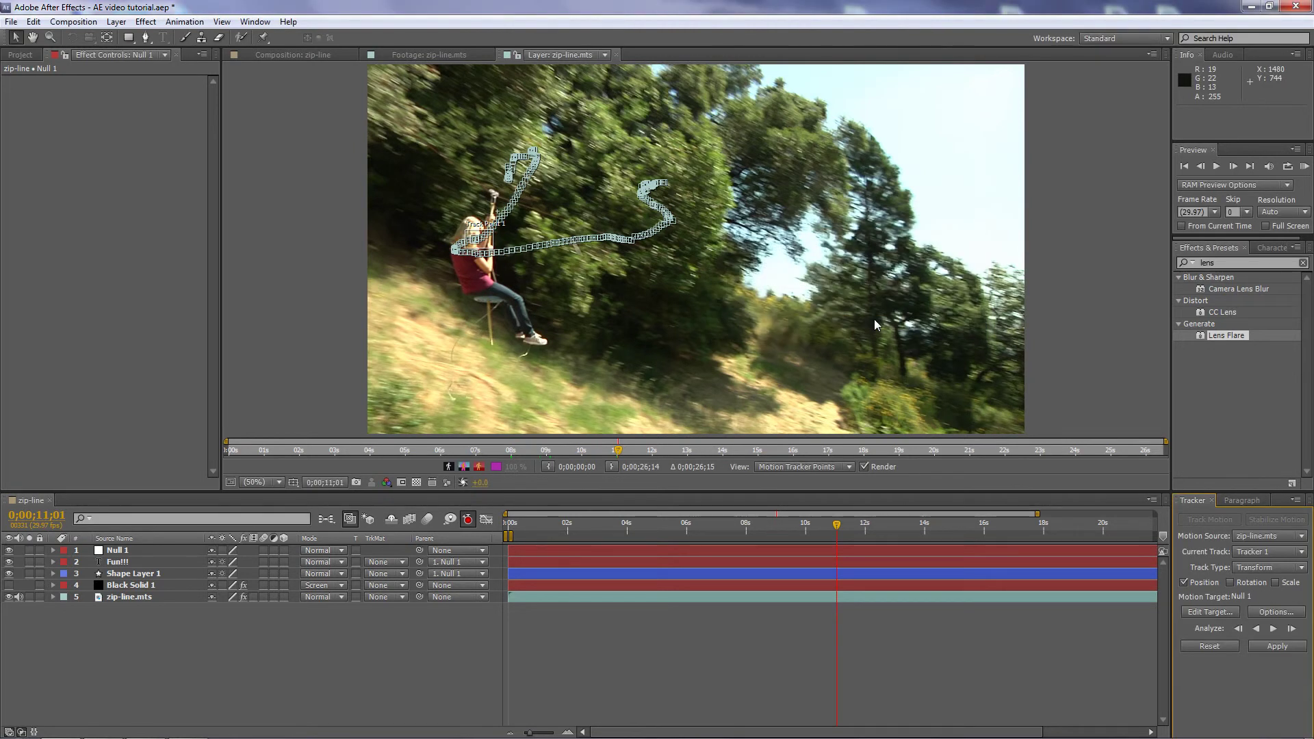
click(1275, 648)
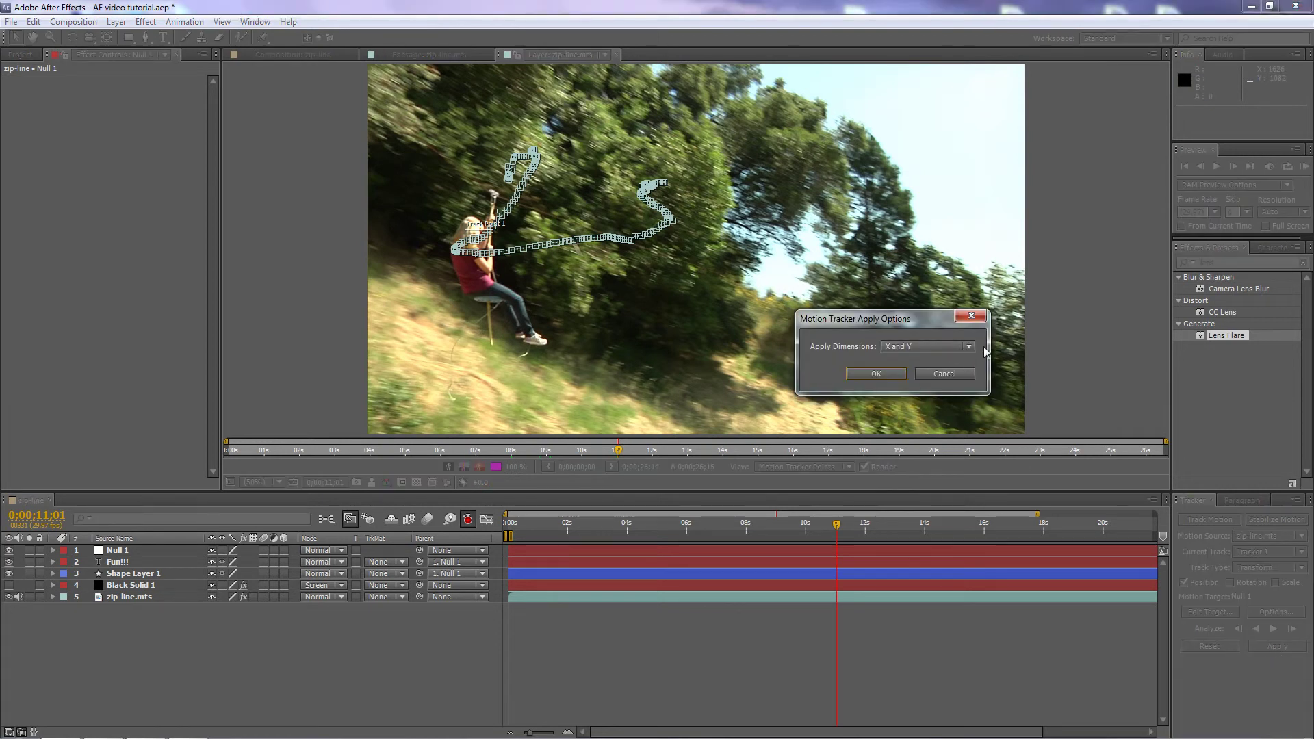
click(872, 376)
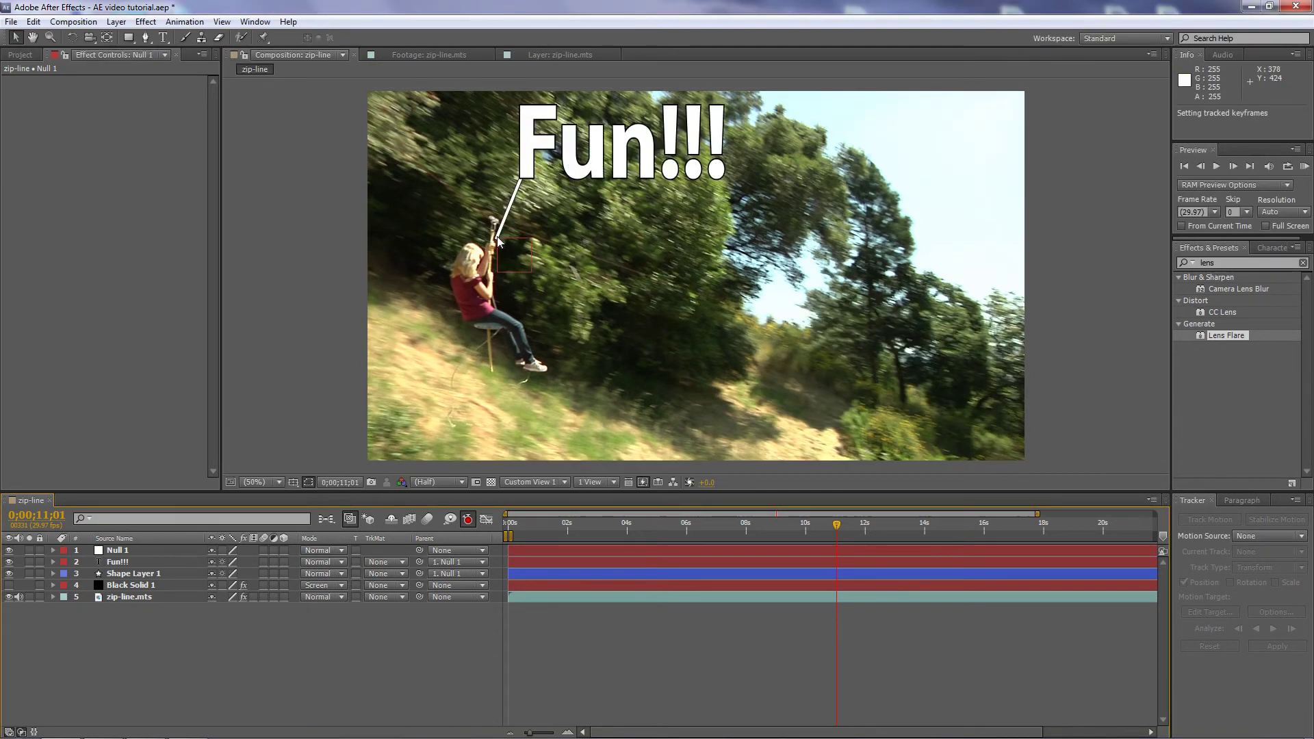
Offset Null 1's anchor point so the Fun!!! callout sits beside the rider's head.
mouse_move(839, 528)
mouse_down()
mouse_move(787, 528)
mouse_move(909, 534)
mouse_move(810, 529)
mouse_move(873, 528)
mouse_move(818, 532)
mouse_move(855, 535)
mouse_up()
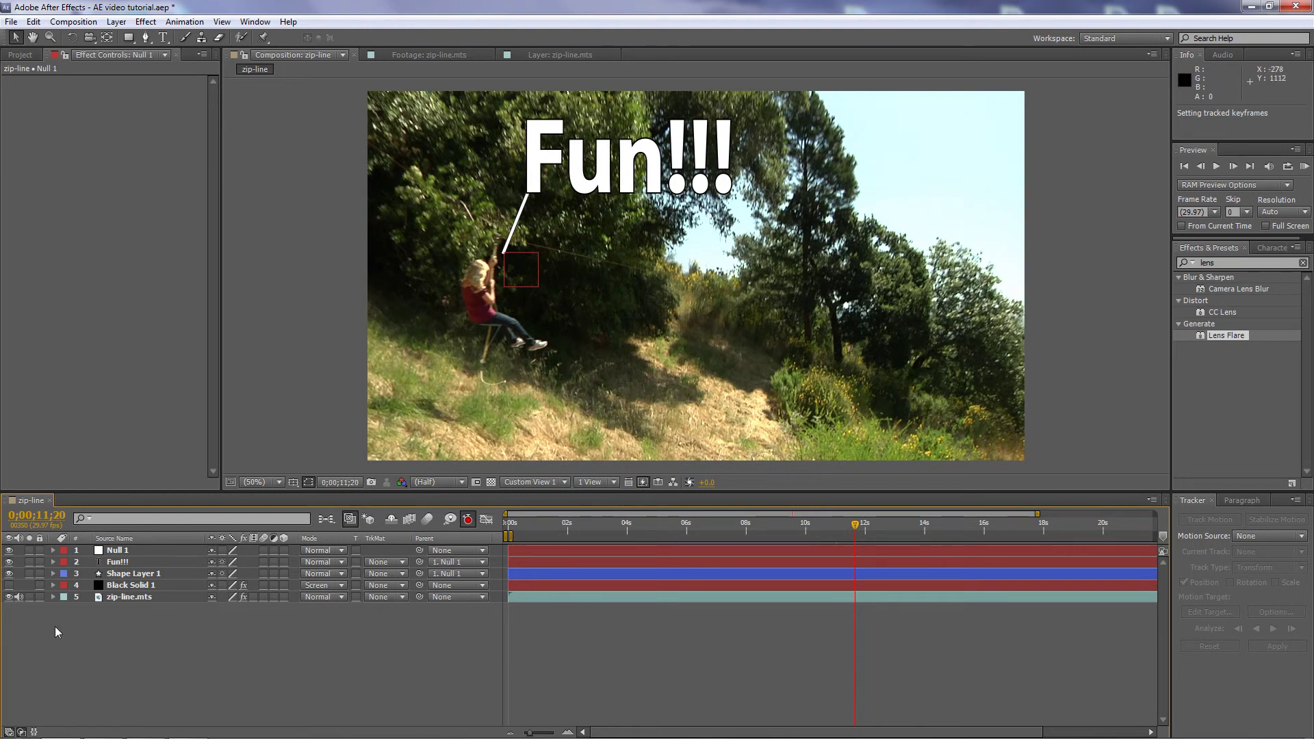
click(53, 549)
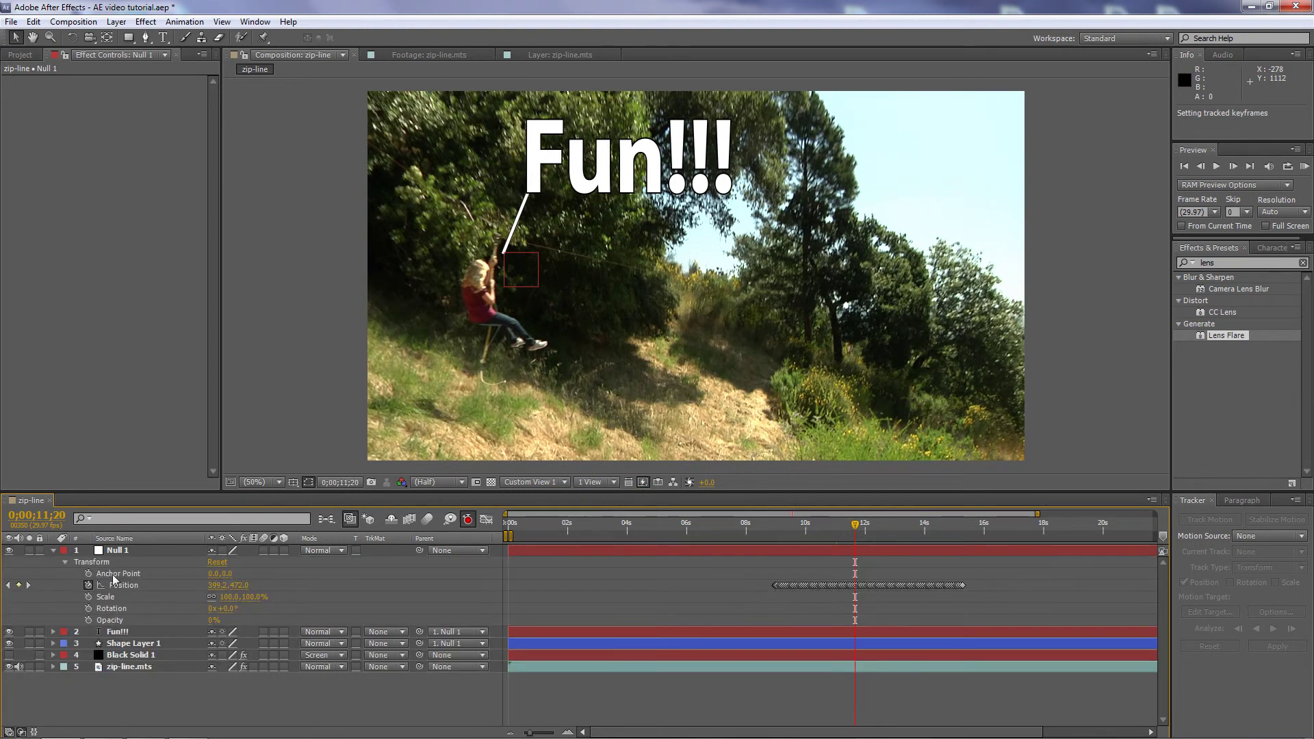
mouse_move(211, 575)
mouse_down()
mouse_move(246, 580)
mouse_move(204, 587)
mouse_up()
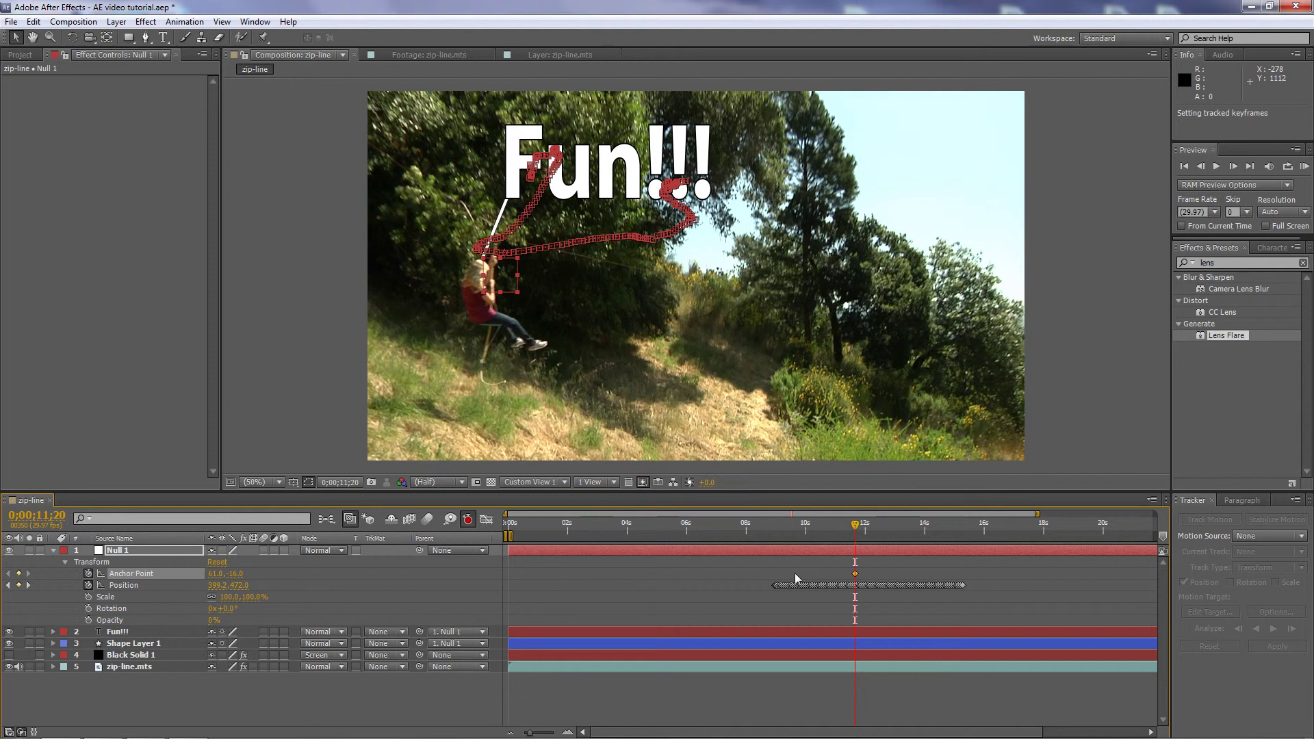
drag(855, 526, 810, 535)
Keyframe Null 1's Scale at three moments, shrinking, enlarging, then shrinking the callout to 48.0%.
key(alt+shift+s)
drag(233, 597, 197, 601)
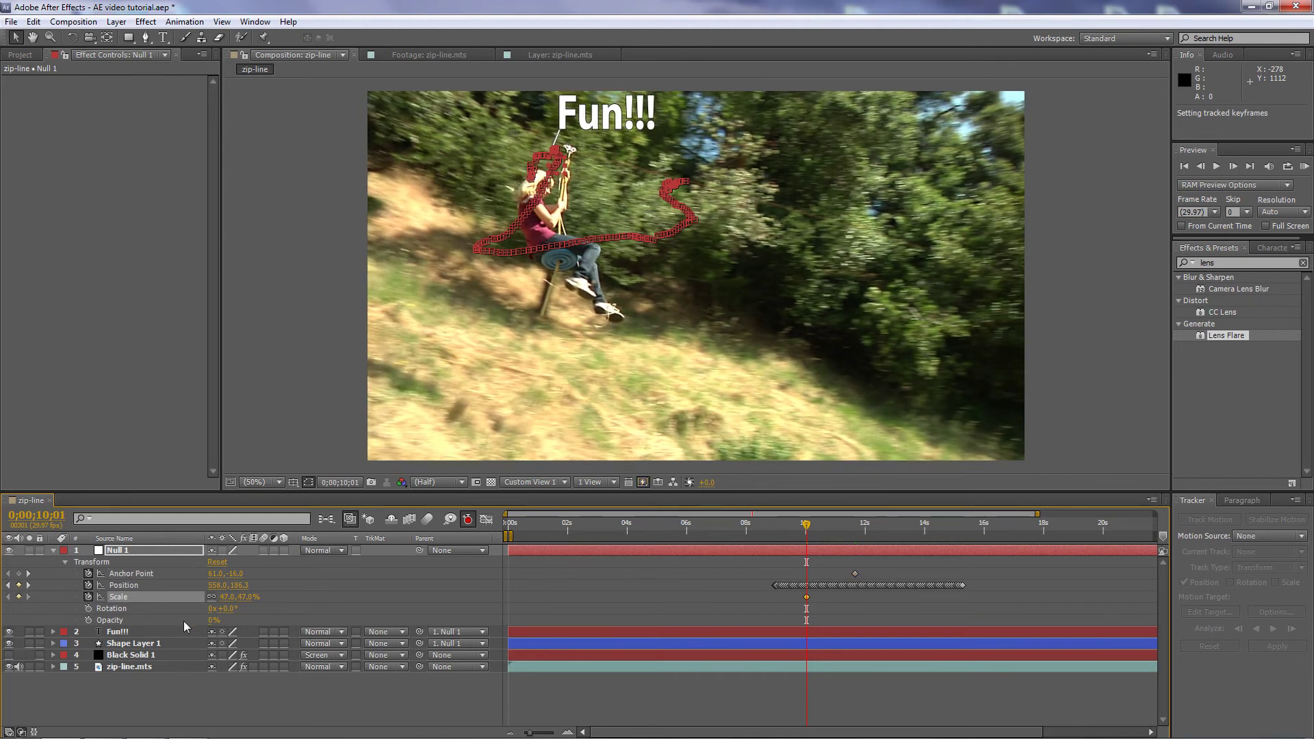
drag(806, 537, 873, 542)
drag(225, 598, 247, 599)
drag(874, 532, 940, 553)
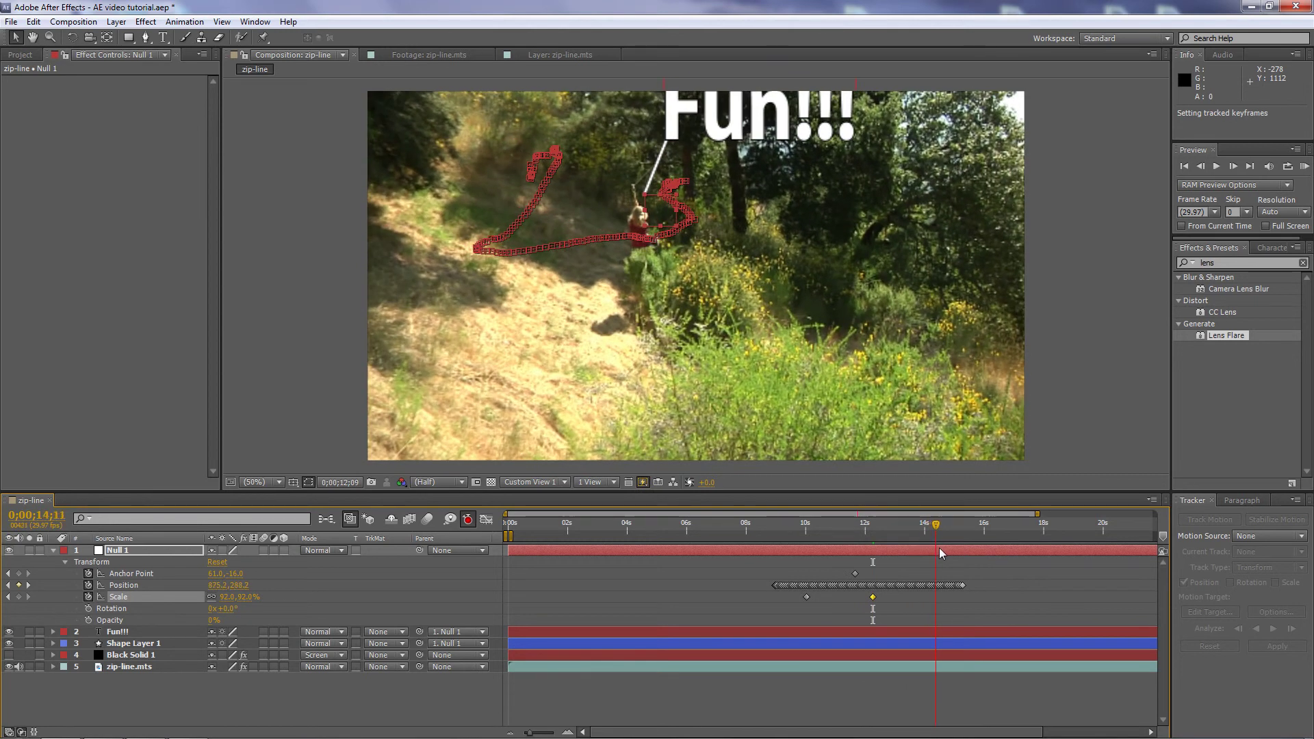
drag(225, 598, 195, 597)
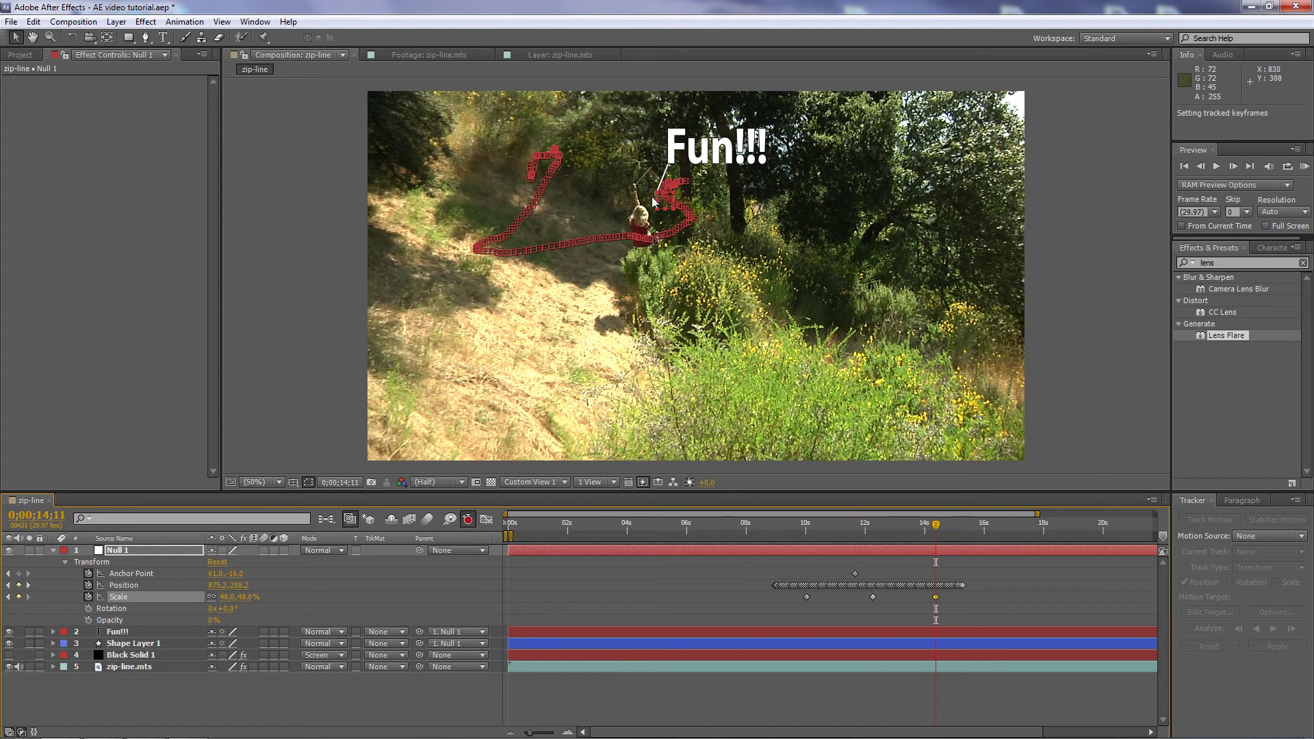
Return to an earlier frame and preview the scale animation.
drag(935, 527, 790, 537)
key(space)
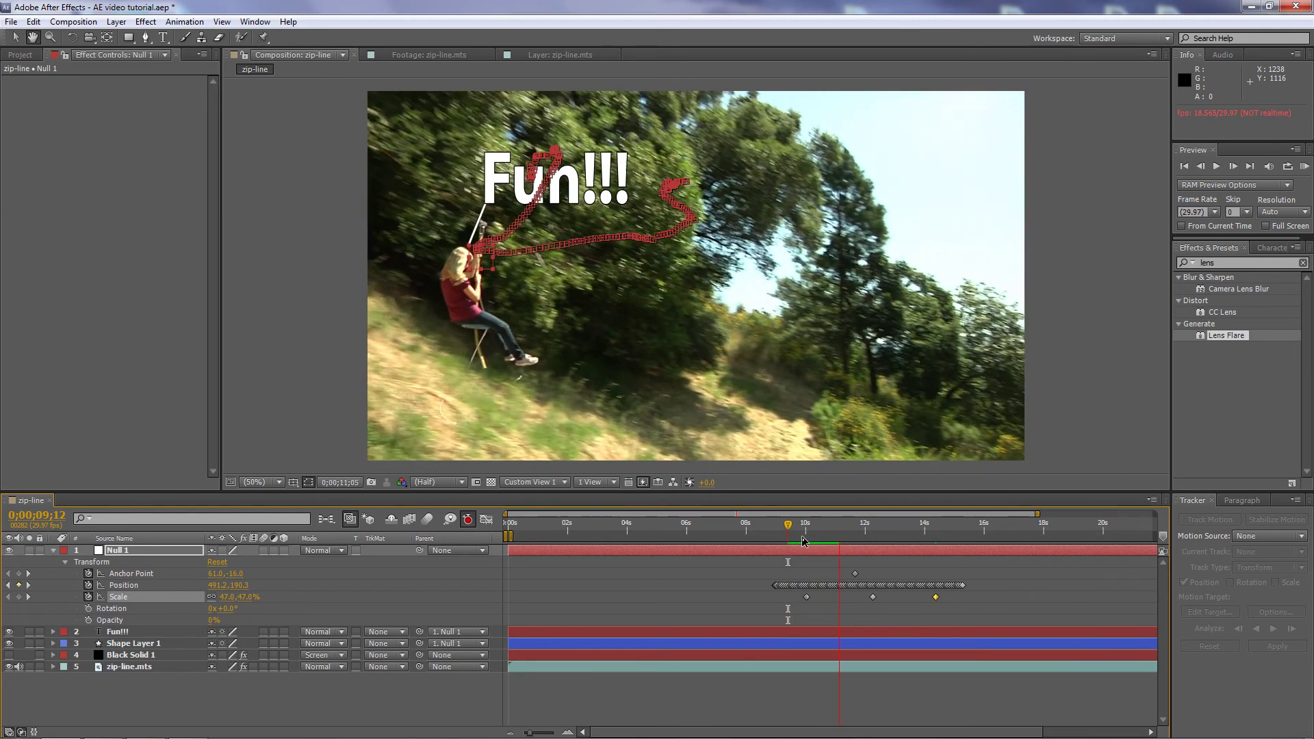
key(space)
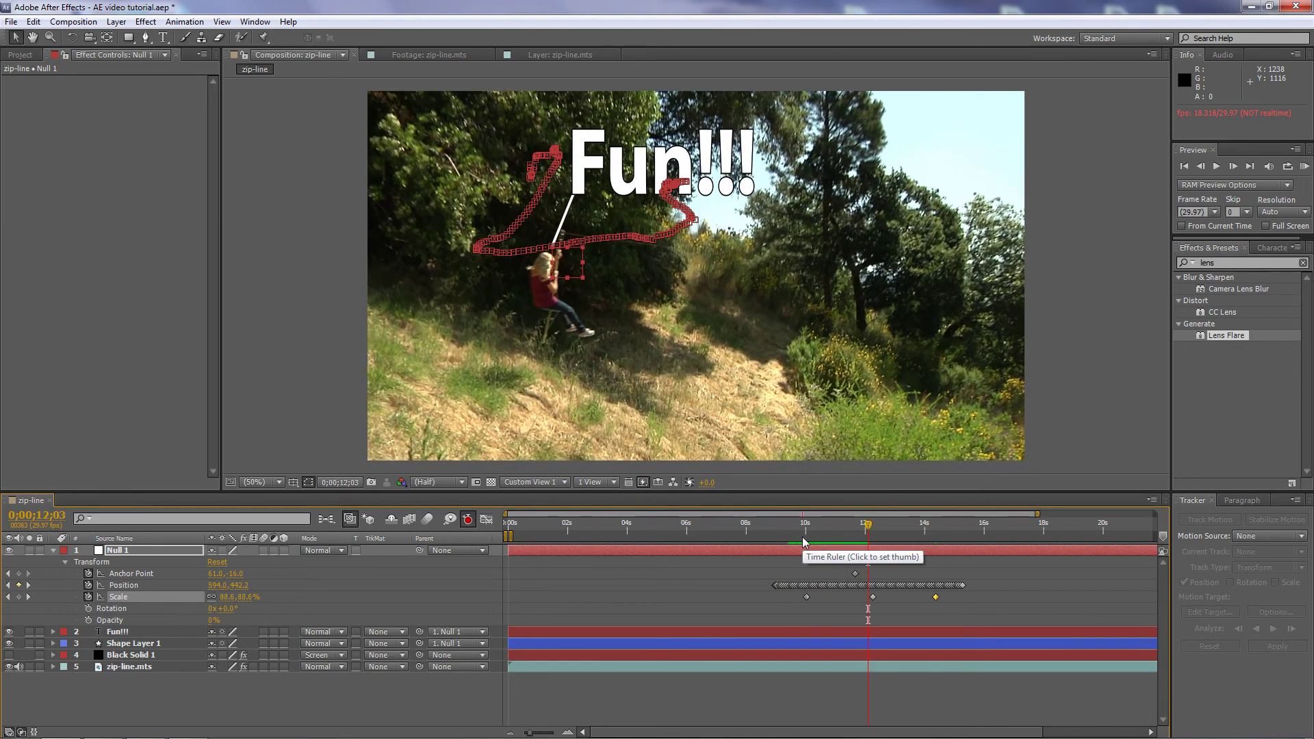